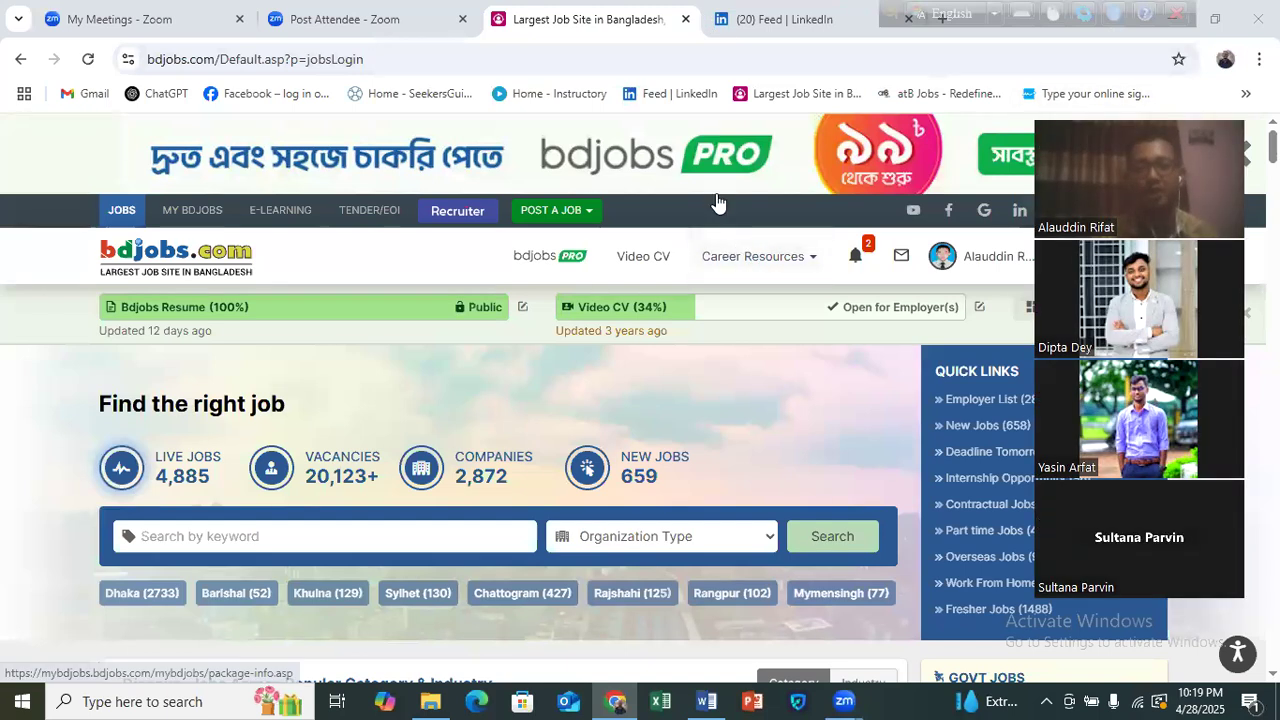
# - Try to open the account's View Profile page from the Bdjobs home page, and close the page that fails to load
pyautogui.scroll(-3, 700, 290)
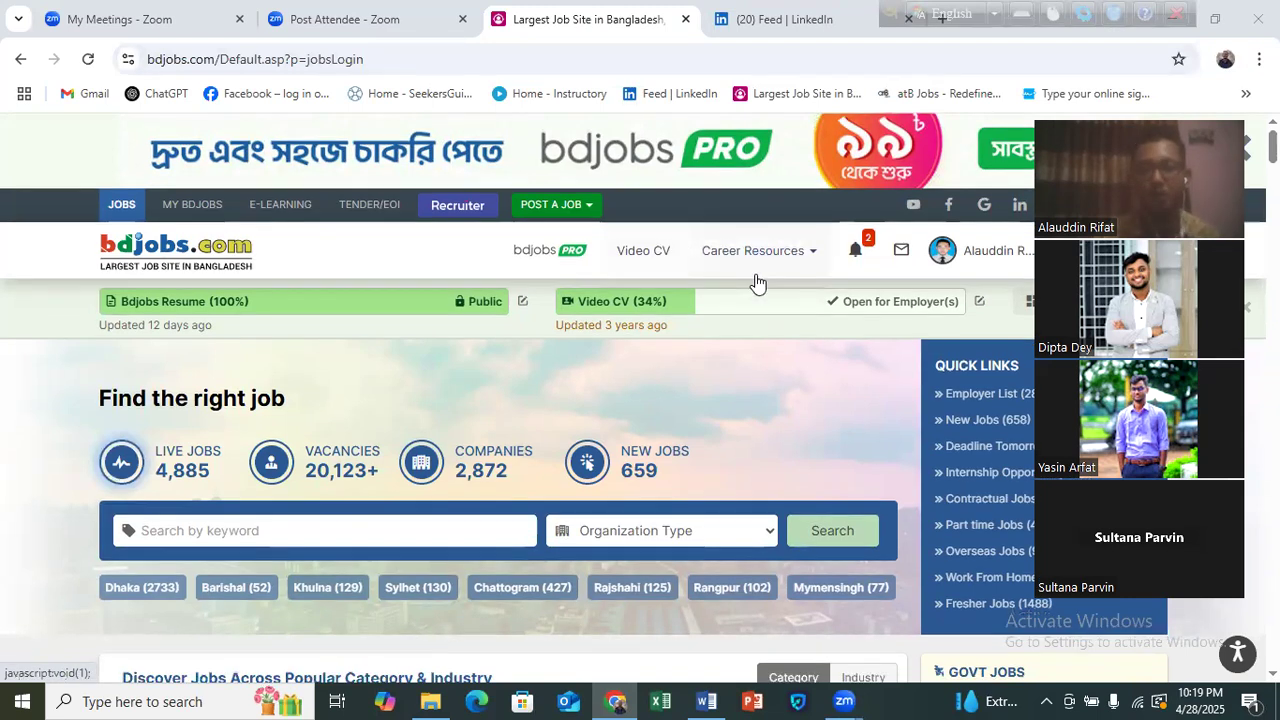
pyautogui.scroll(3, 694, 305)
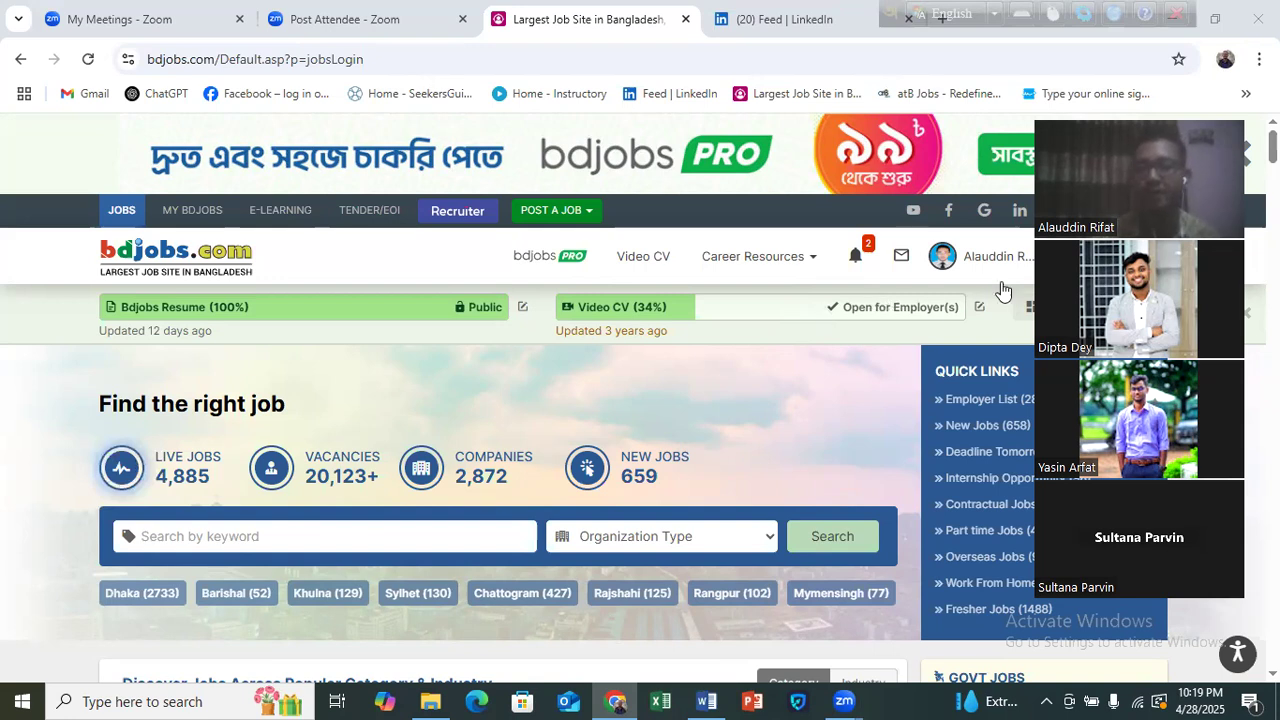
pyautogui.click(1026, 262)
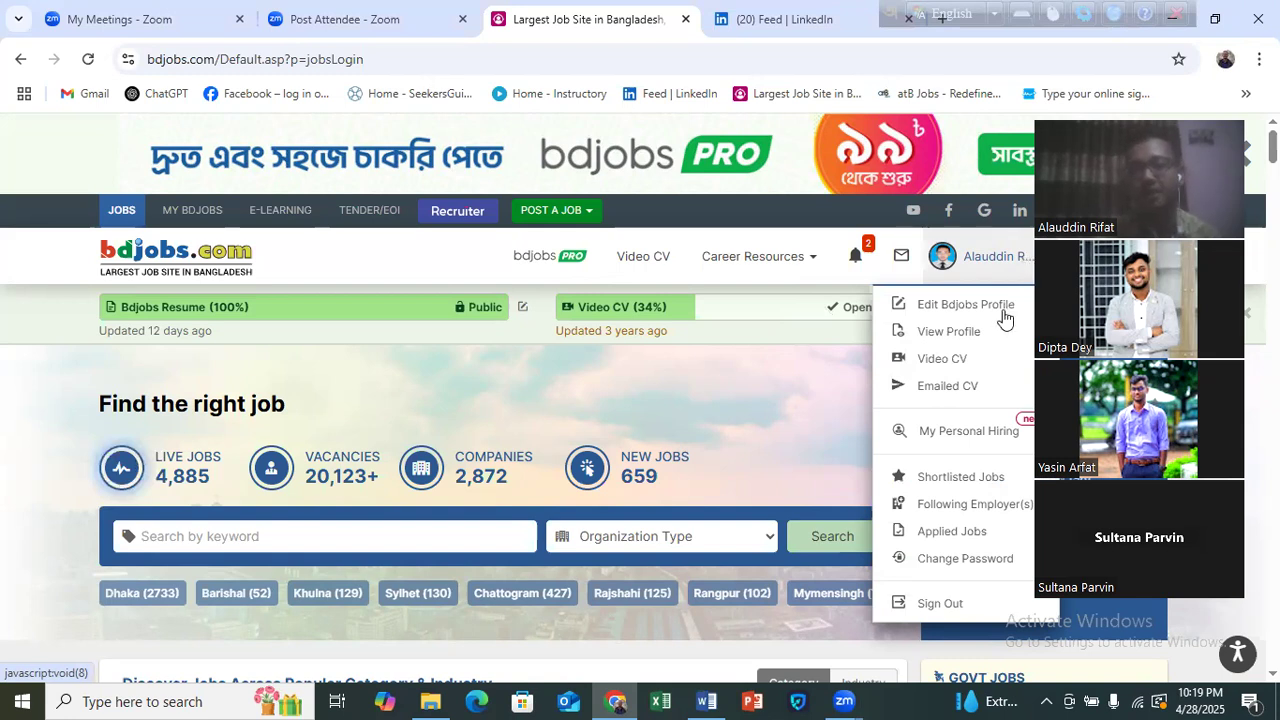
pyautogui.click(954, 338)
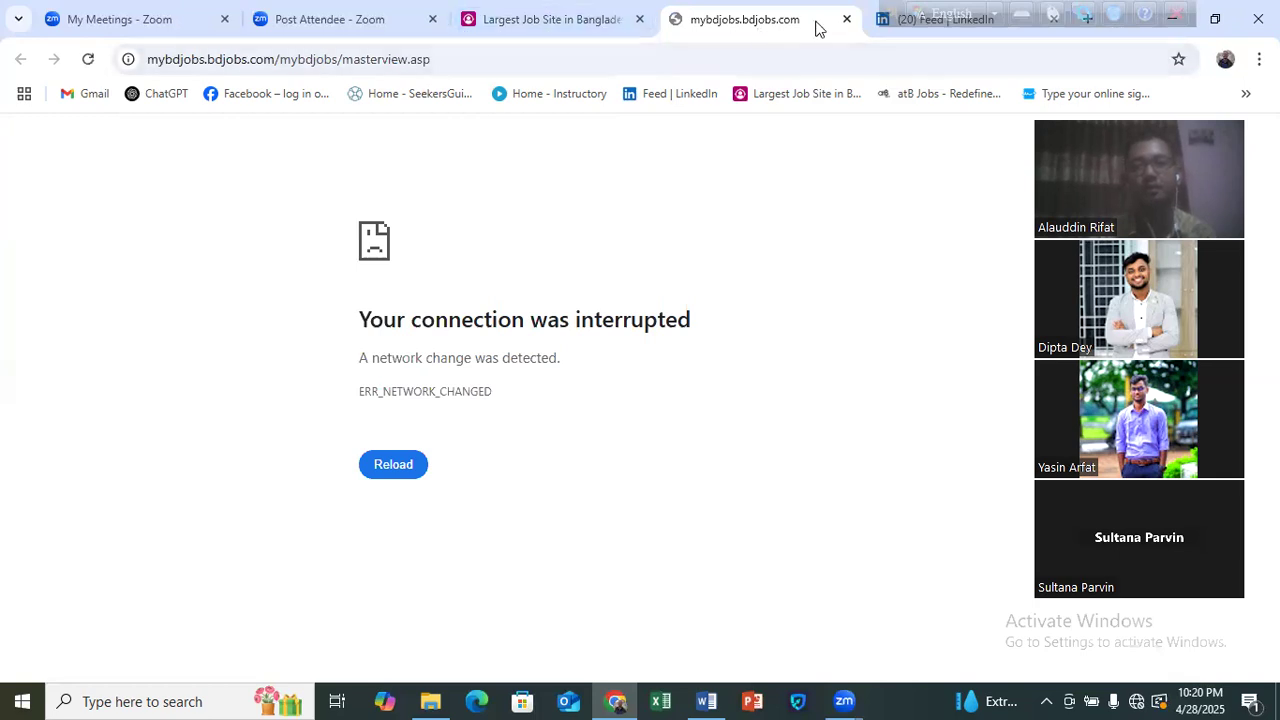
pyautogui.middleClick(762, 30)
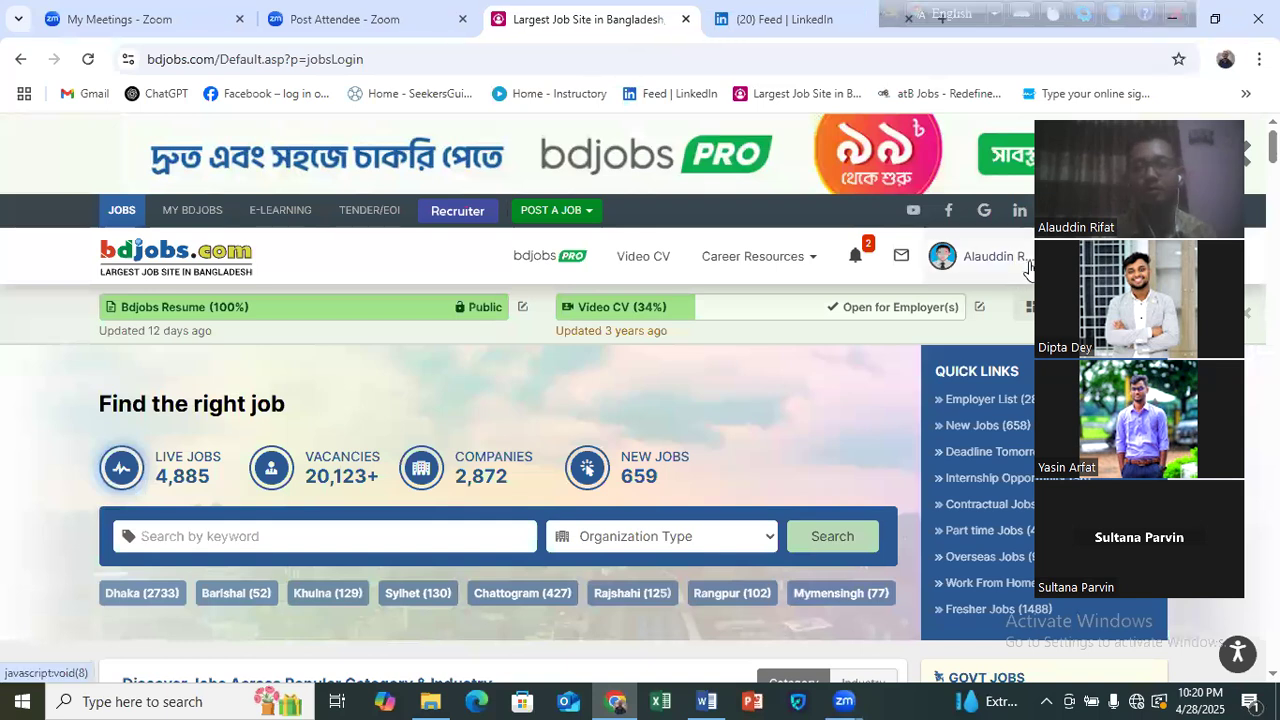
# - Reload the Bdjobs home page and go back to the site's sign-in page
pyautogui.click(88, 59)
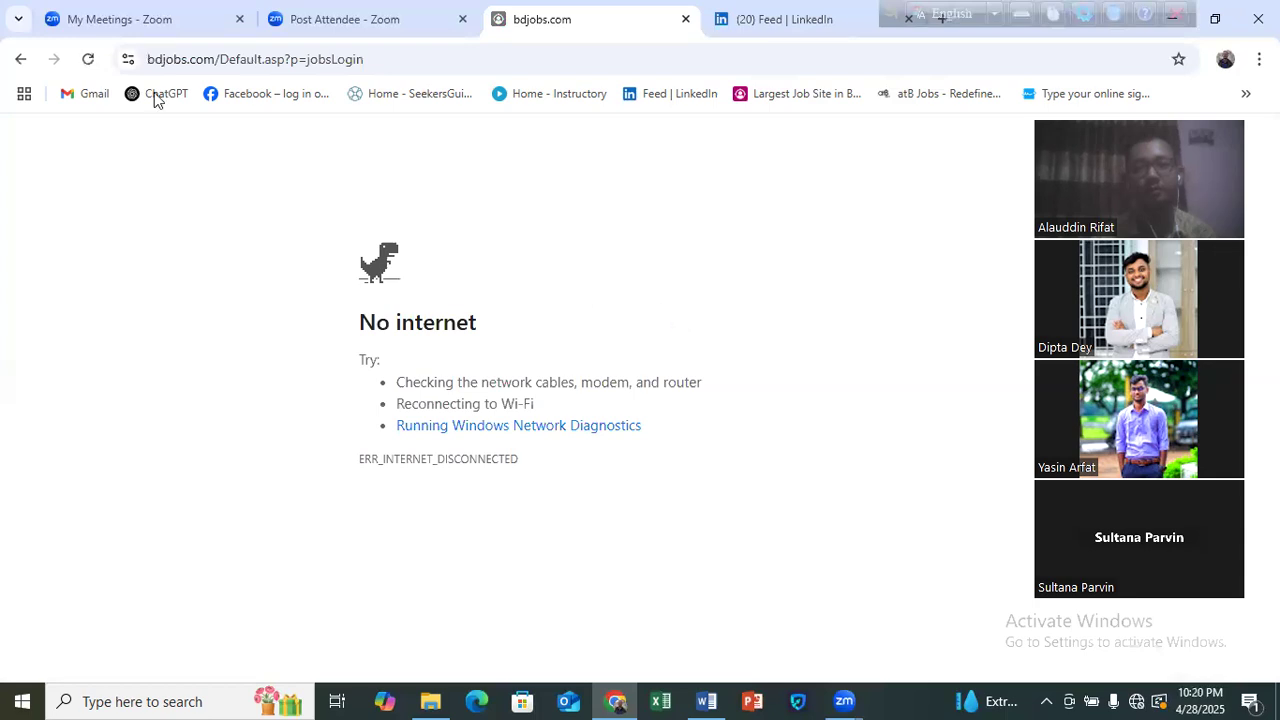
pyautogui.click(23, 60)
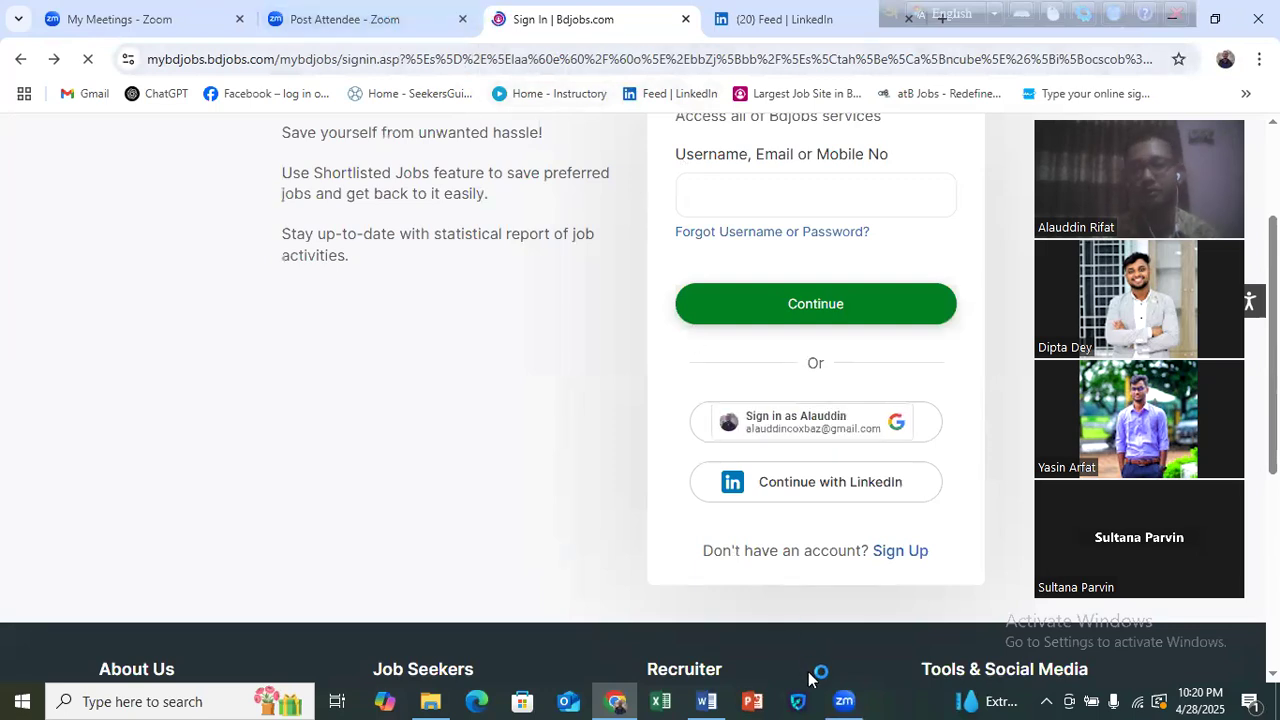
pyautogui.moveTo(837, 705)
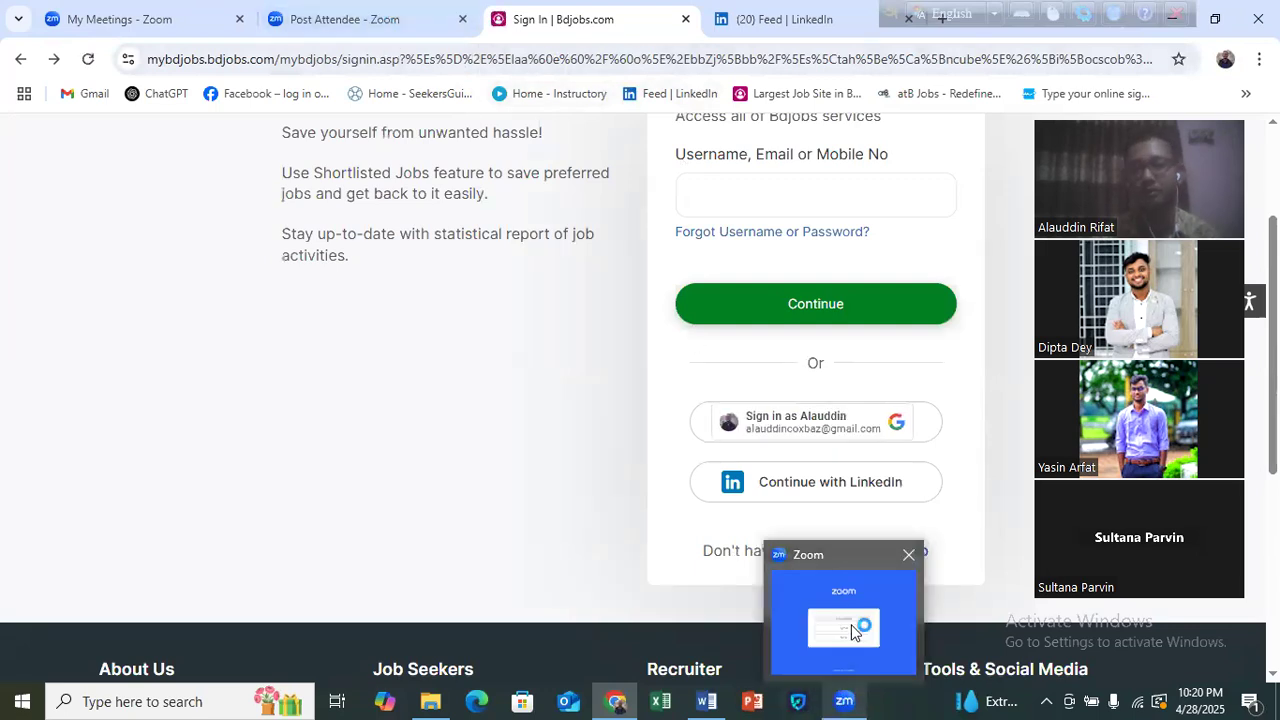
pyautogui.click(853, 632)
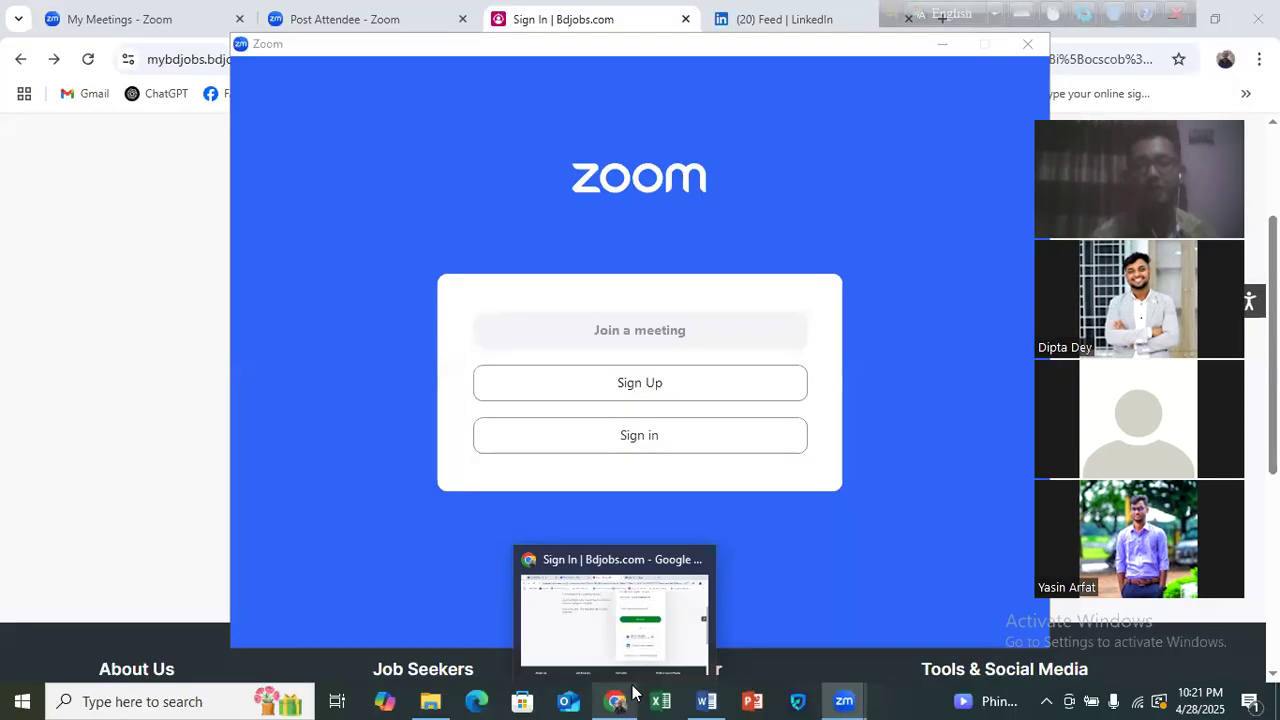
pyautogui.click(573, 18)
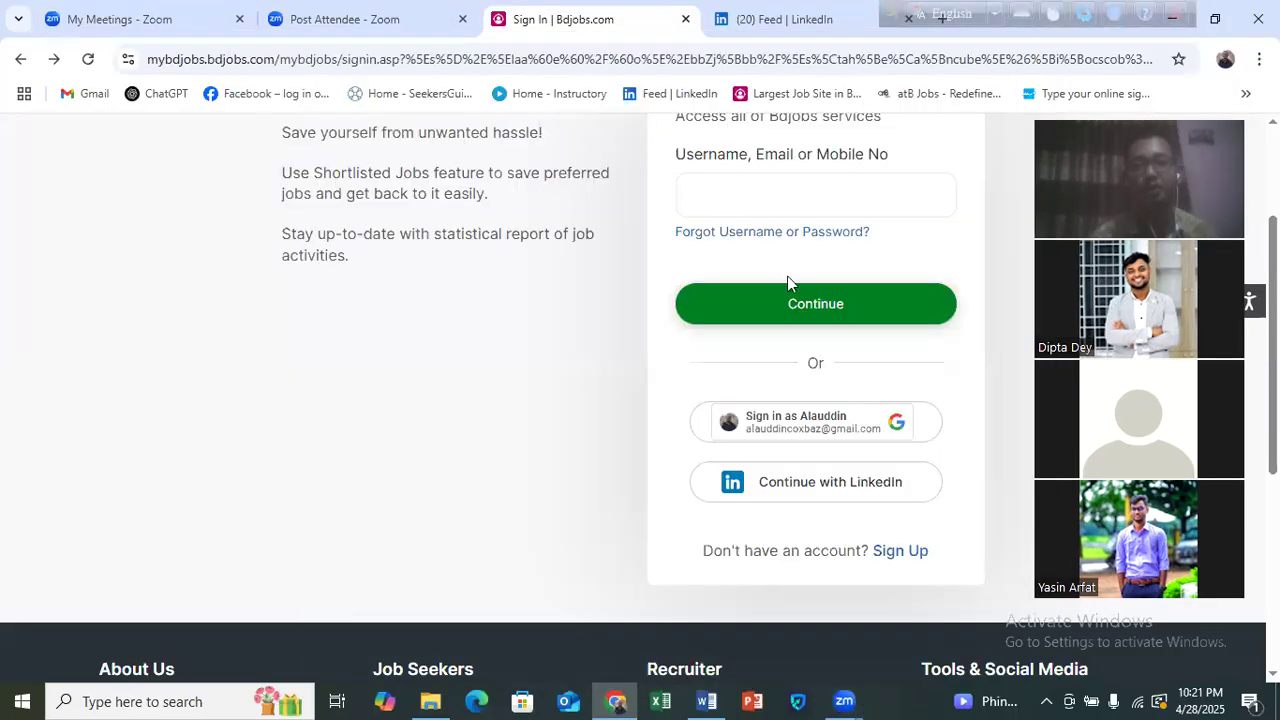
# - Sign in to Bdjobs with the account owner's personal Google account
pyautogui.click(808, 416)
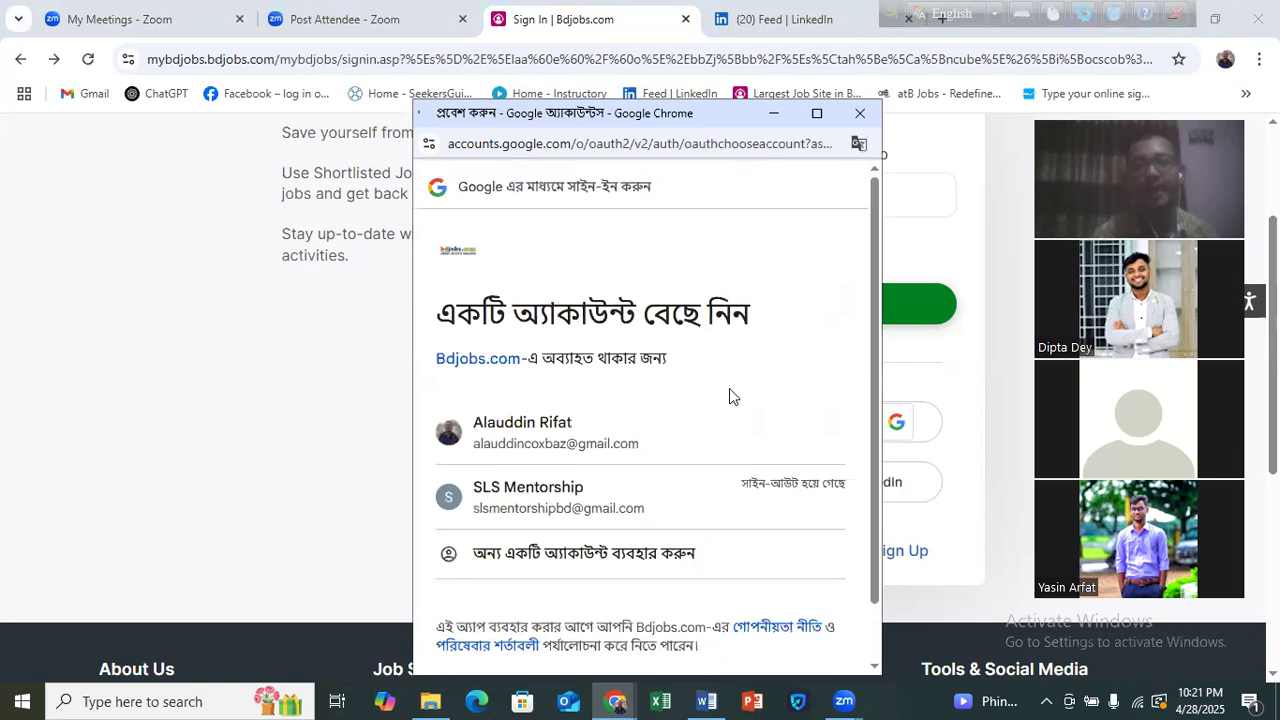
pyautogui.click(535, 442)
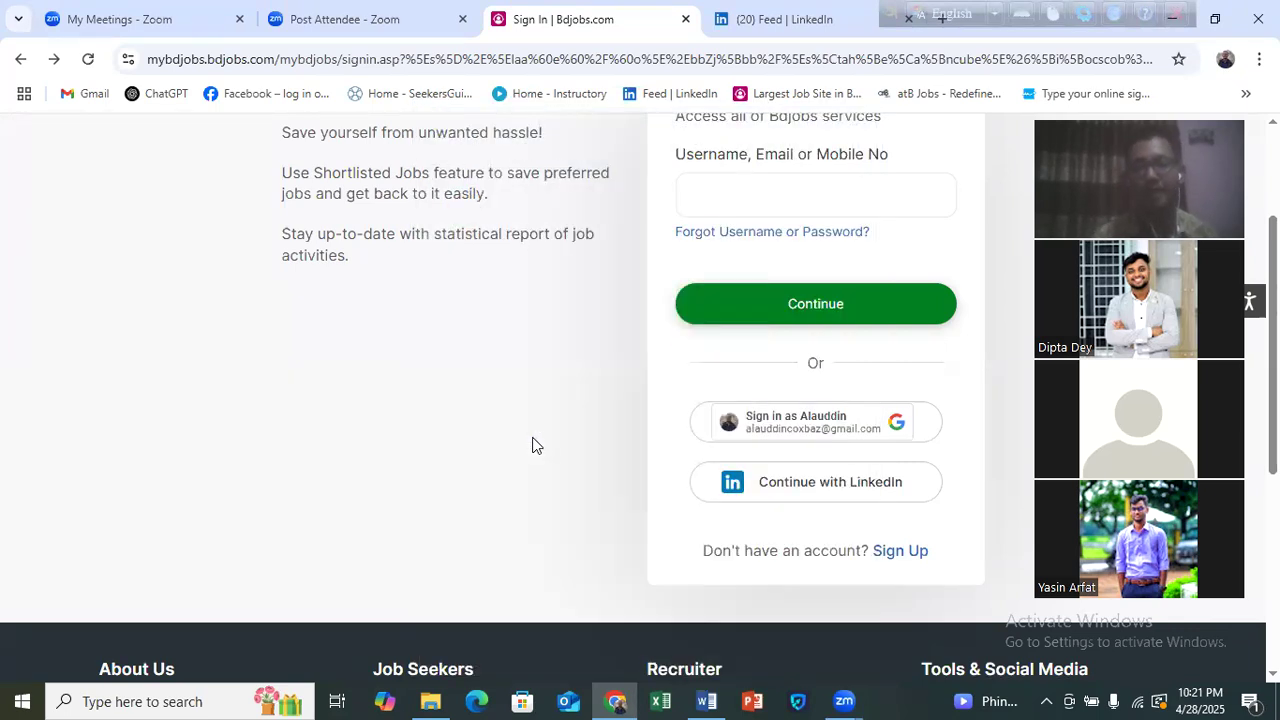
pyautogui.click(741, 418)
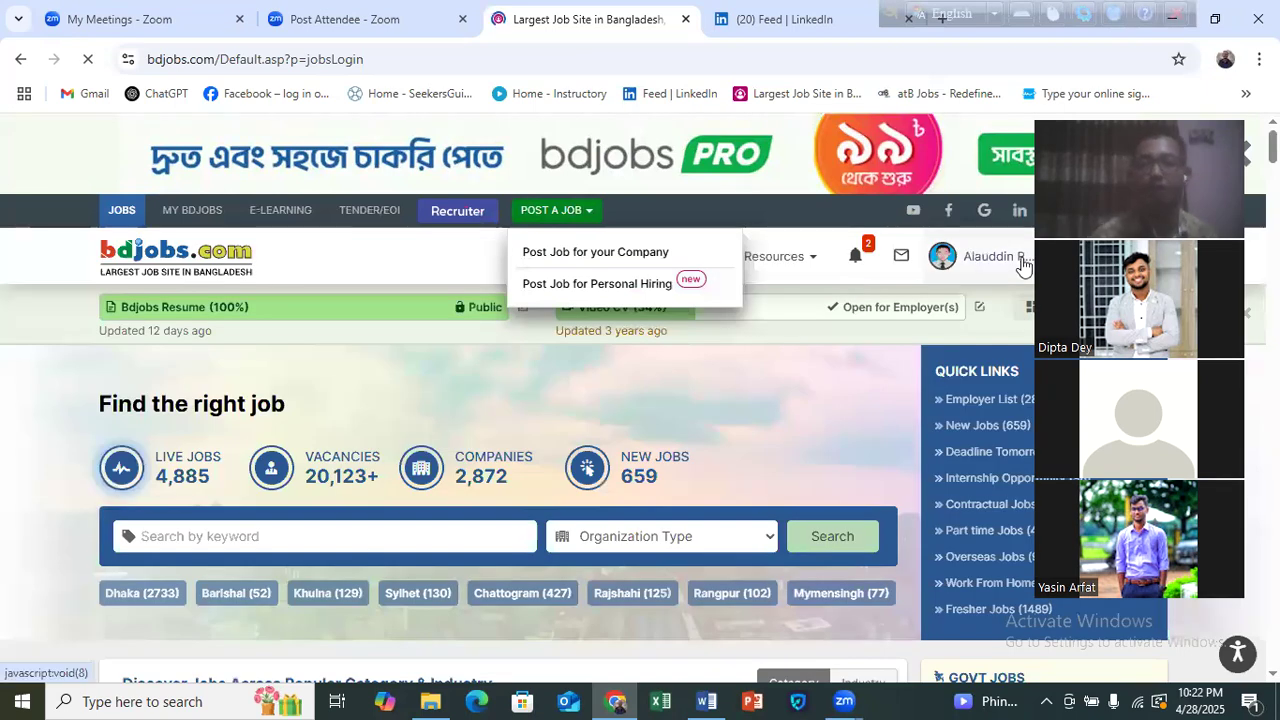
# - Open the signed-in account's View Profile page
pyautogui.click(1022, 265)
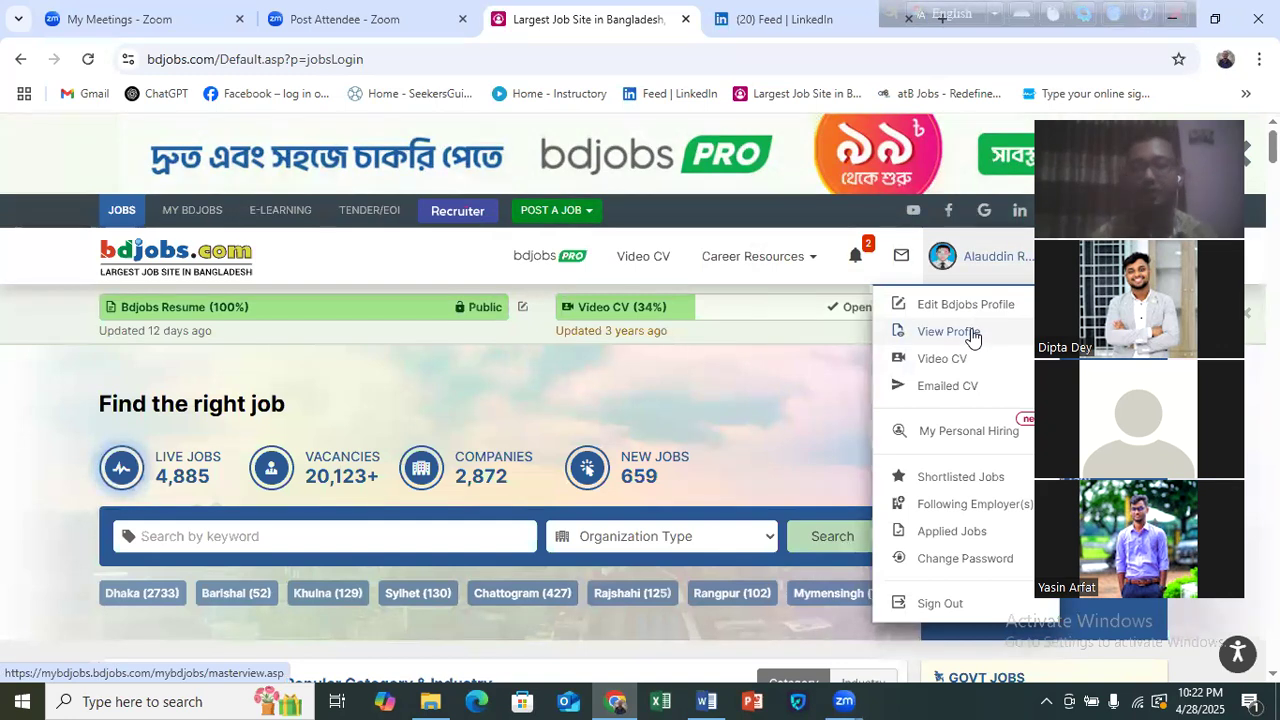
pyautogui.click(633, 328)
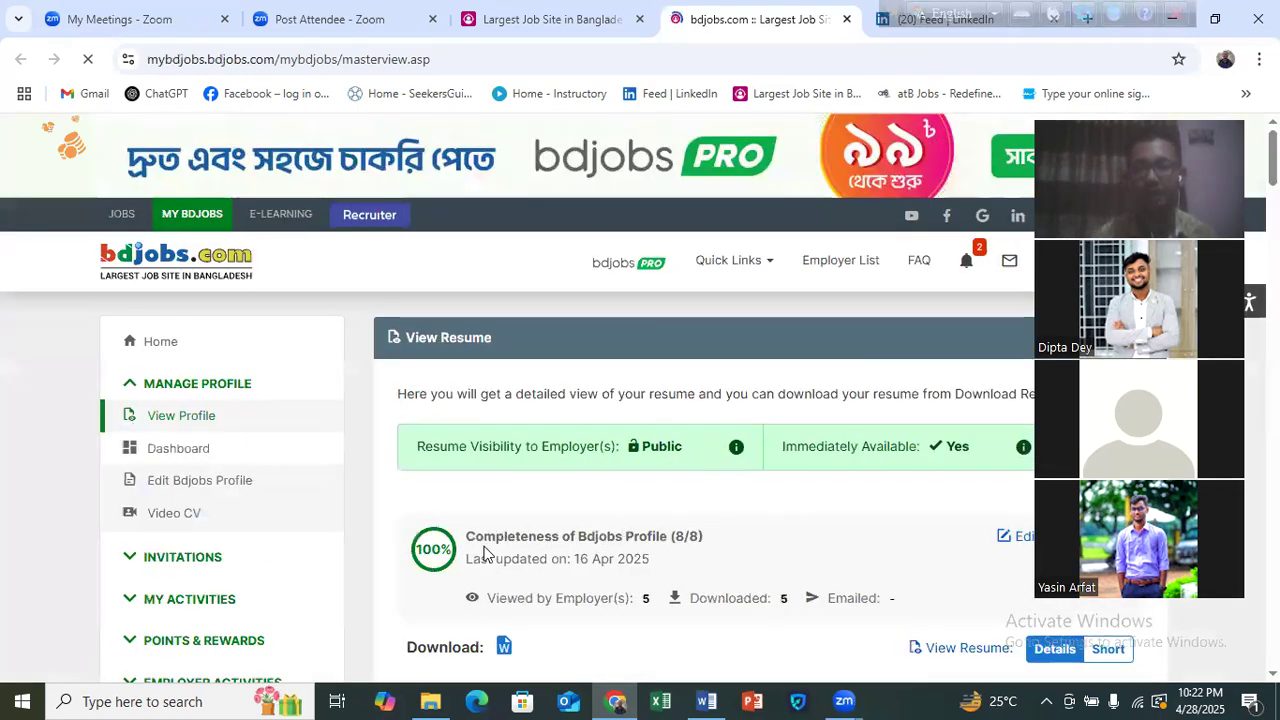
# - Examine the resume's visibility, availability and profile completeness, and the profile management options
pyautogui.scroll(-1, 445, 470)
pyautogui.scroll(-1, 440, 465)
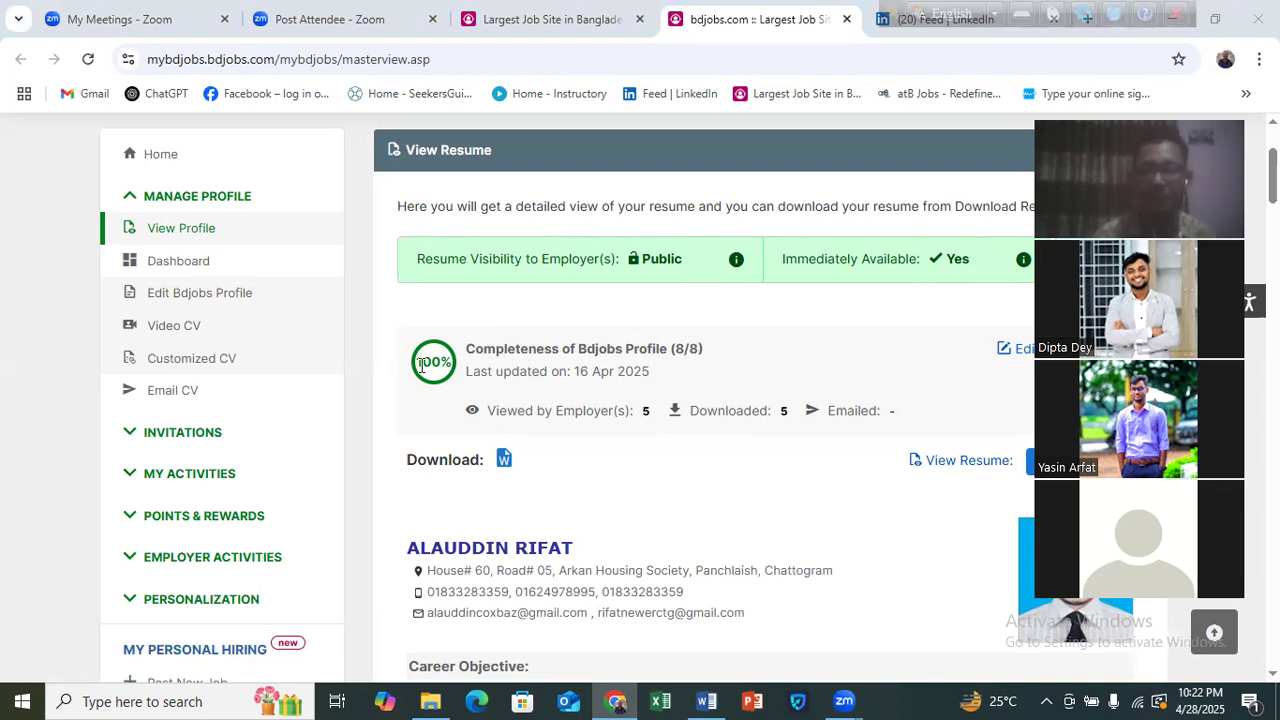
pyautogui.scroll(-1, 570, 400)
pyautogui.scroll(3, 615, 431)
pyautogui.scroll(-2, 615, 431)
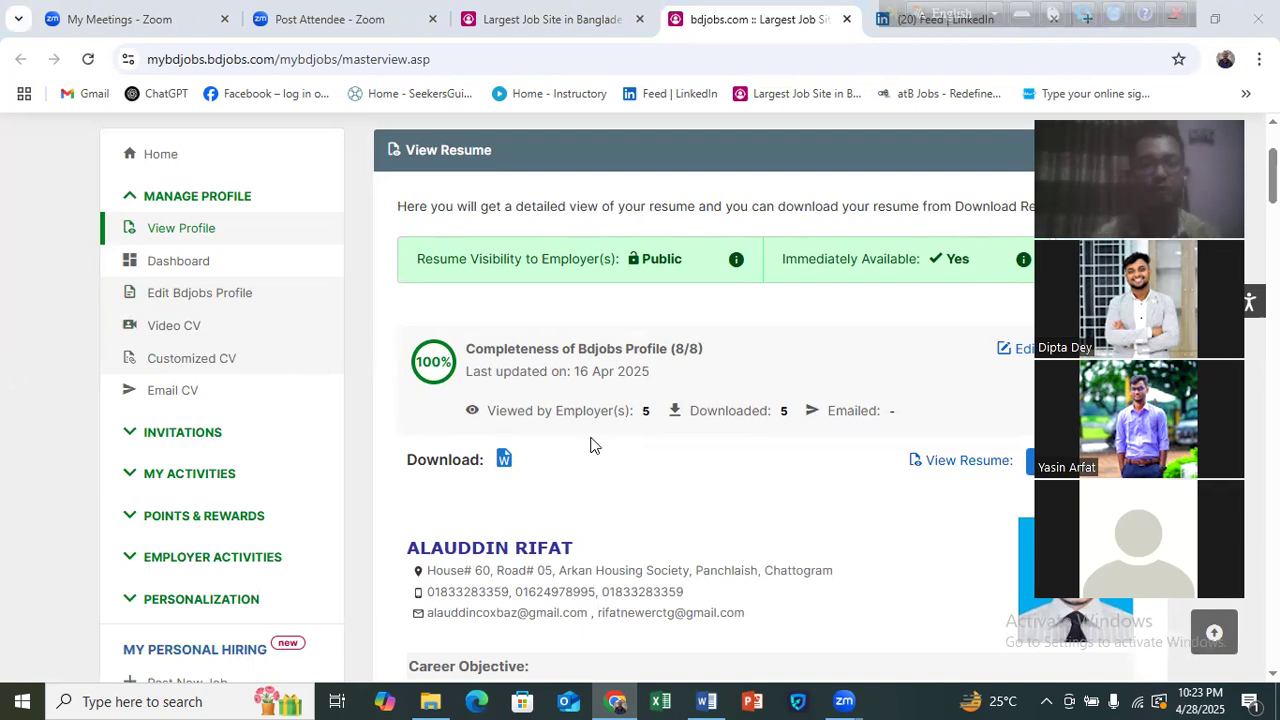
pyautogui.scroll(-3, 601, 477)
pyautogui.scroll(2, 686, 471)
pyautogui.scroll(2, 183, 423)
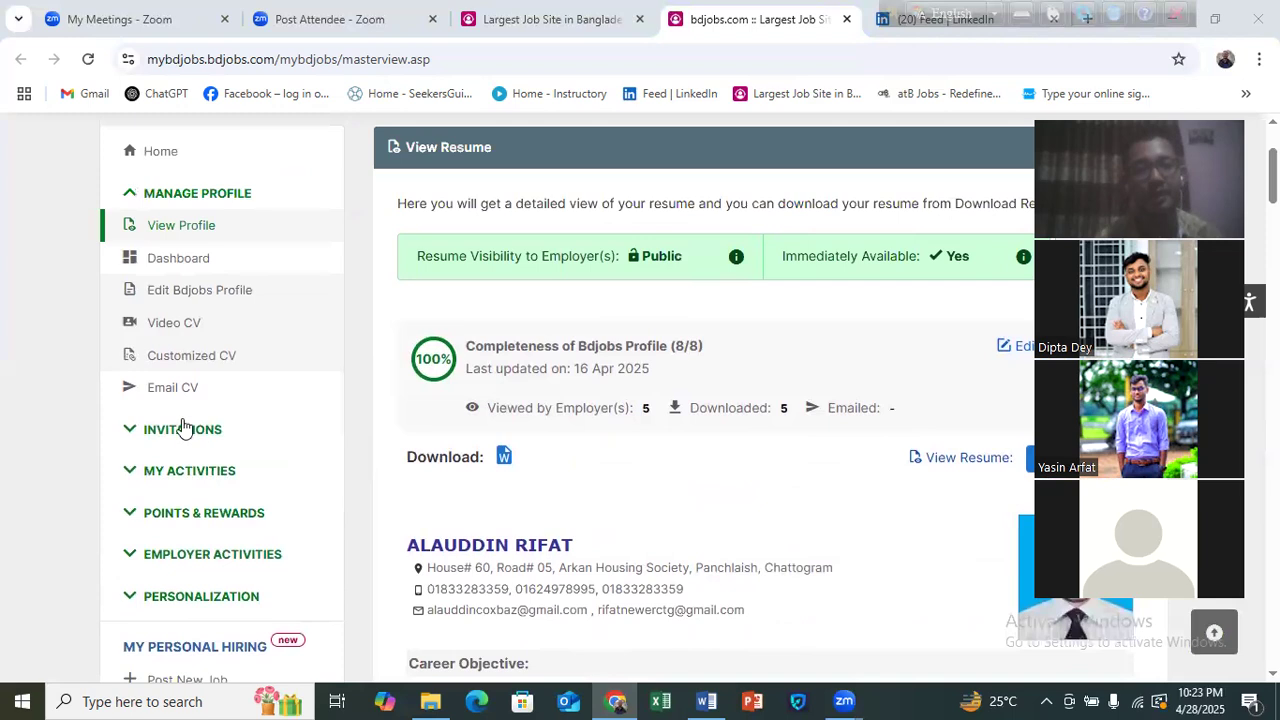
pyautogui.scroll(-3, 231, 406)
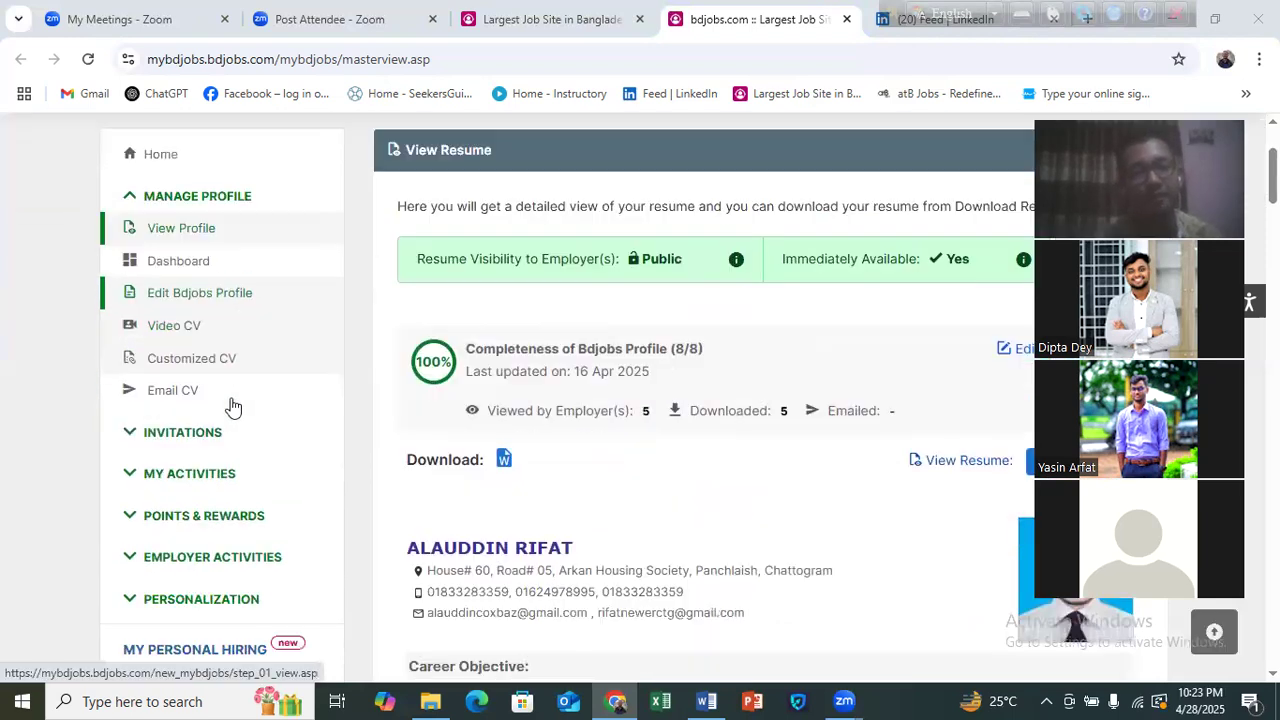
pyautogui.scroll(2, 180, 370)
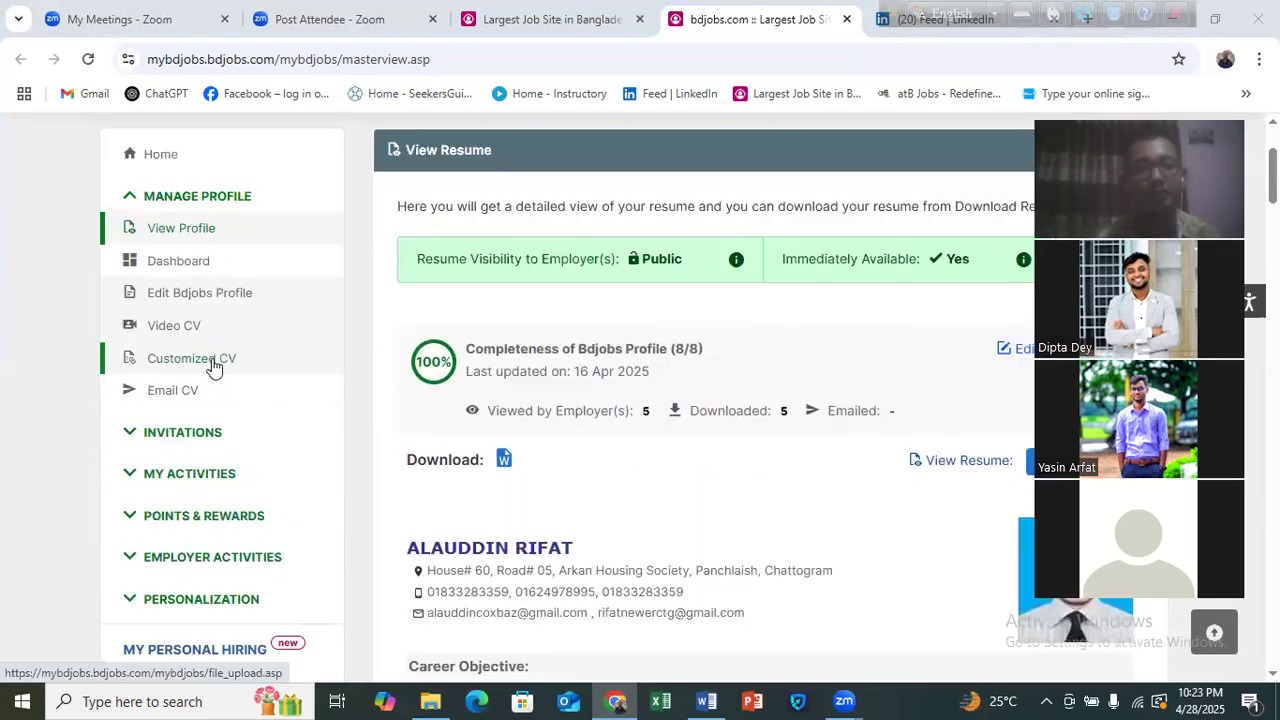
# - Open Edit Bdjobs Profile and examine the photo, identity, contact and physical fields under Personal Details
pyautogui.click(208, 298)
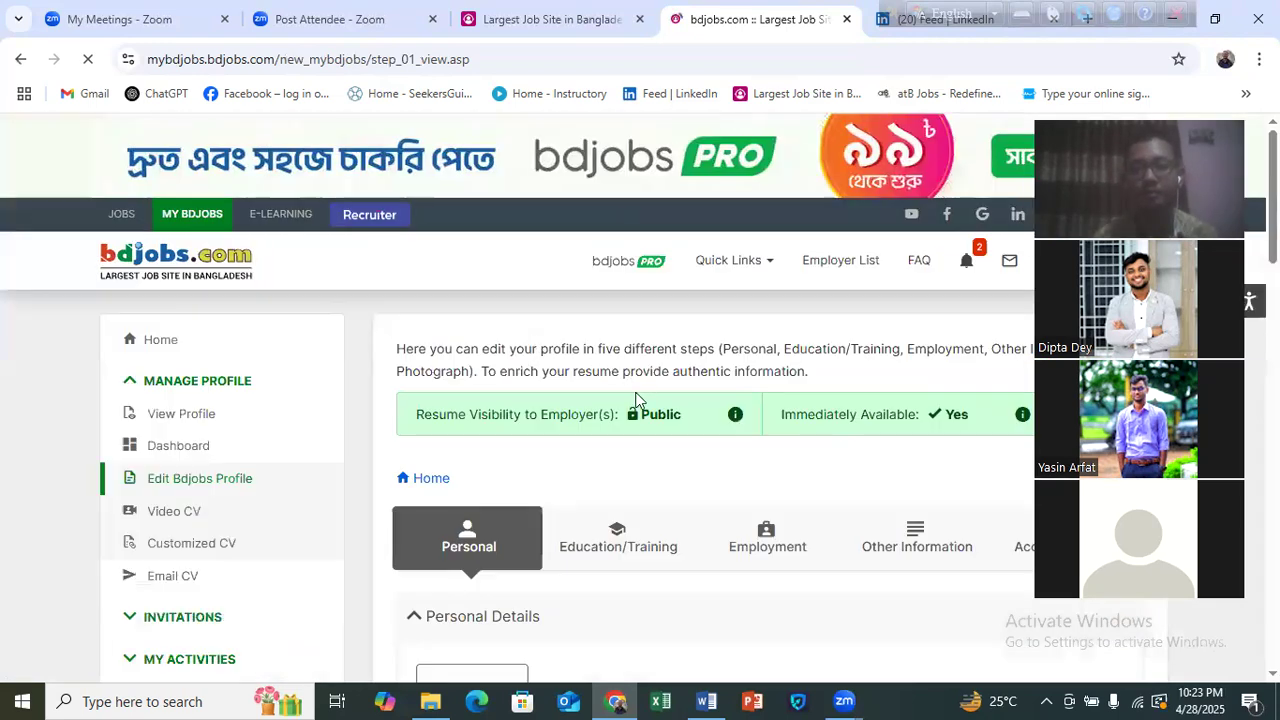
pyautogui.scroll(-1, 493, 416)
pyautogui.scroll(-2, 493, 416)
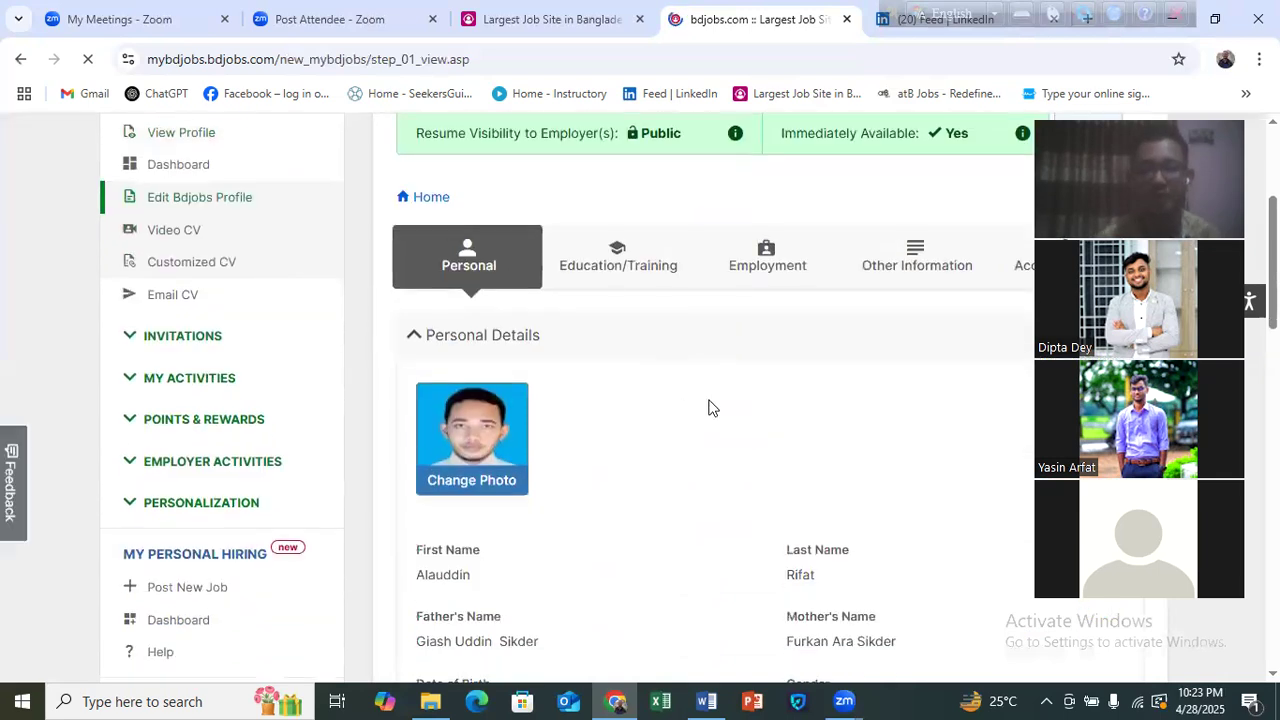
pyautogui.scroll(-1, 640, 405)
pyautogui.scroll(1, 560, 406)
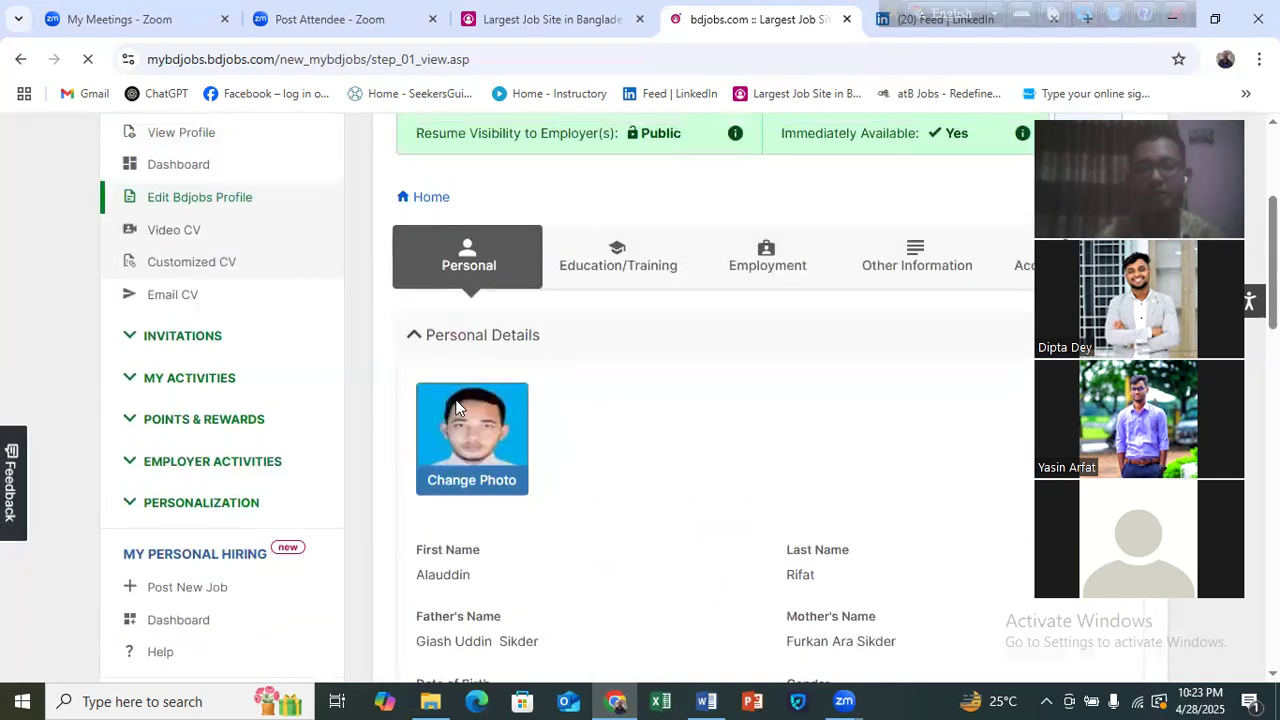
pyautogui.scroll(-1, 598, 407)
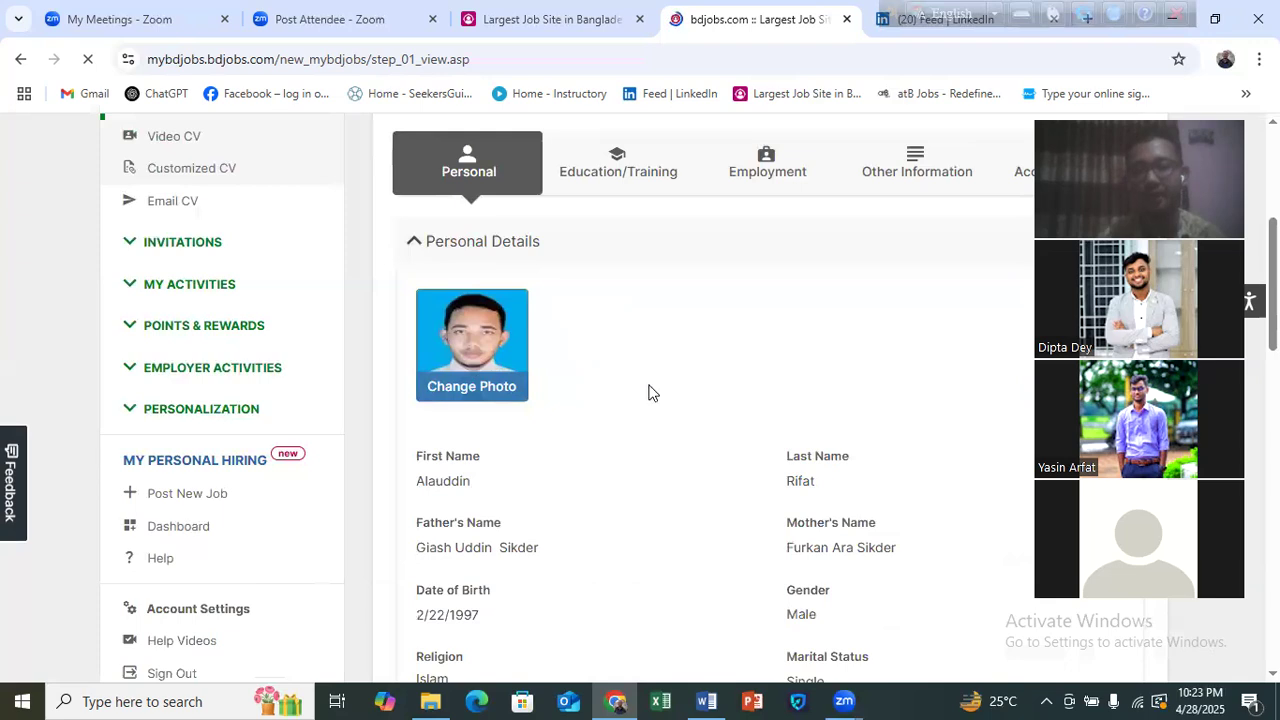
pyautogui.scroll(-1, 600, 388)
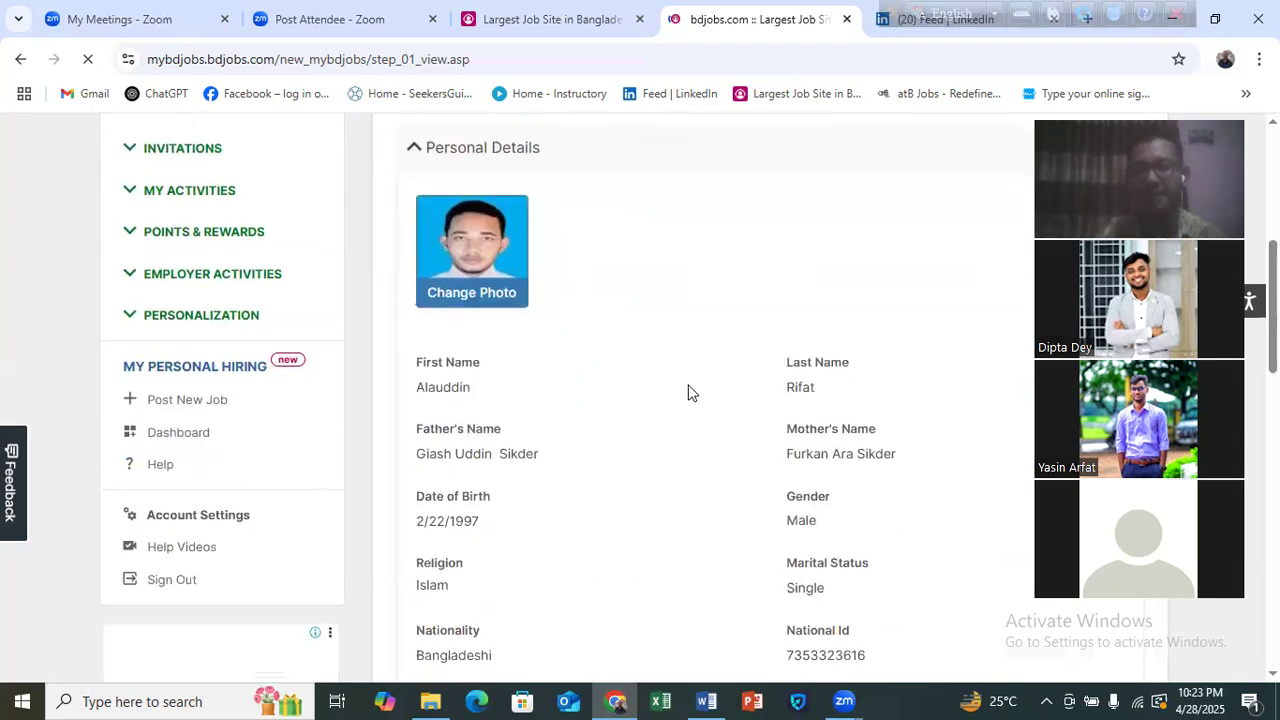
pyautogui.scroll(-1, 575, 364)
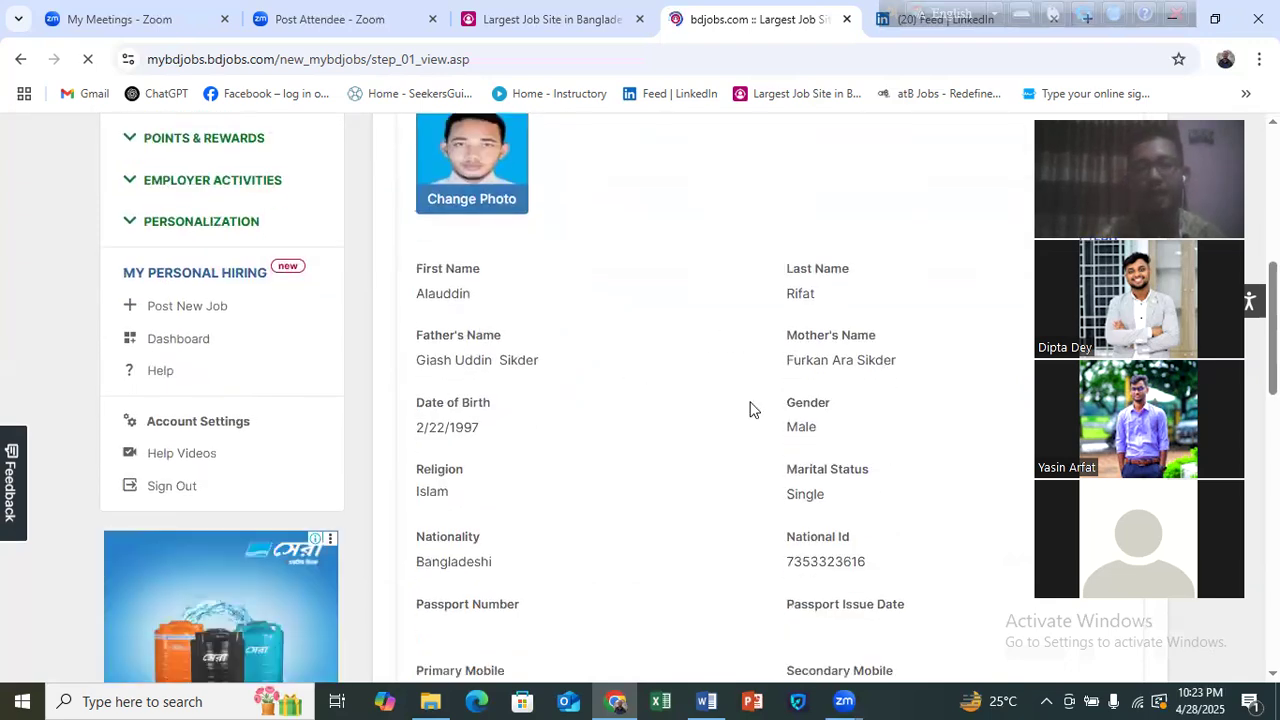
pyautogui.scroll(-1, 752, 441)
pyautogui.scroll(-1, 752, 441)
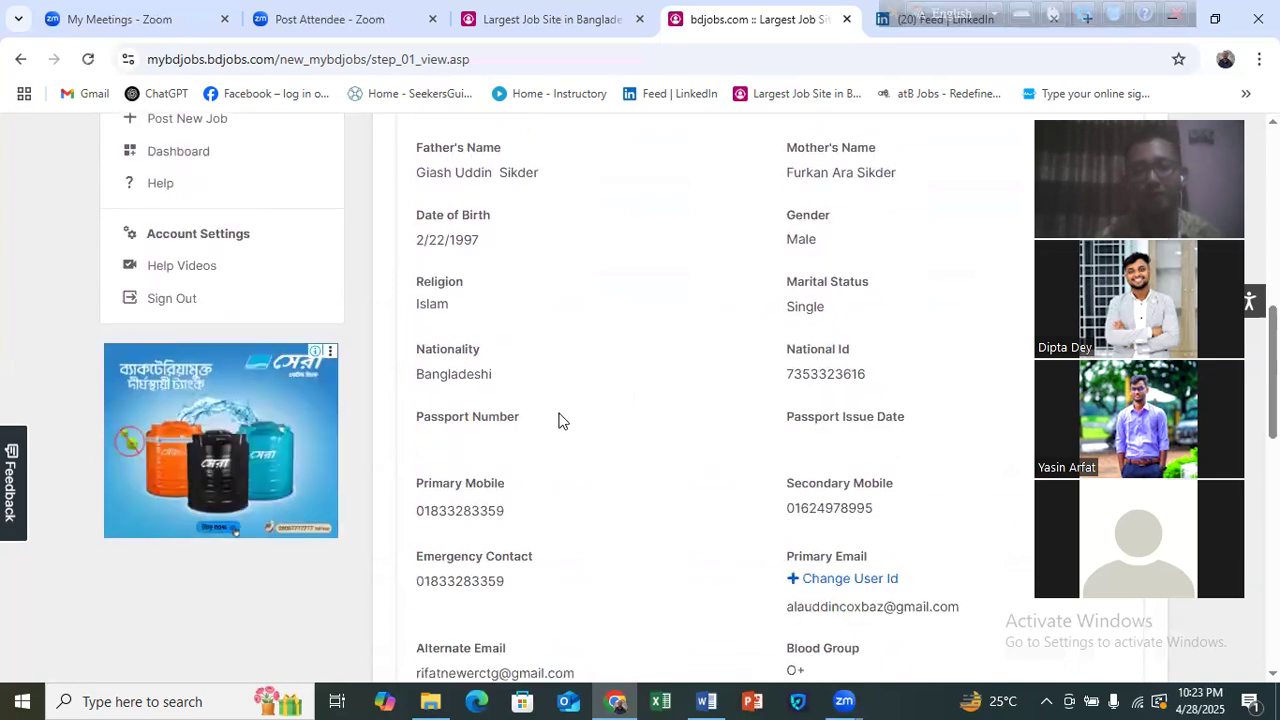
pyautogui.scroll(2, 766, 409)
pyautogui.scroll(-2, 611, 460)
pyautogui.scroll(-4, 613, 466)
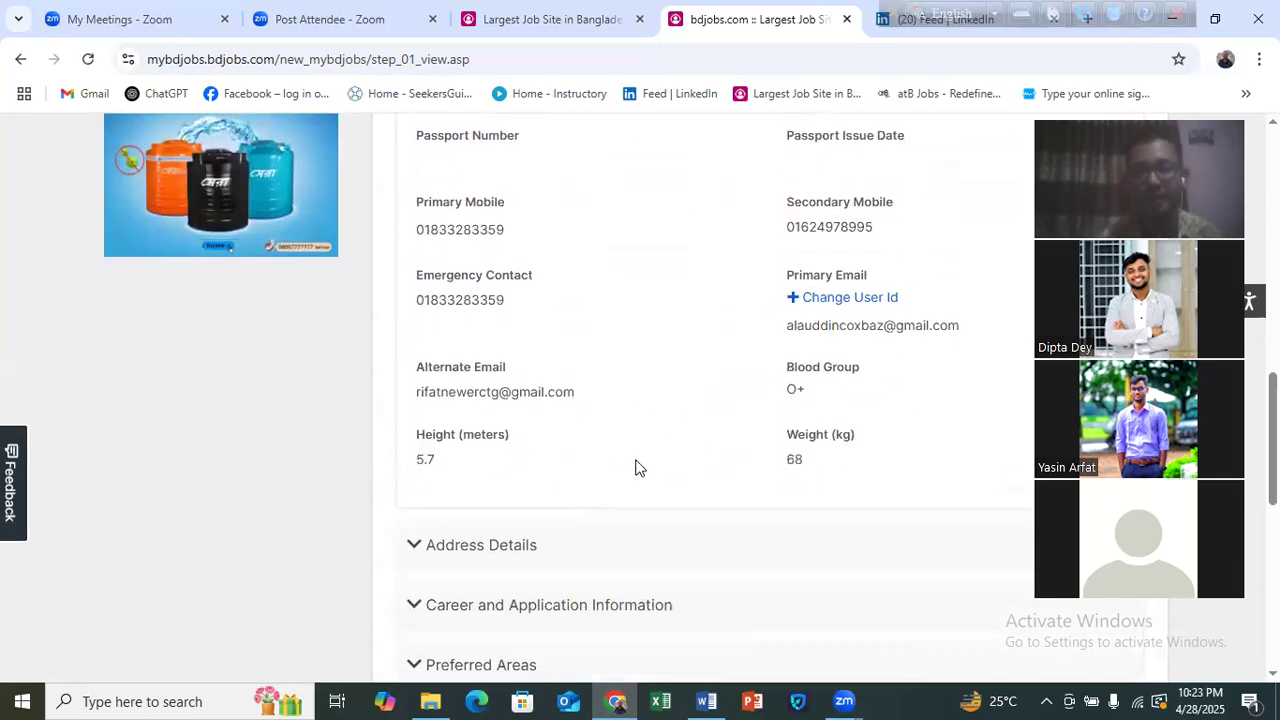
pyautogui.scroll(5, 583, 451)
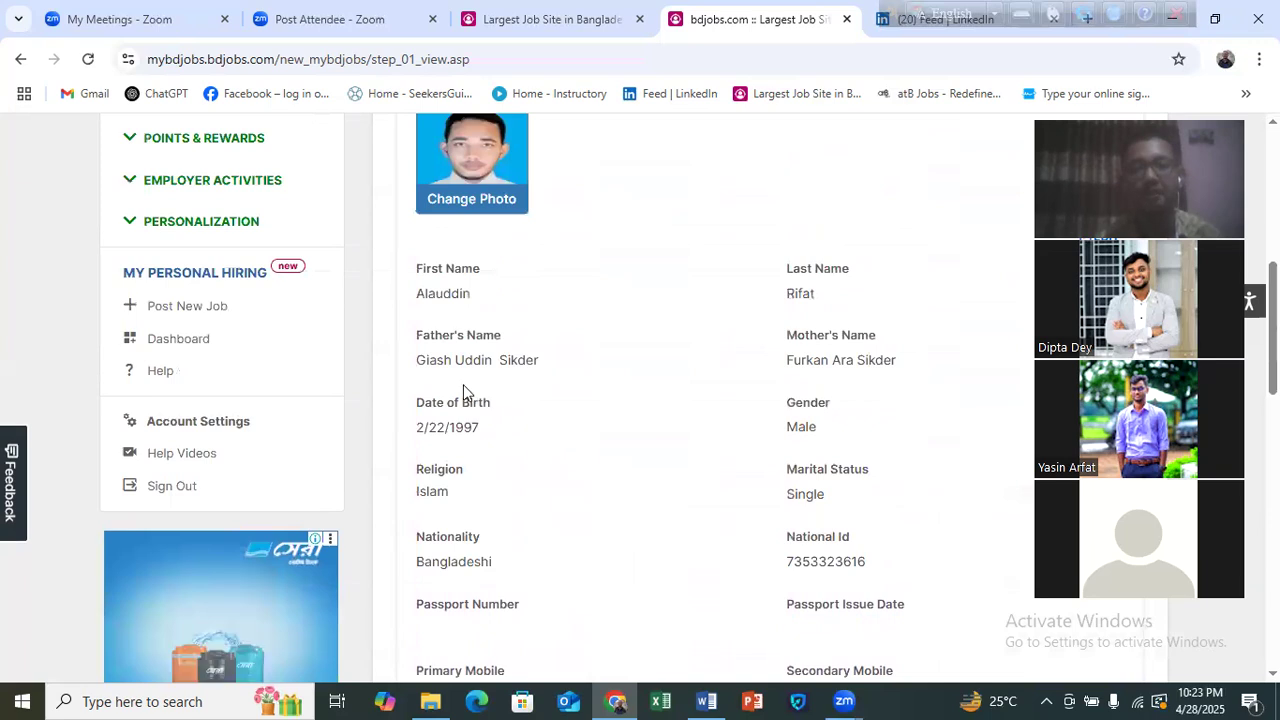
pyautogui.scroll(2, 465, 391)
pyautogui.scroll(1, 586, 377)
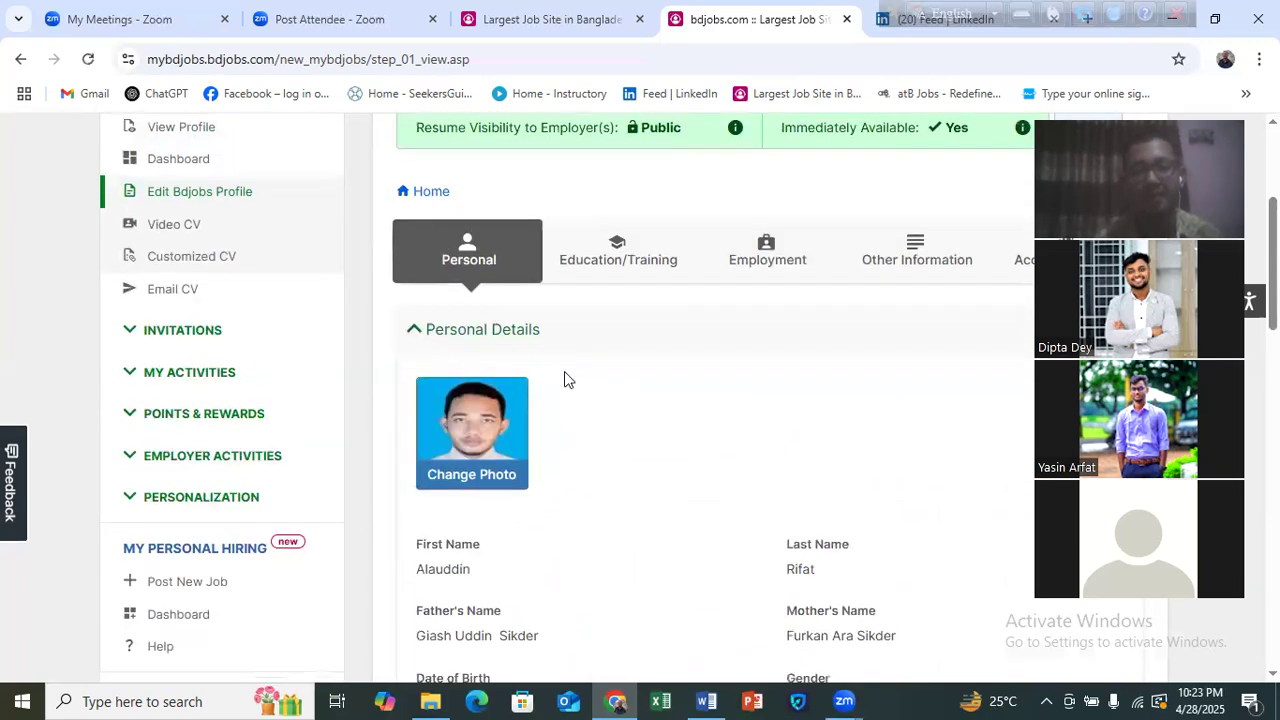
pyautogui.scroll(-4, 545, 385)
pyautogui.scroll(-2, 525, 395)
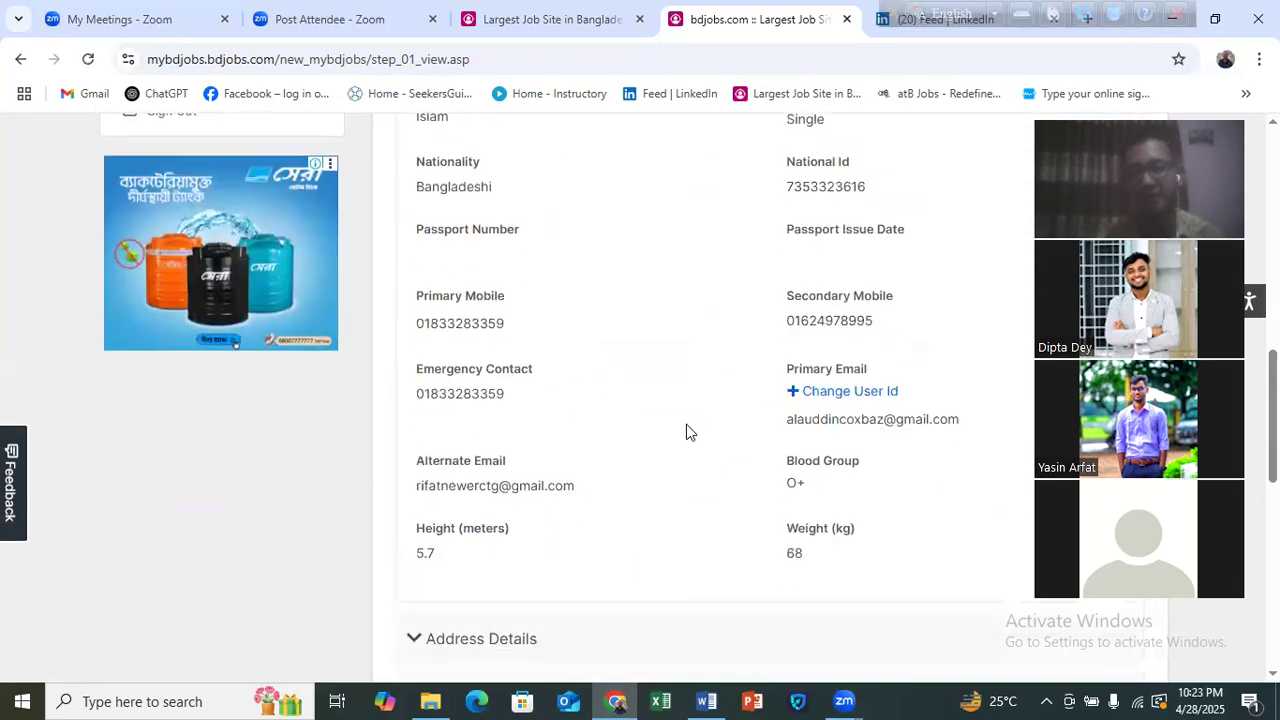
pyautogui.scroll(1, 686, 431)
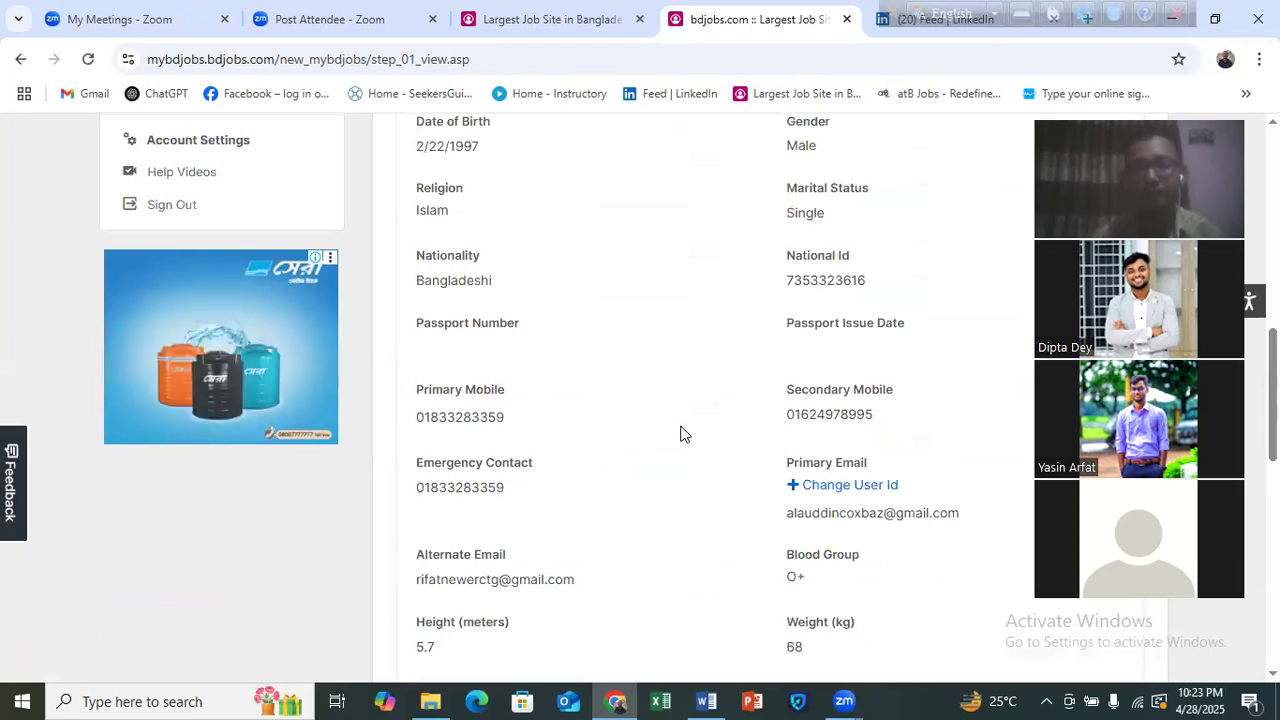
pyautogui.scroll(-1, 683, 433)
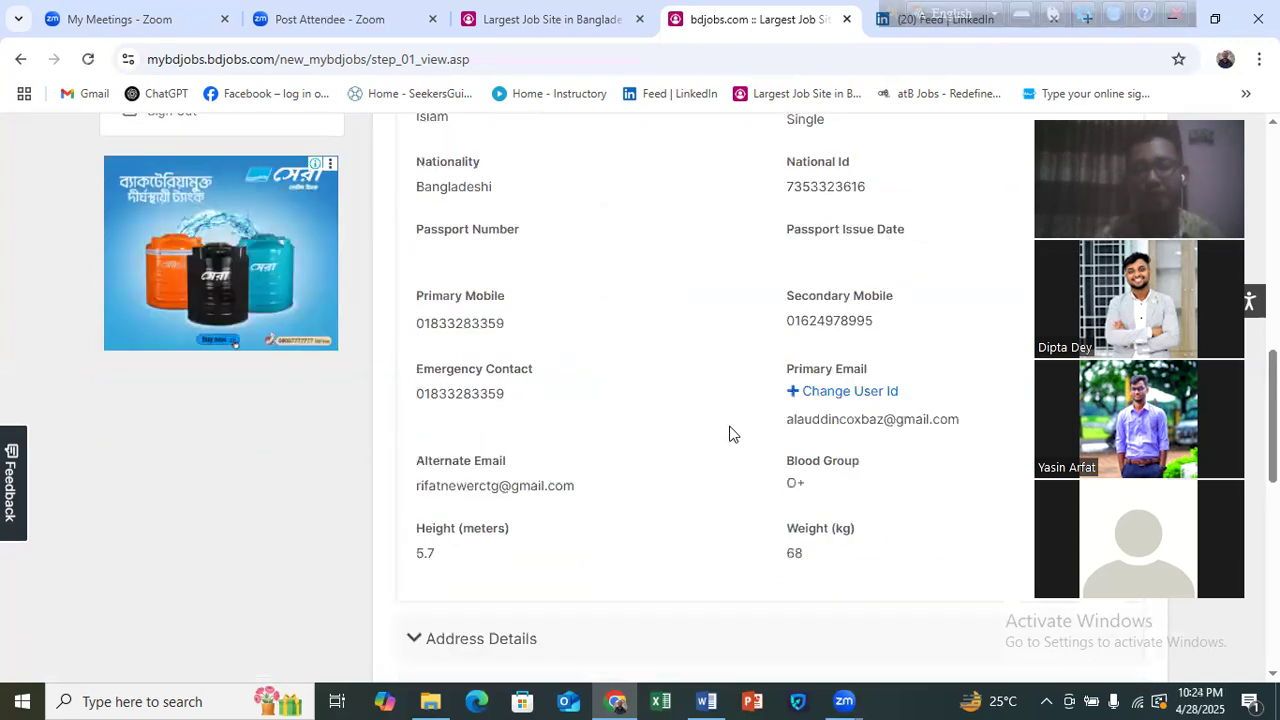
# - Expand the Address Details section of the personal profile to show the present and permanent address
pyautogui.scroll(-3, 700, 435)
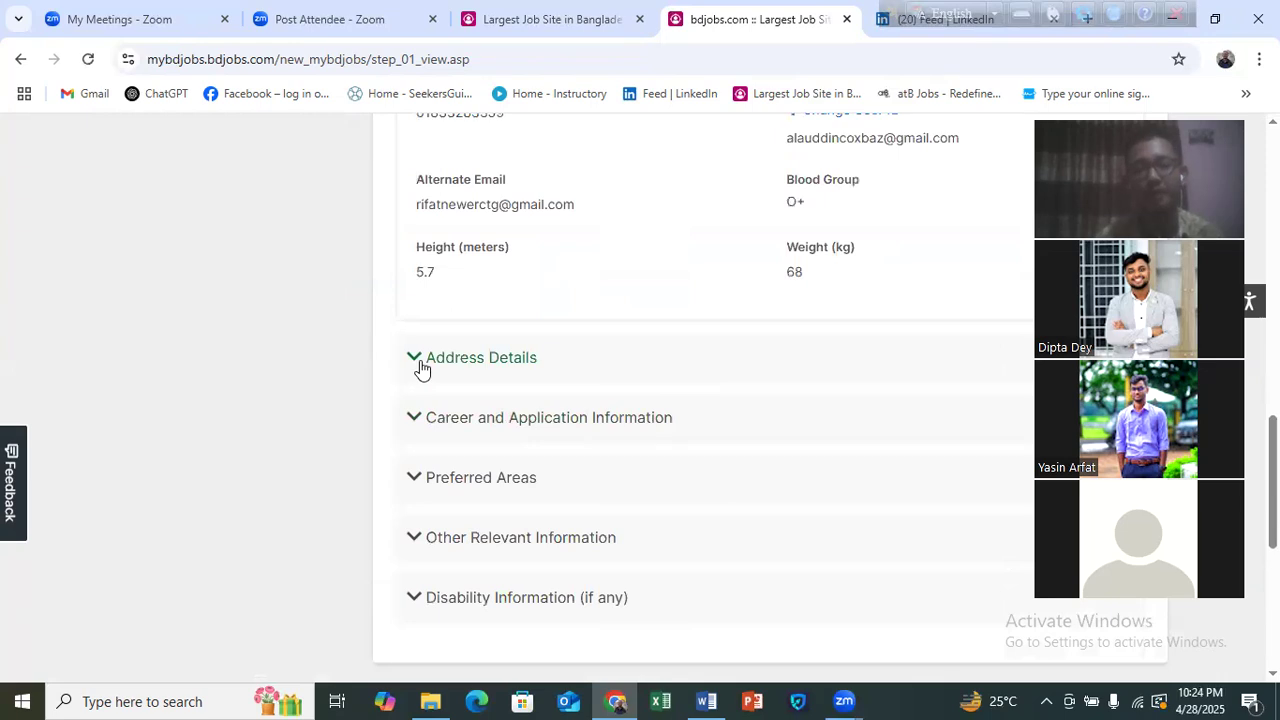
pyautogui.click(421, 360)
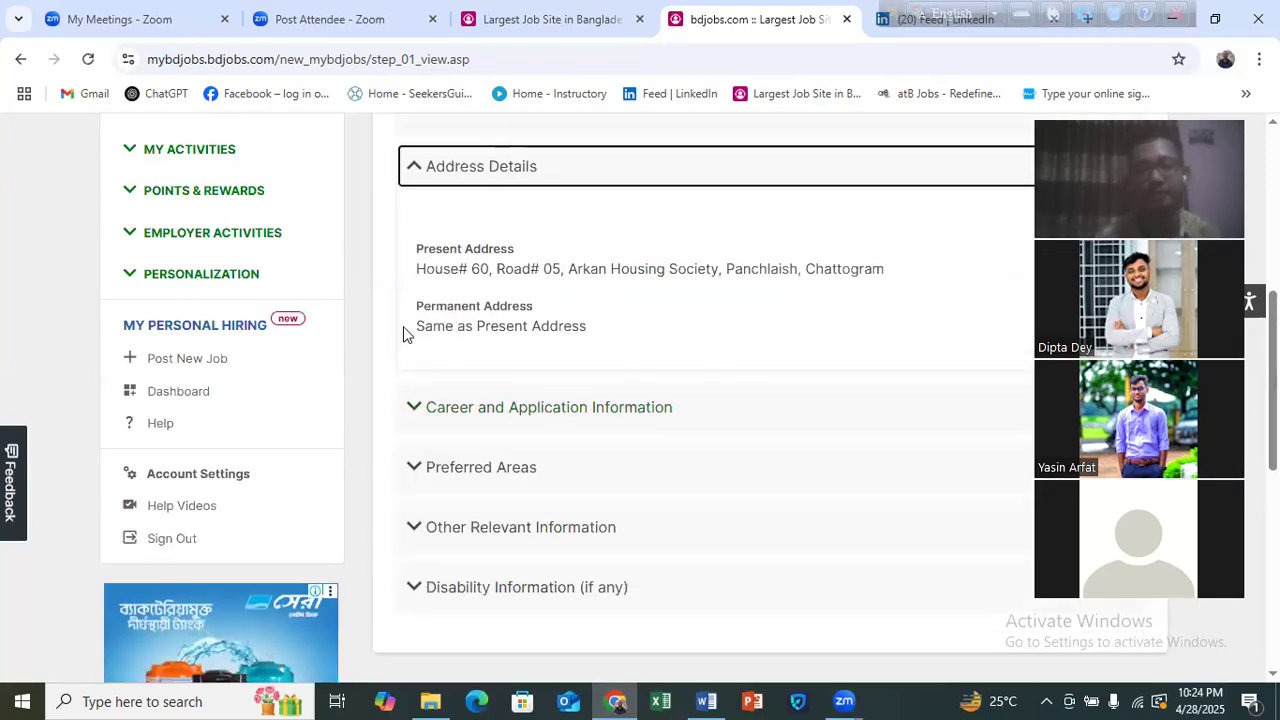
# - Expand Career and Application Information and examine the objective, salary, job level and job nature fields
pyautogui.scroll(-2, 409, 345)
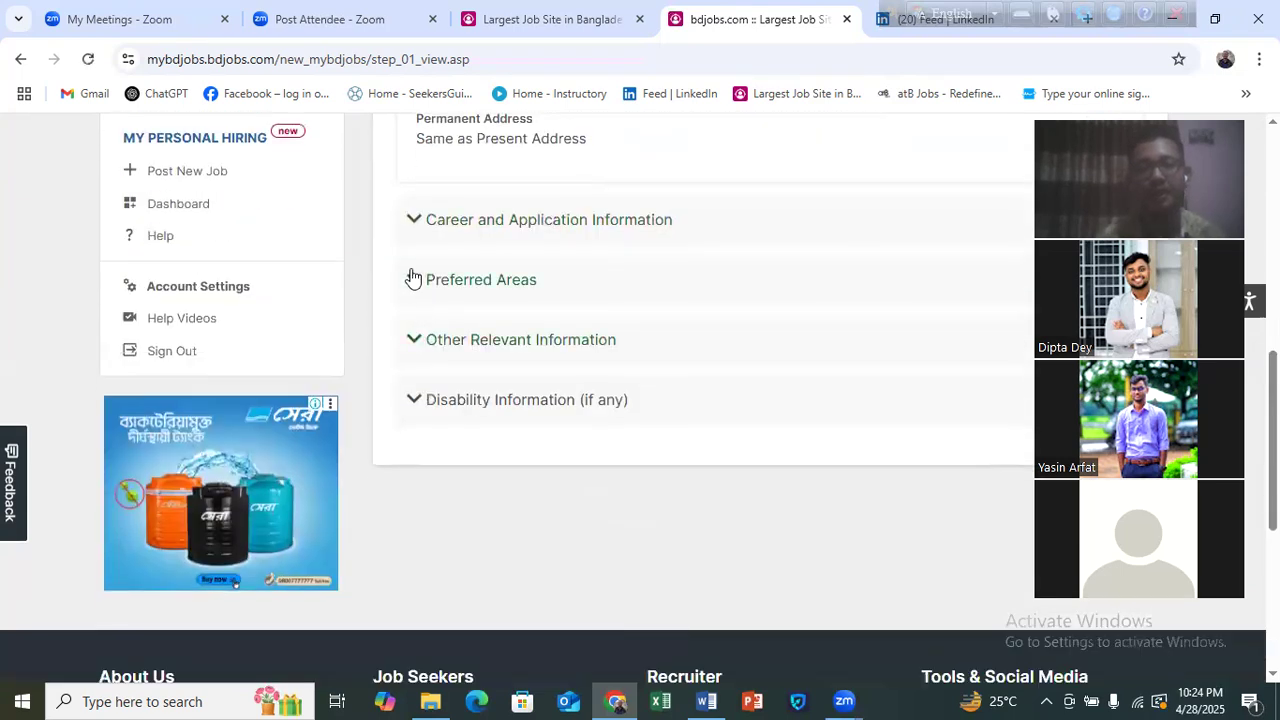
pyautogui.click(414, 220)
pyautogui.scroll(1, 500, 318)
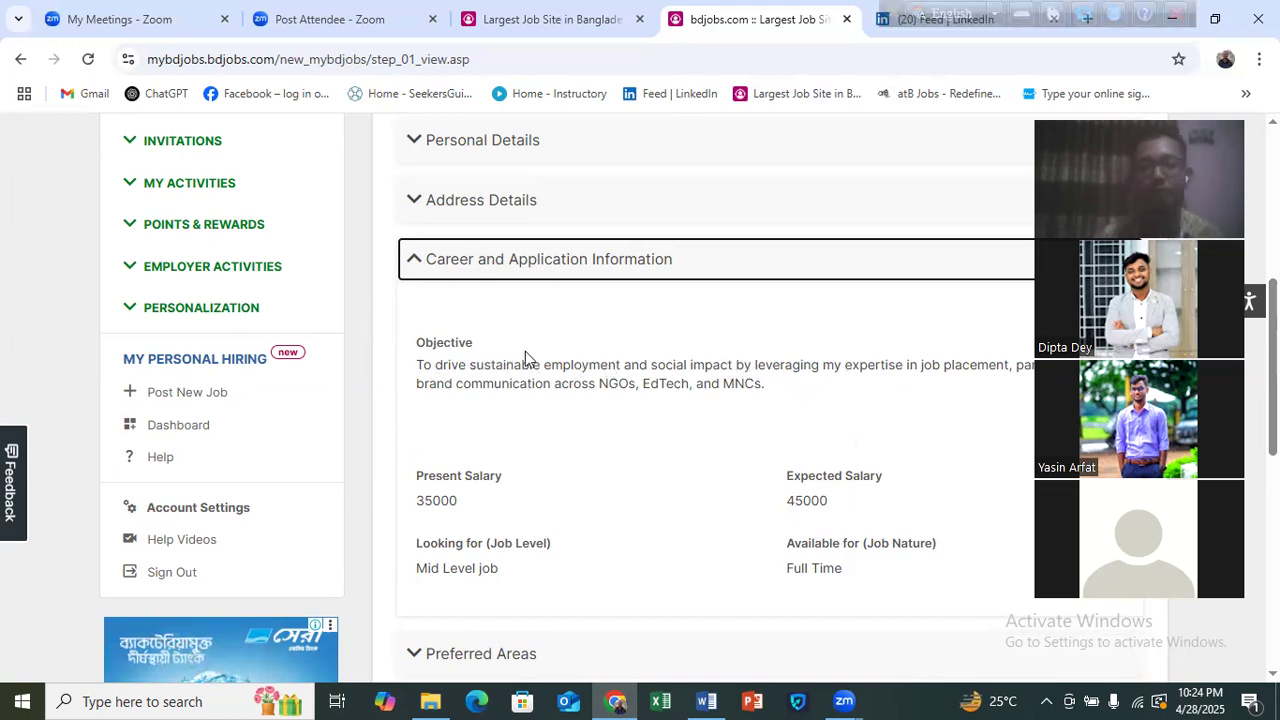
pyautogui.scroll(-3, 525, 356)
pyautogui.scroll(2, 508, 306)
pyautogui.scroll(-2, 734, 318)
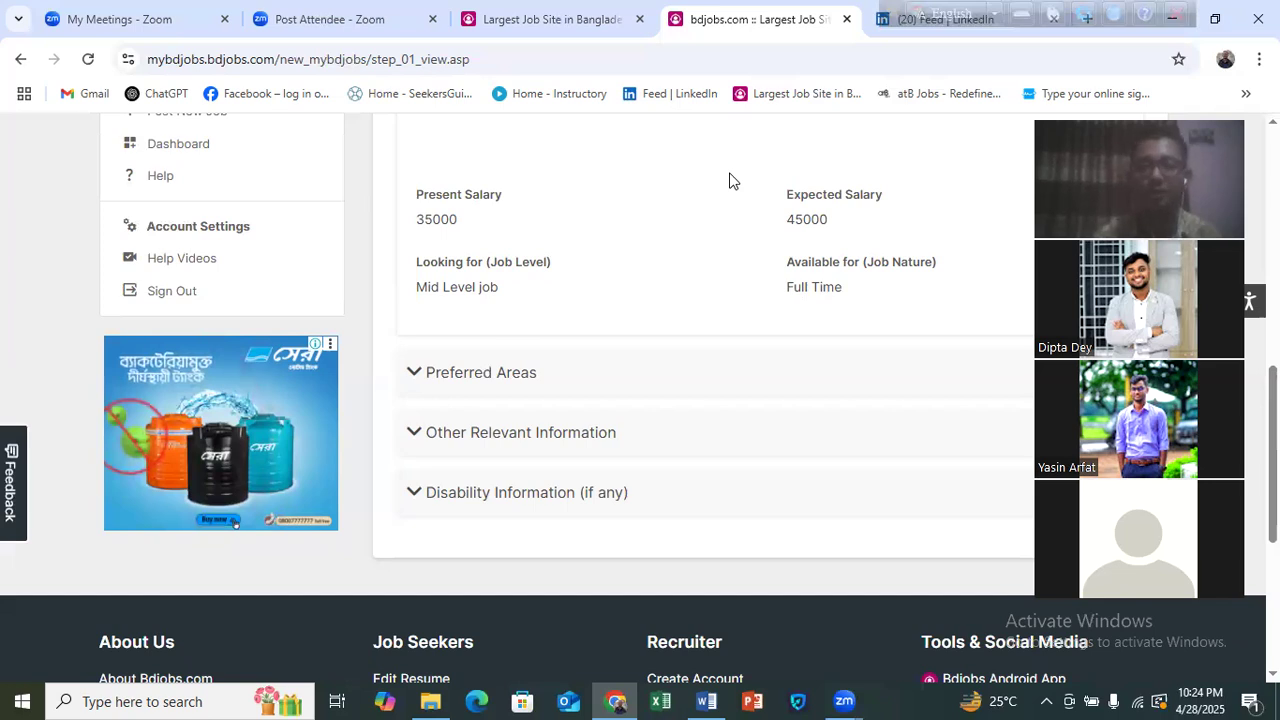
# - Expand Preferred Areas and examine the preferred job categories, job locations inside and outside Bangladesh, and organization types
pyautogui.click(490, 387)
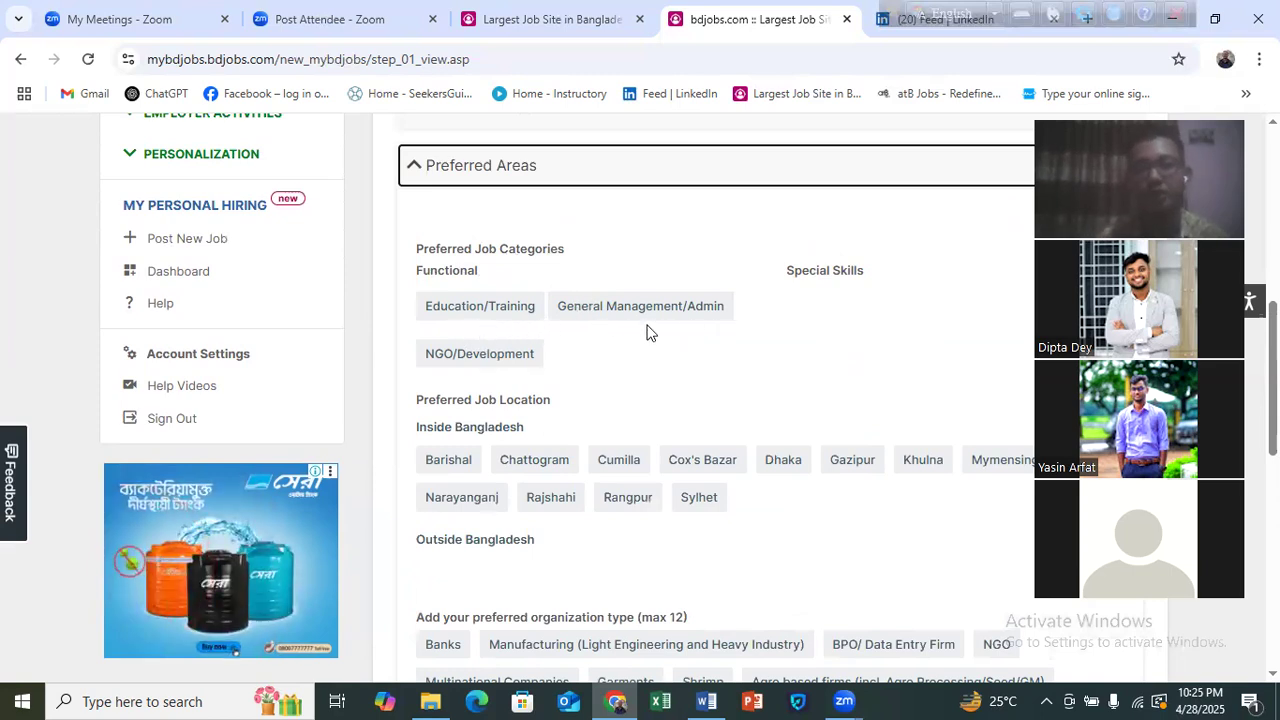
pyautogui.scroll(-1, 508, 332)
pyautogui.scroll(1, 480, 328)
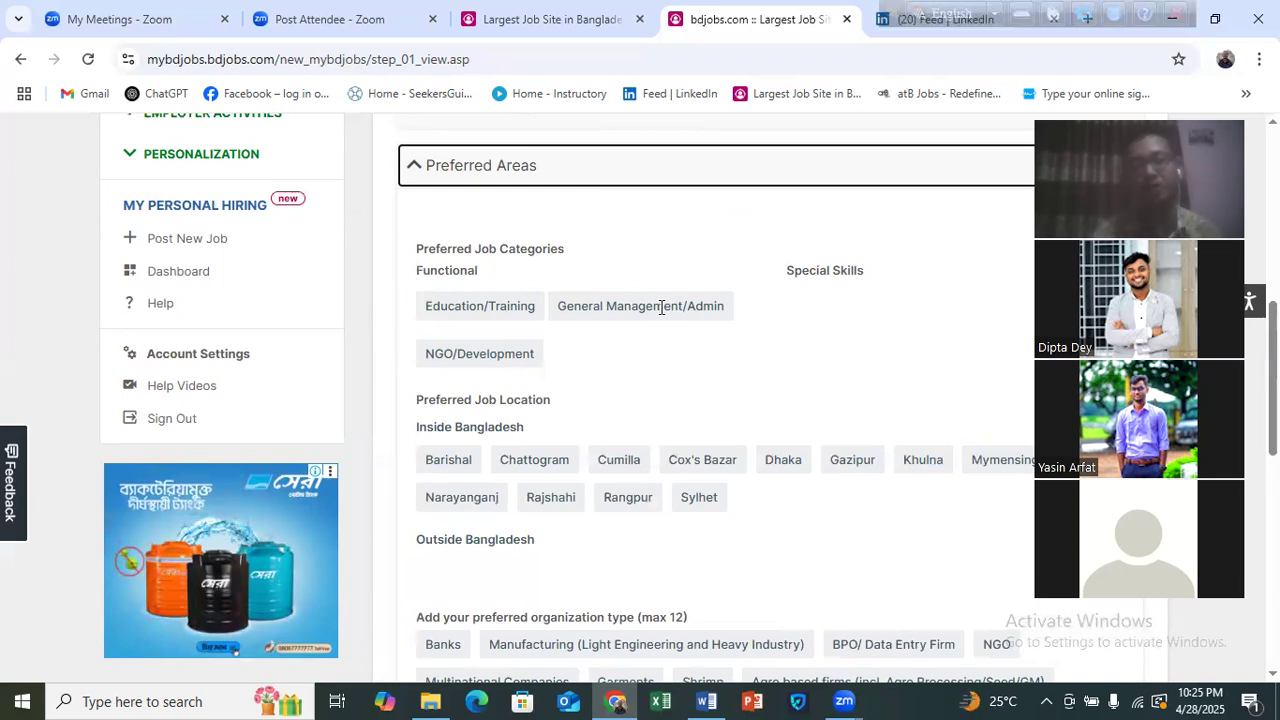
pyautogui.scroll(-1, 614, 366)
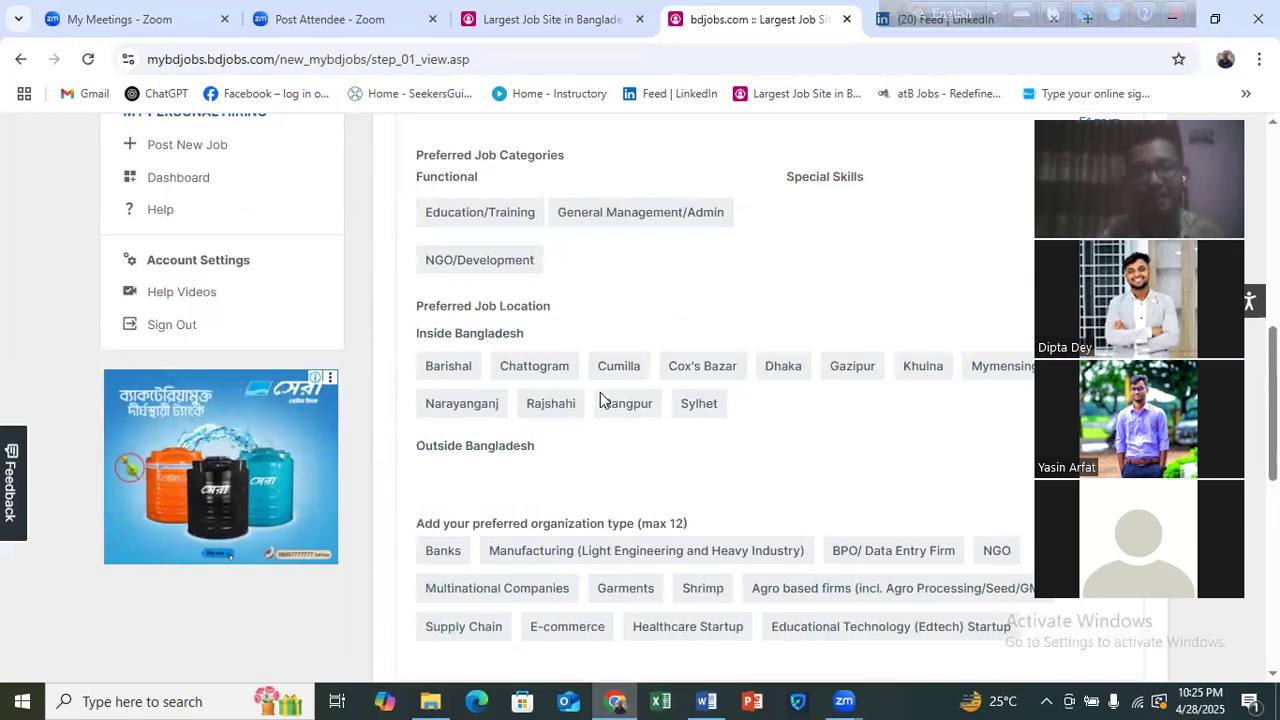
pyautogui.scroll(-2, 600, 392)
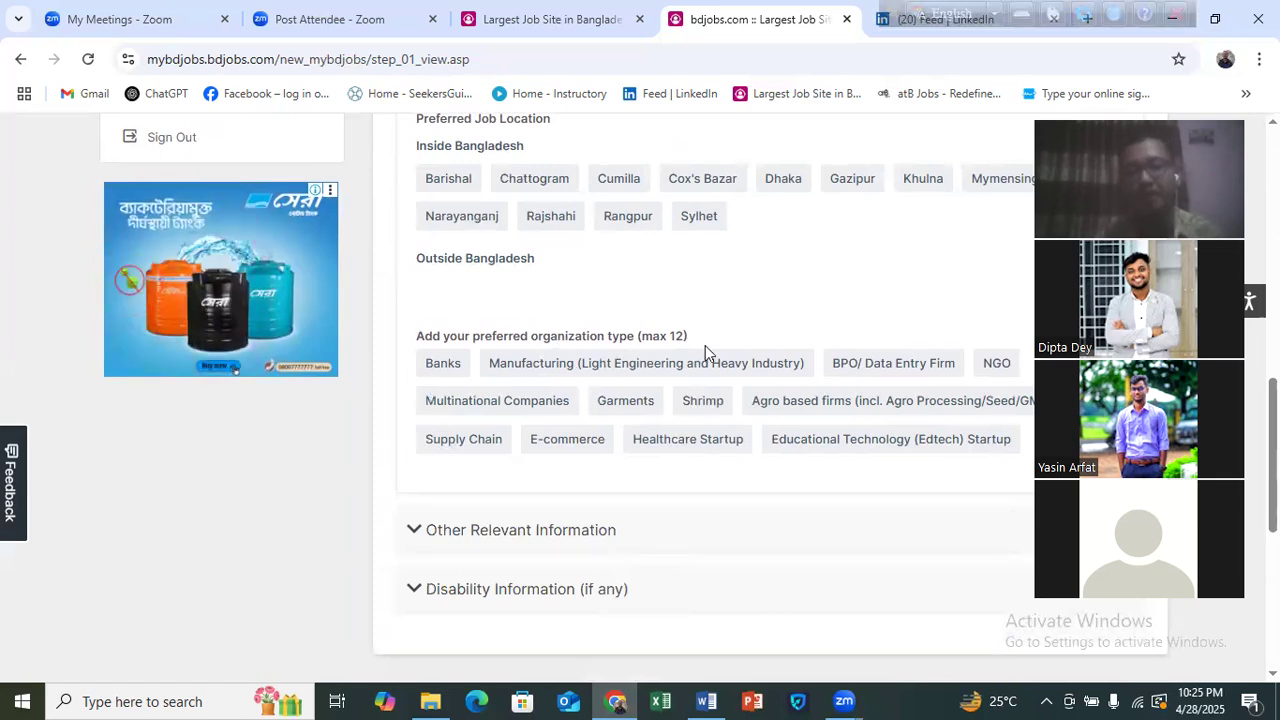
pyautogui.scroll(-1, 699, 345)
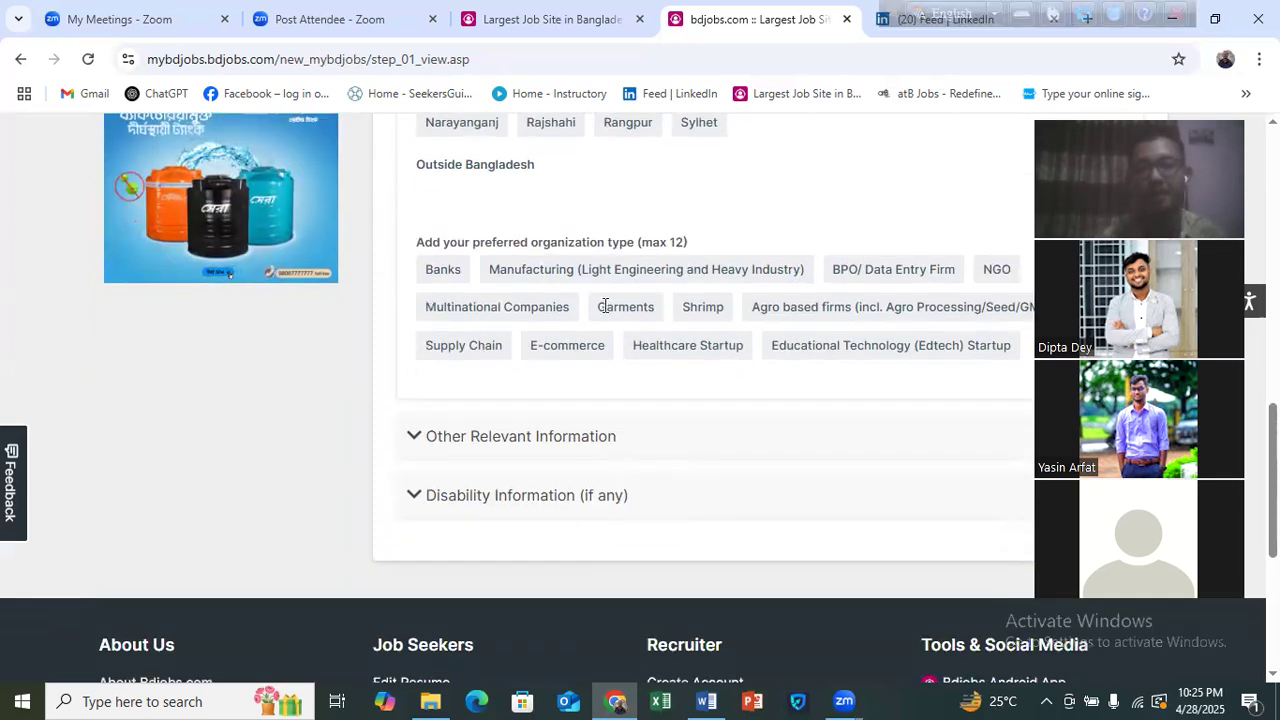
pyautogui.scroll(1, 604, 306)
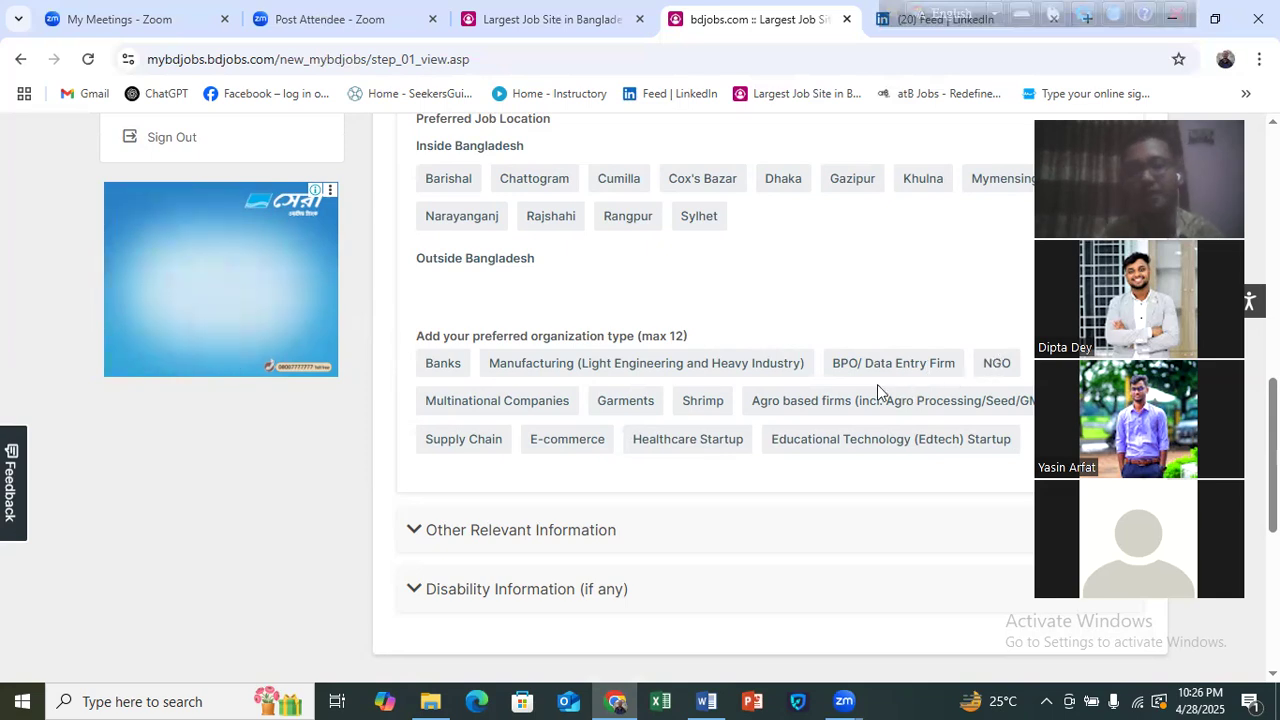
pyautogui.scroll(-1, 641, 430)
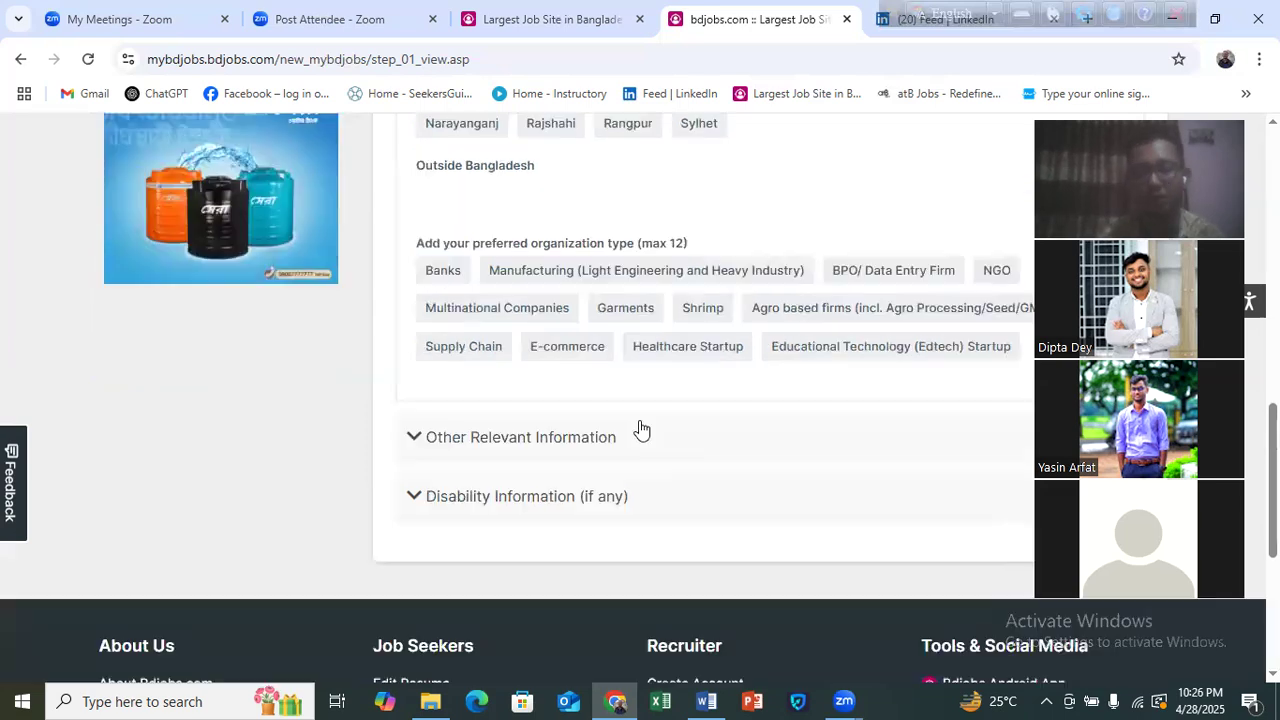
# - Expand Other Relevant Information and examine the career summary, special qualification and keywords
pyautogui.click(415, 438)
pyautogui.scroll(2, 418, 438)
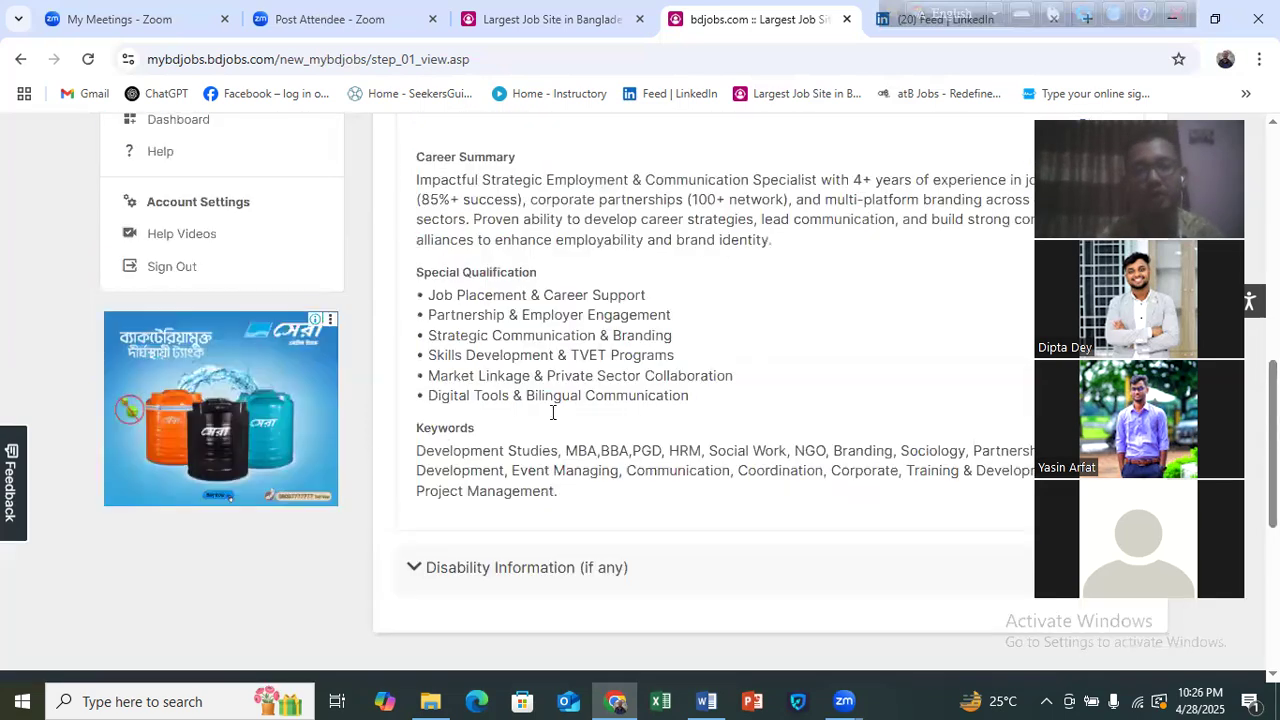
pyautogui.scroll(1, 688, 411)
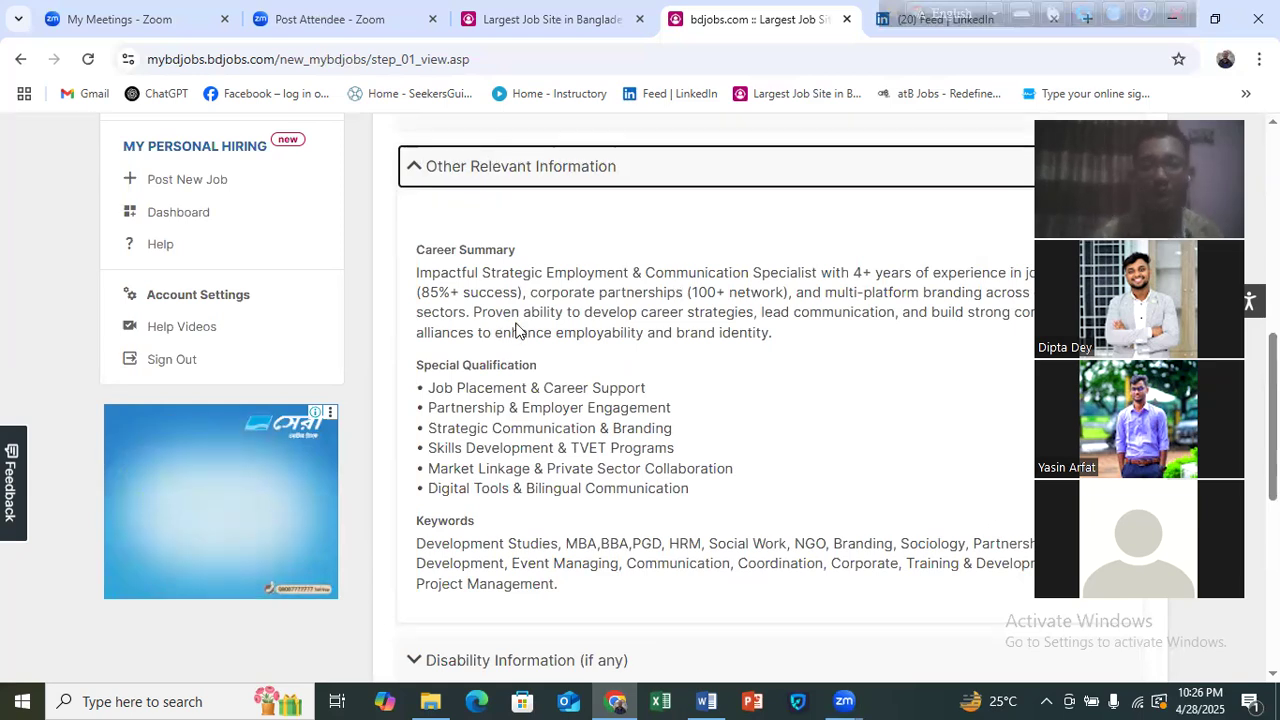
pyautogui.scroll(-1, 516, 330)
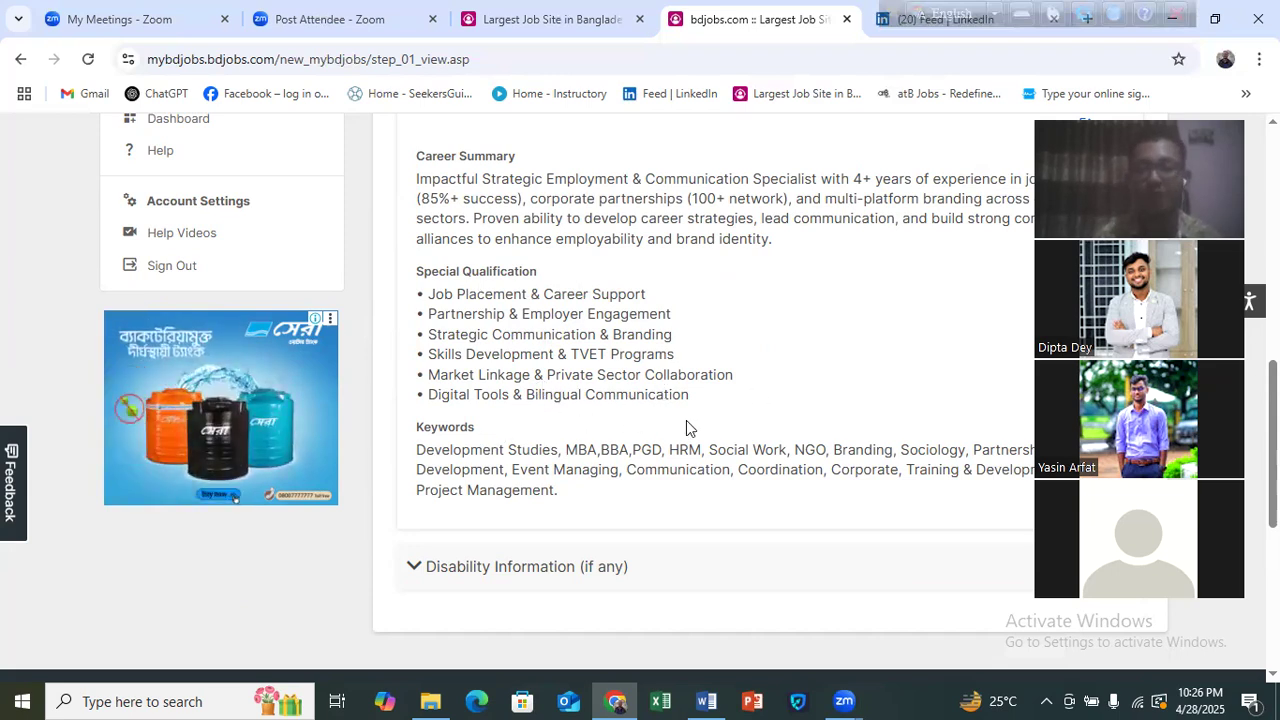
pyautogui.scroll(-1, 620, 414)
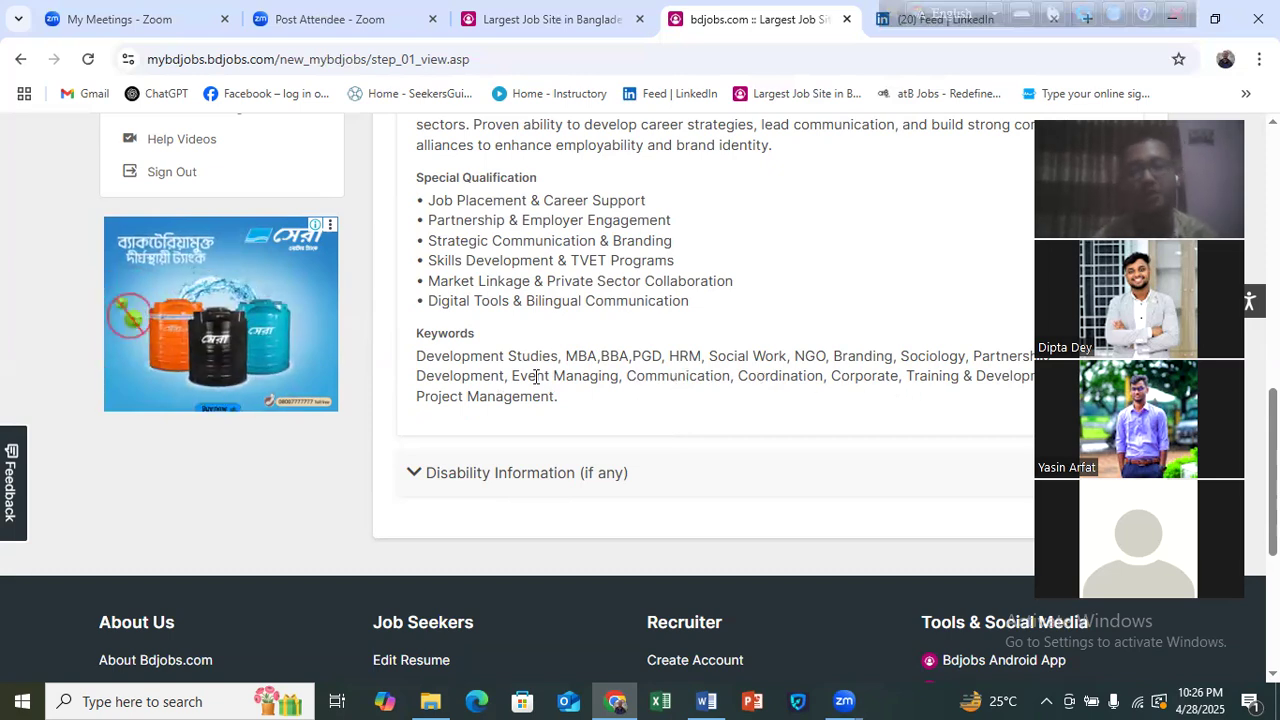
# - Return to the profile's section headings and open the Education/Training section
pyautogui.scroll(2, 697, 457)
pyautogui.scroll(6, 697, 457)
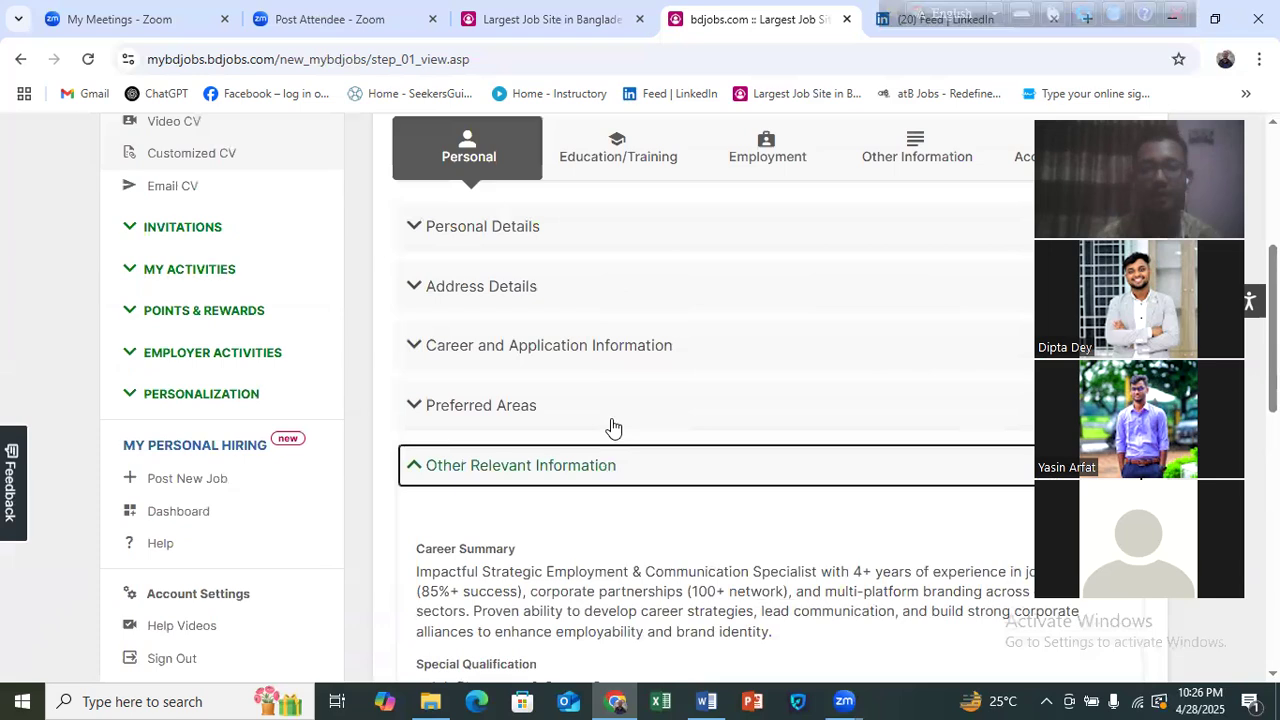
pyautogui.scroll(-1, 507, 380)
pyautogui.click(617, 328)
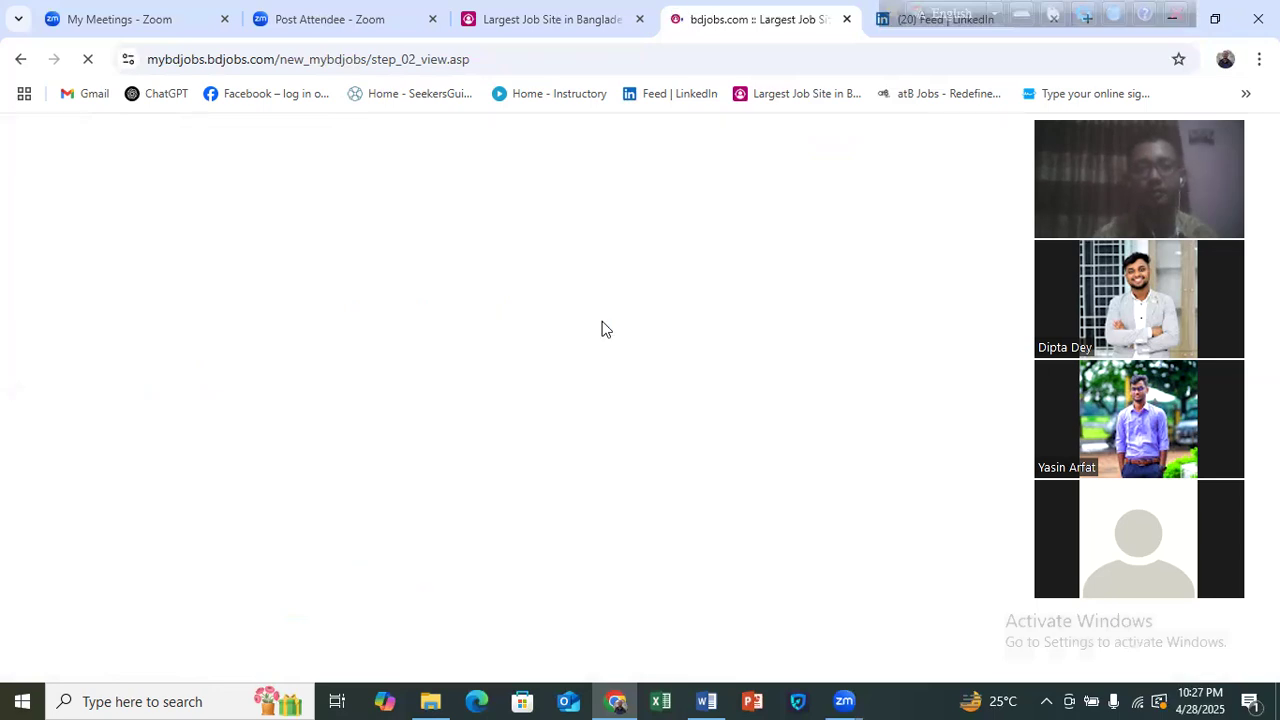
# - Examine the Academic Summary entries from the Masters degree down to SSC, including the option for adding education
pyautogui.scroll(-4, 625, 350)
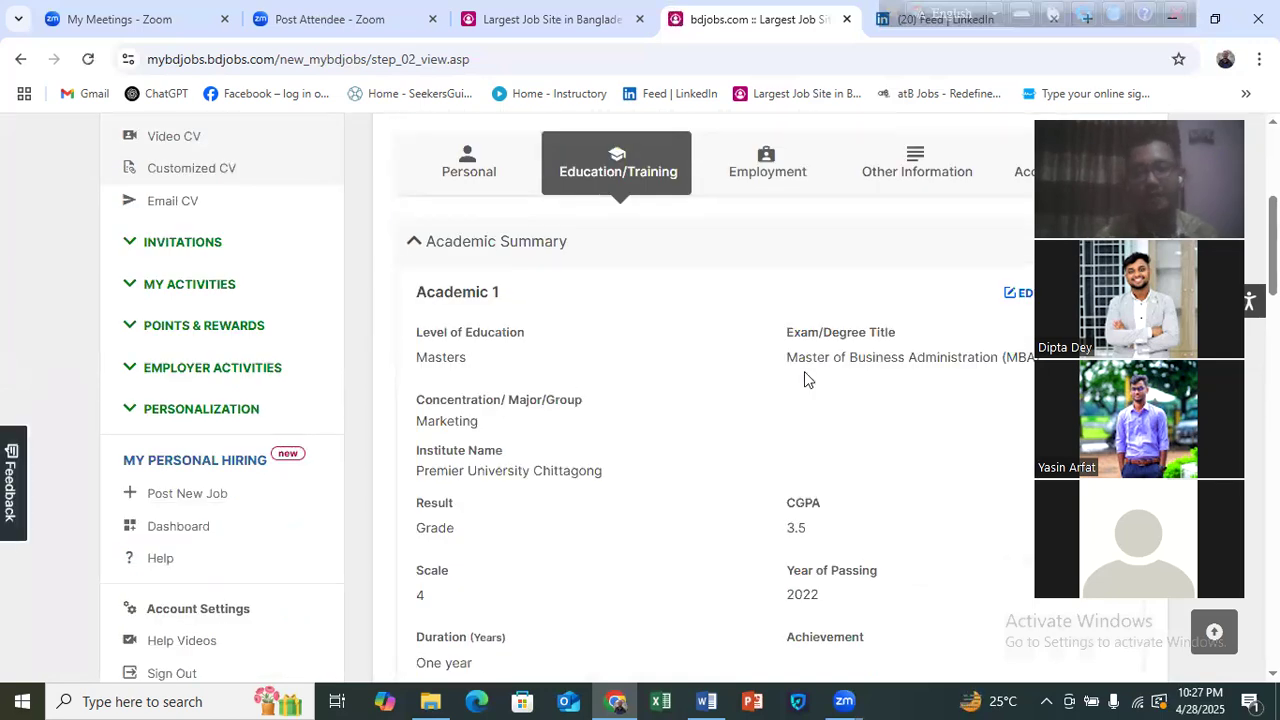
pyautogui.scroll(-1, 475, 371)
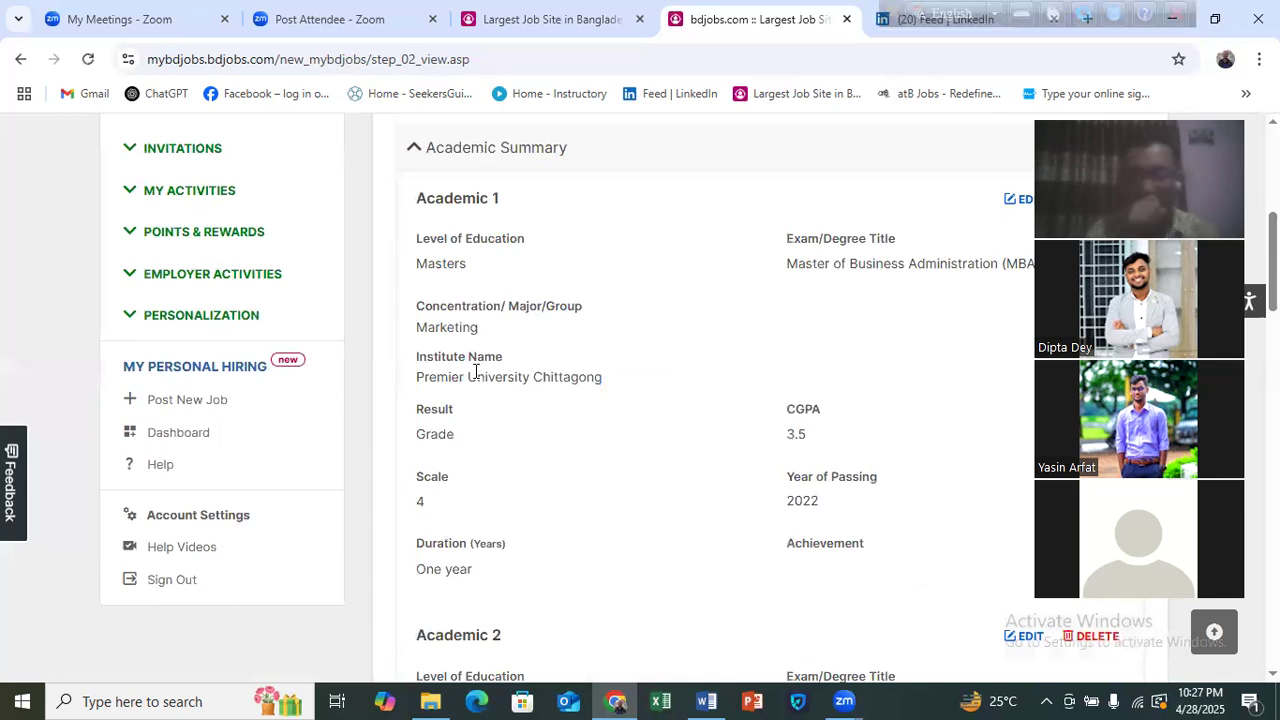
pyautogui.scroll(-7, 486, 428)
pyautogui.scroll(-7, 560, 496)
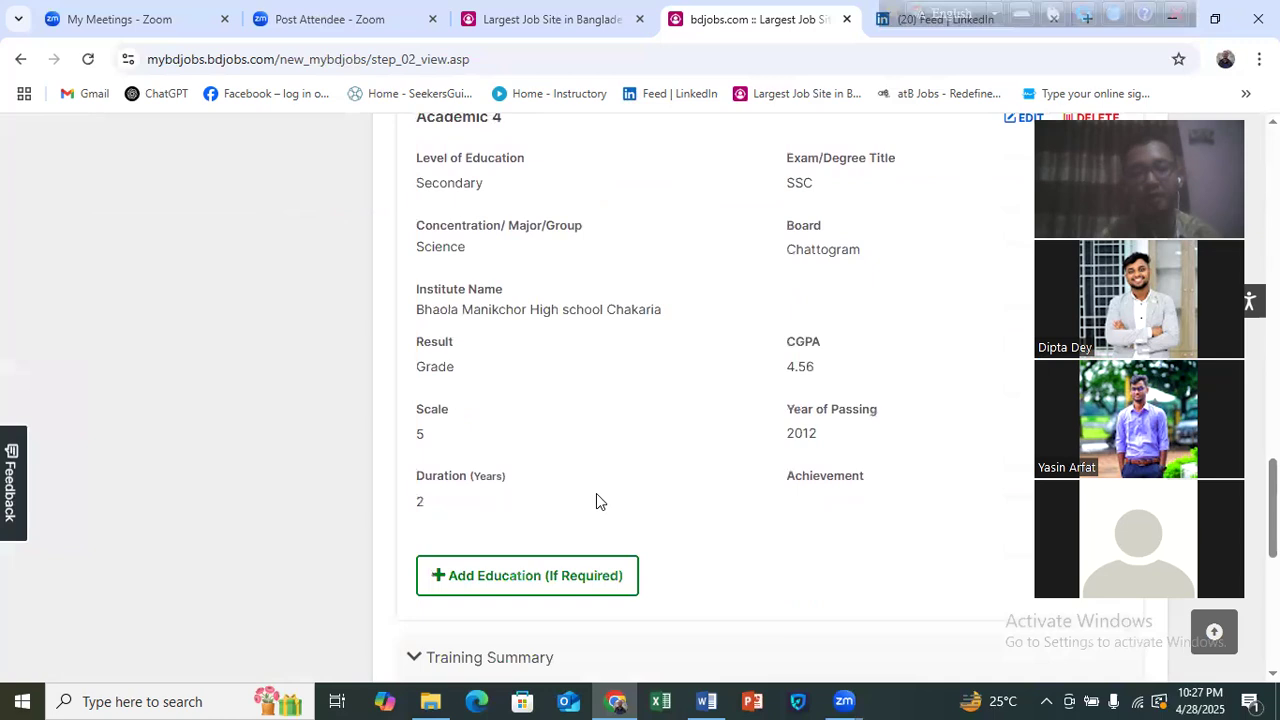
pyautogui.scroll(-3, 560, 495)
pyautogui.scroll(2, 480, 520)
# - Expand the Training Summary and examine each training's title, topics covered, institute, year and duration
pyautogui.click(418, 566)
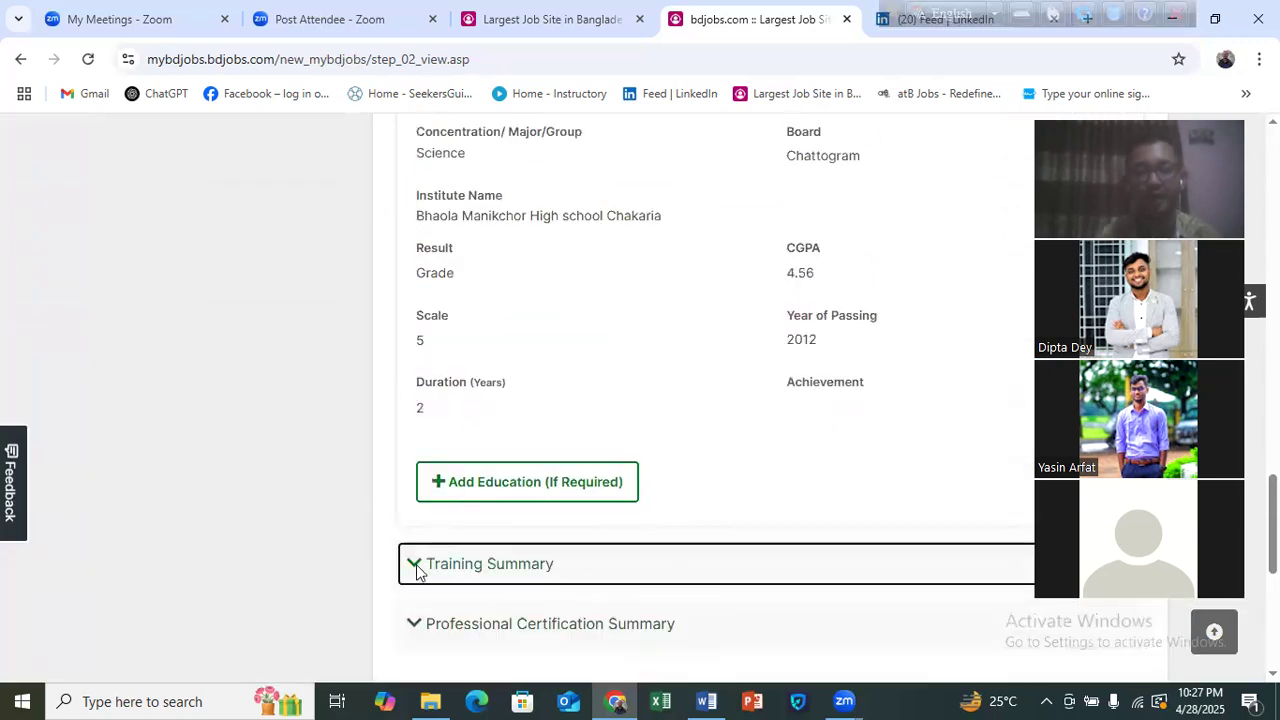
pyautogui.scroll(-15, 426, 537)
pyautogui.scroll(12, 557, 497)
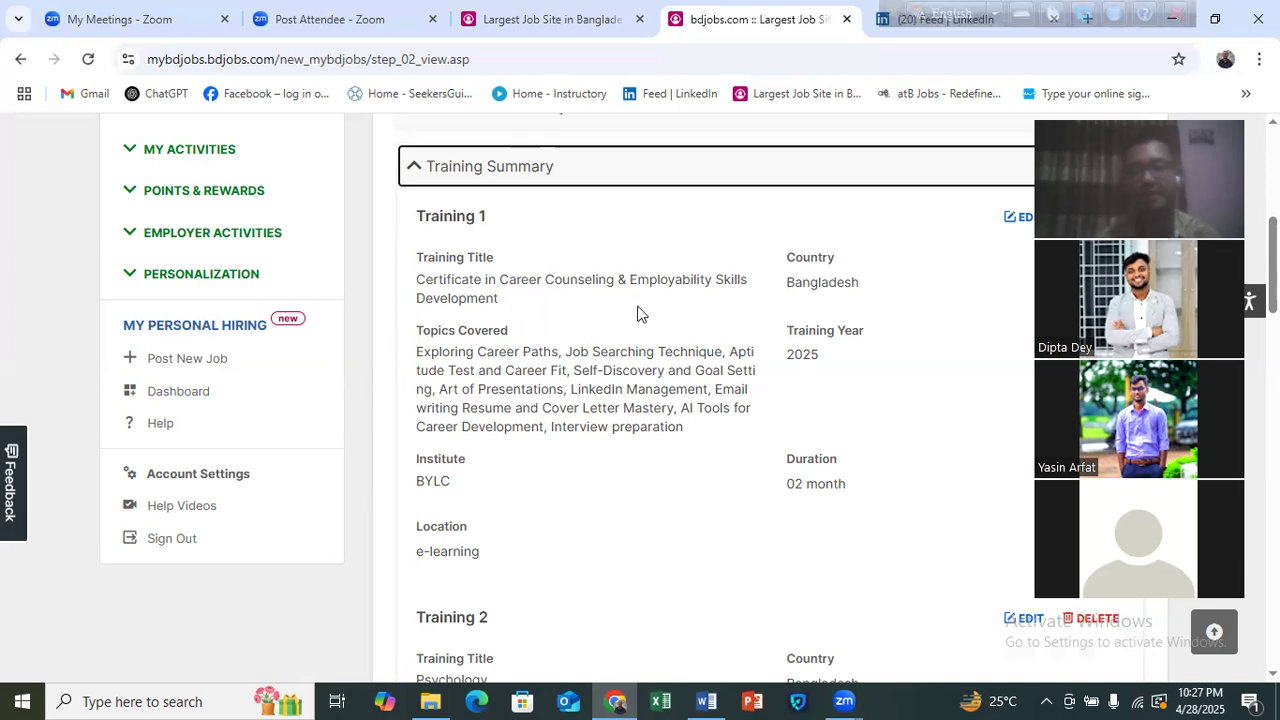
pyautogui.scroll(-5, 646, 314)
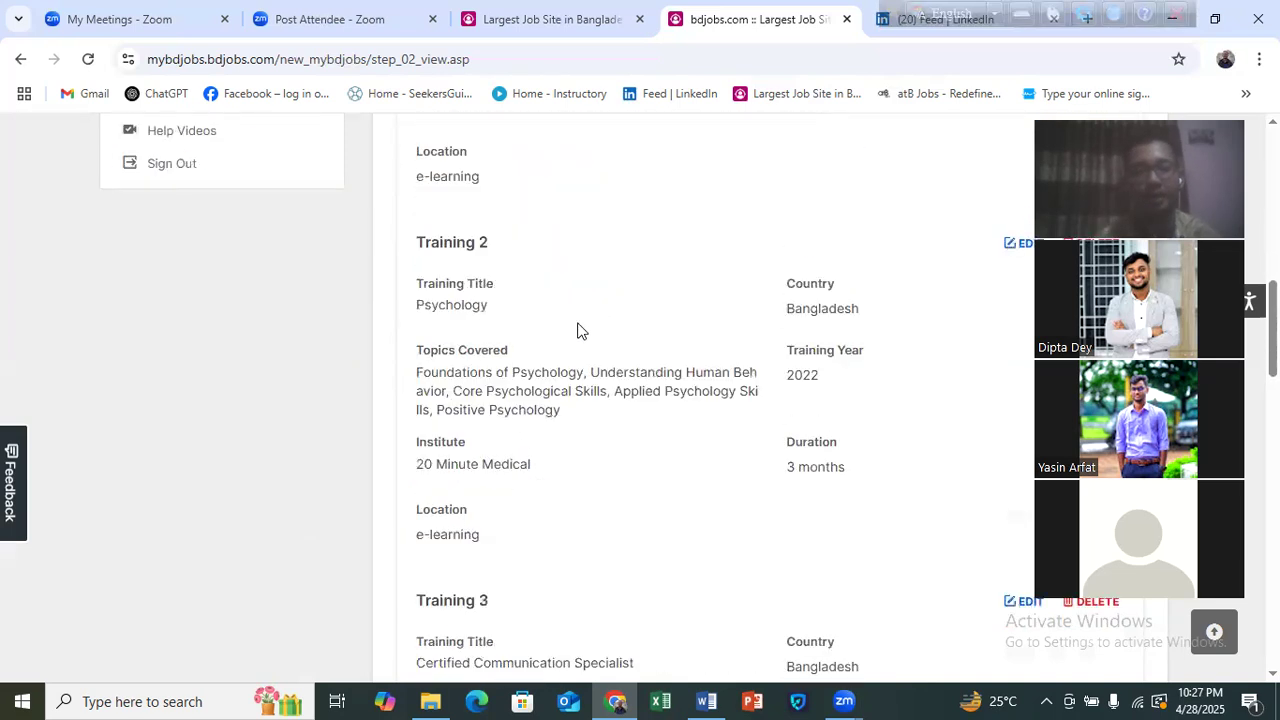
pyautogui.scroll(-2, 575, 316)
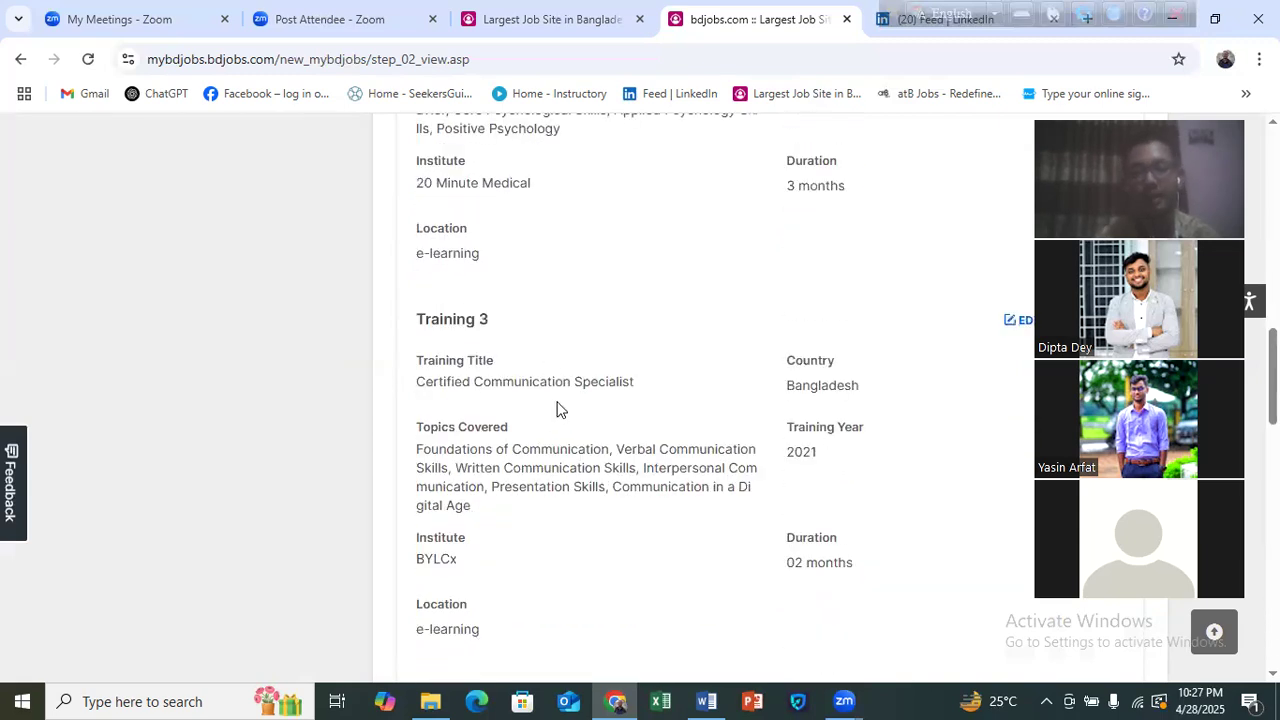
pyautogui.scroll(-2, 558, 409)
pyautogui.scroll(-2, 660, 340)
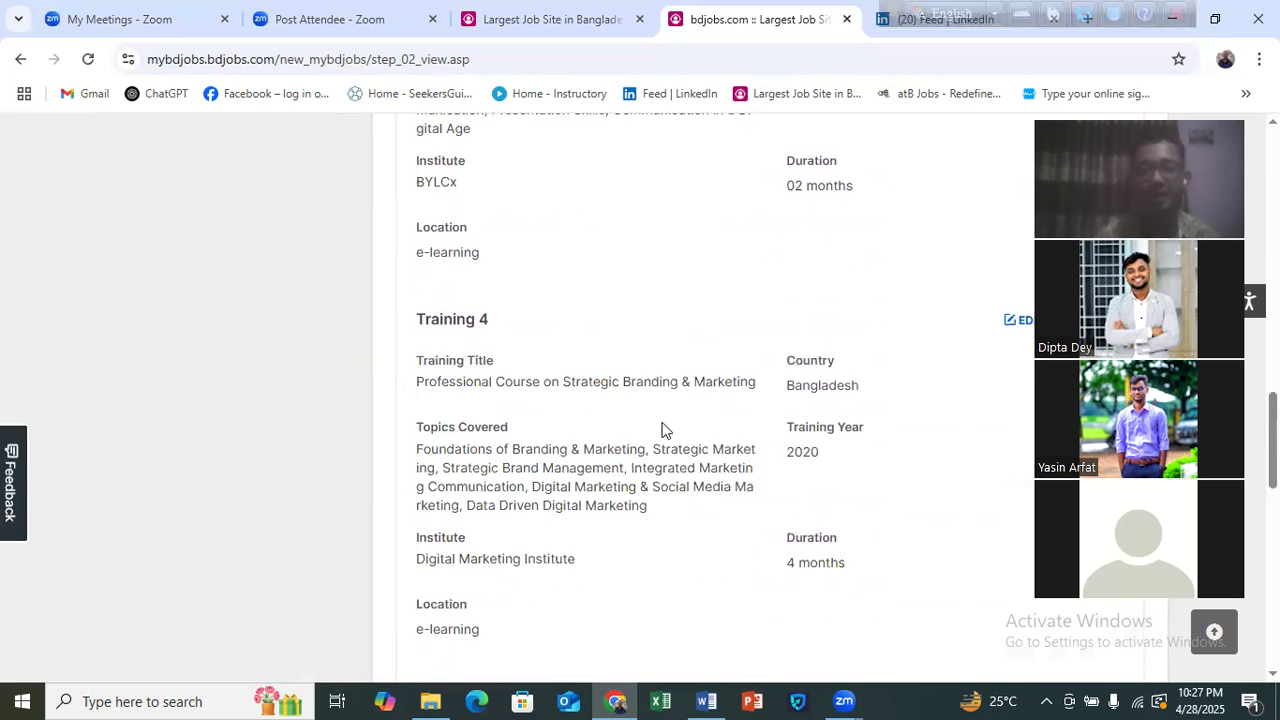
pyautogui.scroll(-2, 675, 425)
pyautogui.scroll(1, 597, 411)
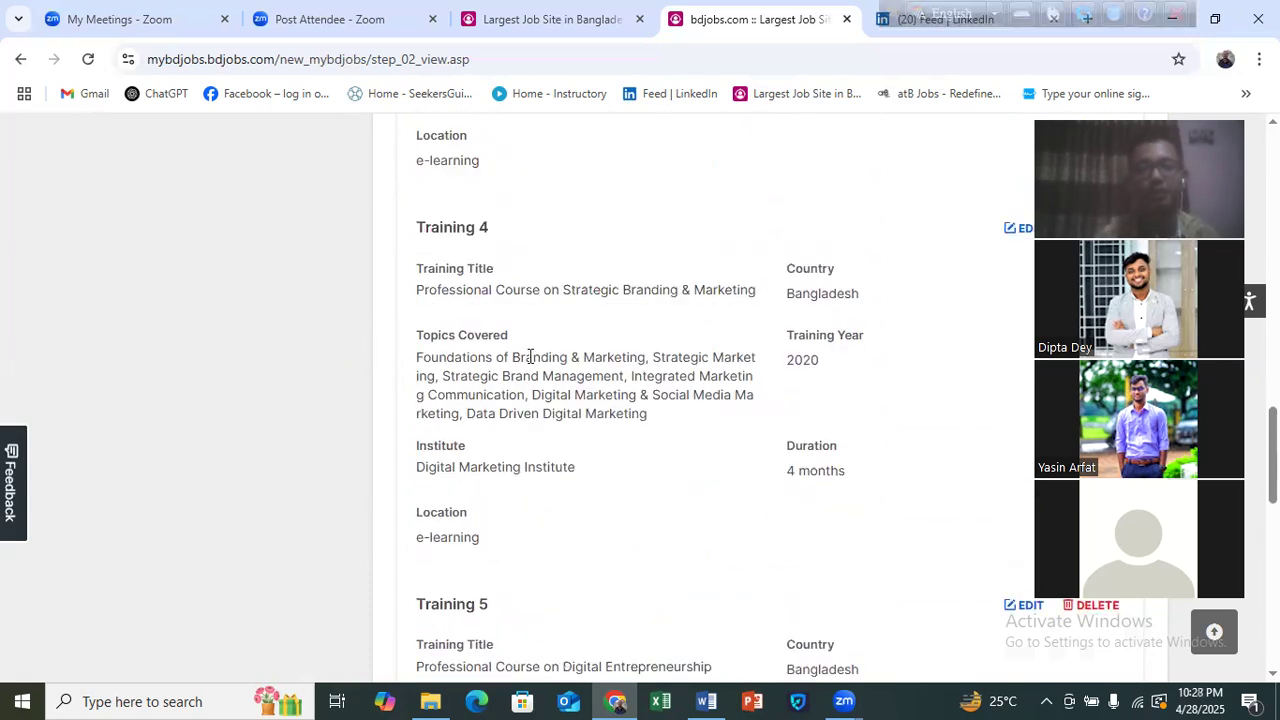
pyautogui.scroll(-4, 574, 372)
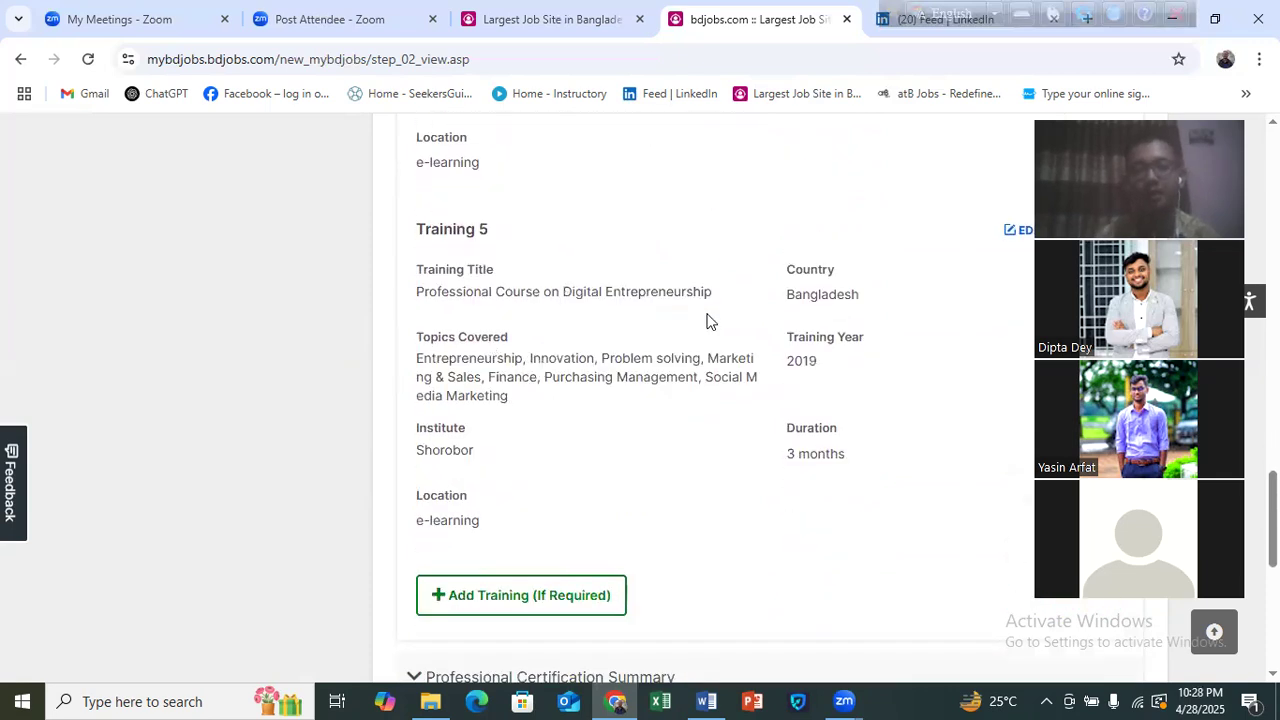
pyautogui.scroll(-1, 560, 417)
pyautogui.scroll(5, 549, 403)
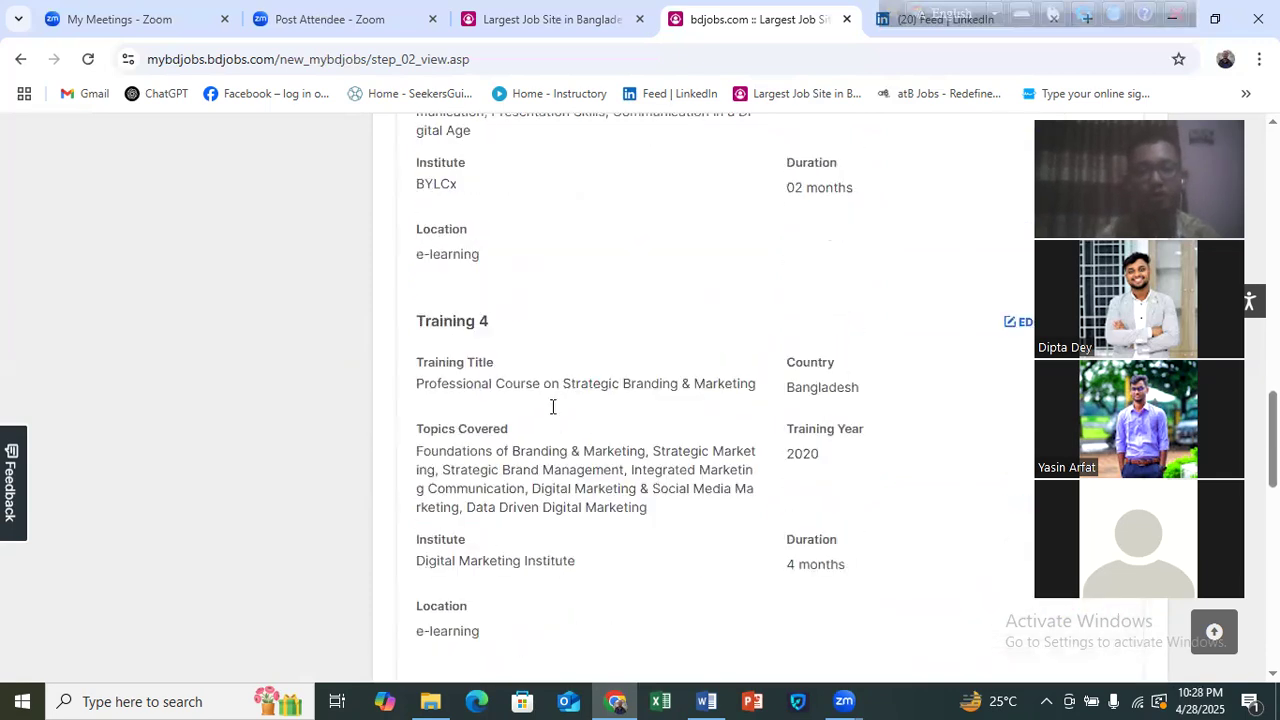
pyautogui.scroll(-2, 552, 406)
pyautogui.scroll(-3, 588, 496)
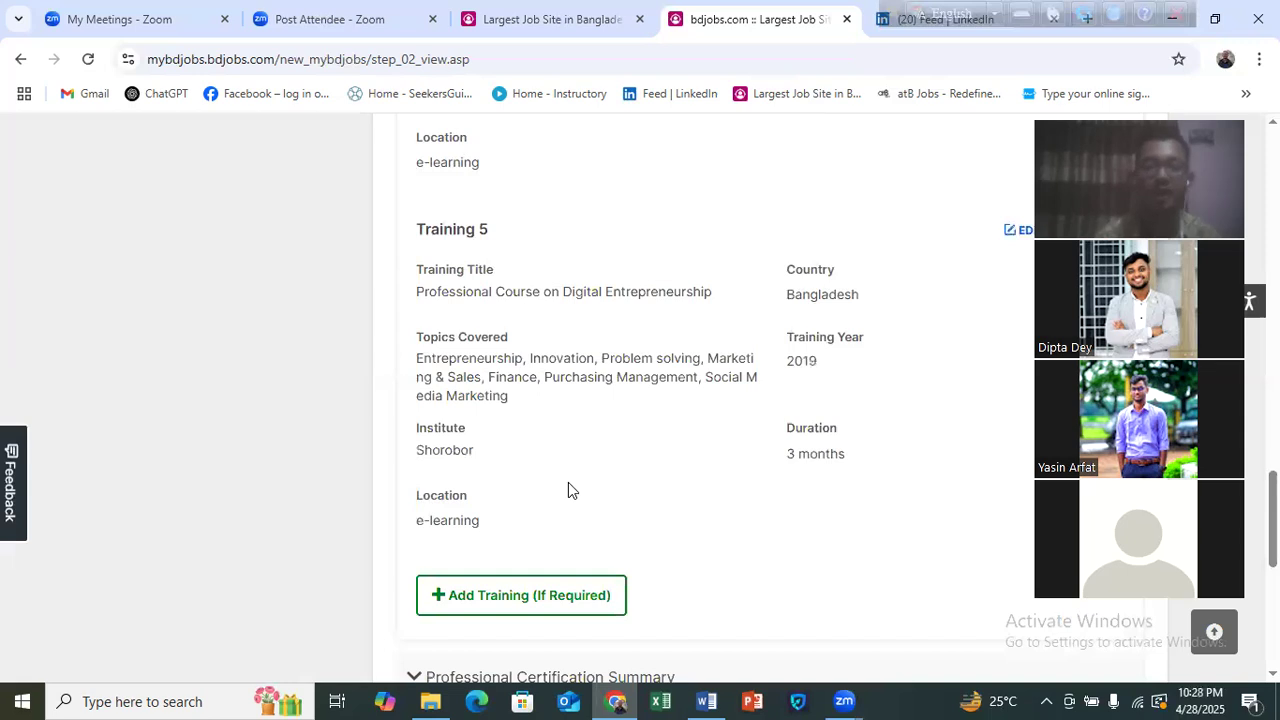
# - Review the training entries again from Training 1 through Training 5, down to the Professional Certification Summary heading
pyautogui.scroll(15, 568, 482)
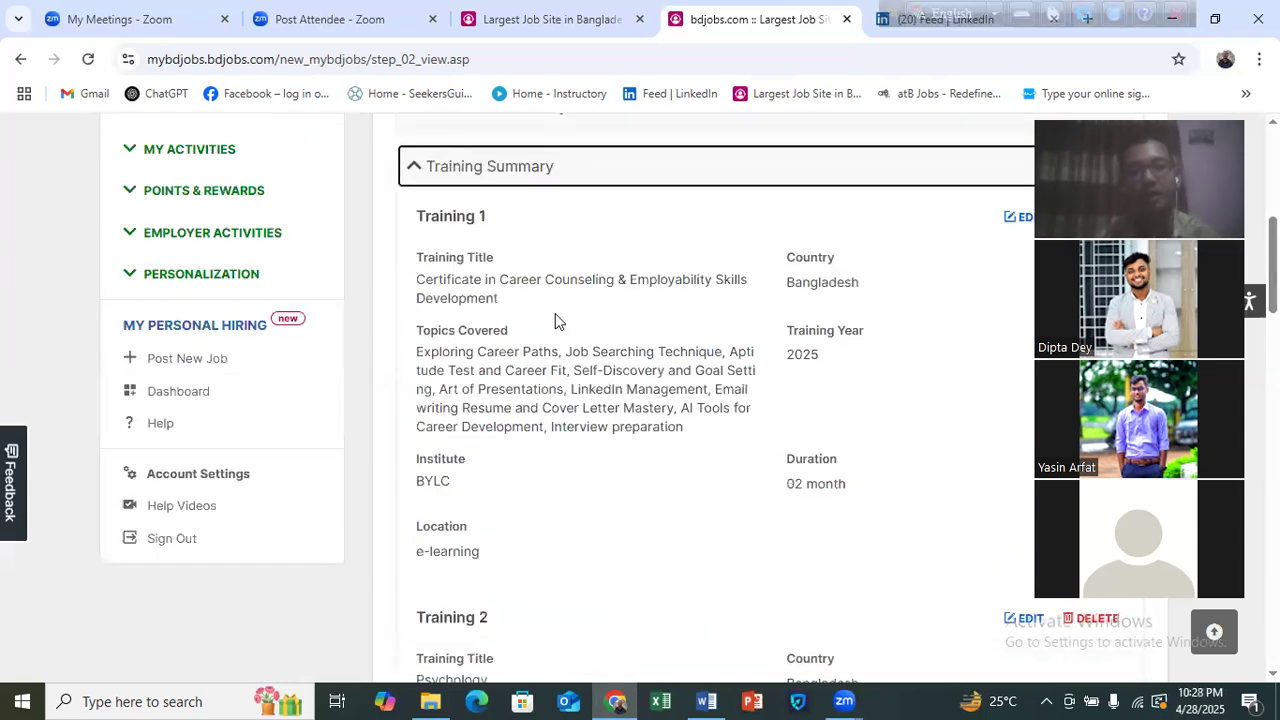
pyautogui.scroll(-4, 742, 297)
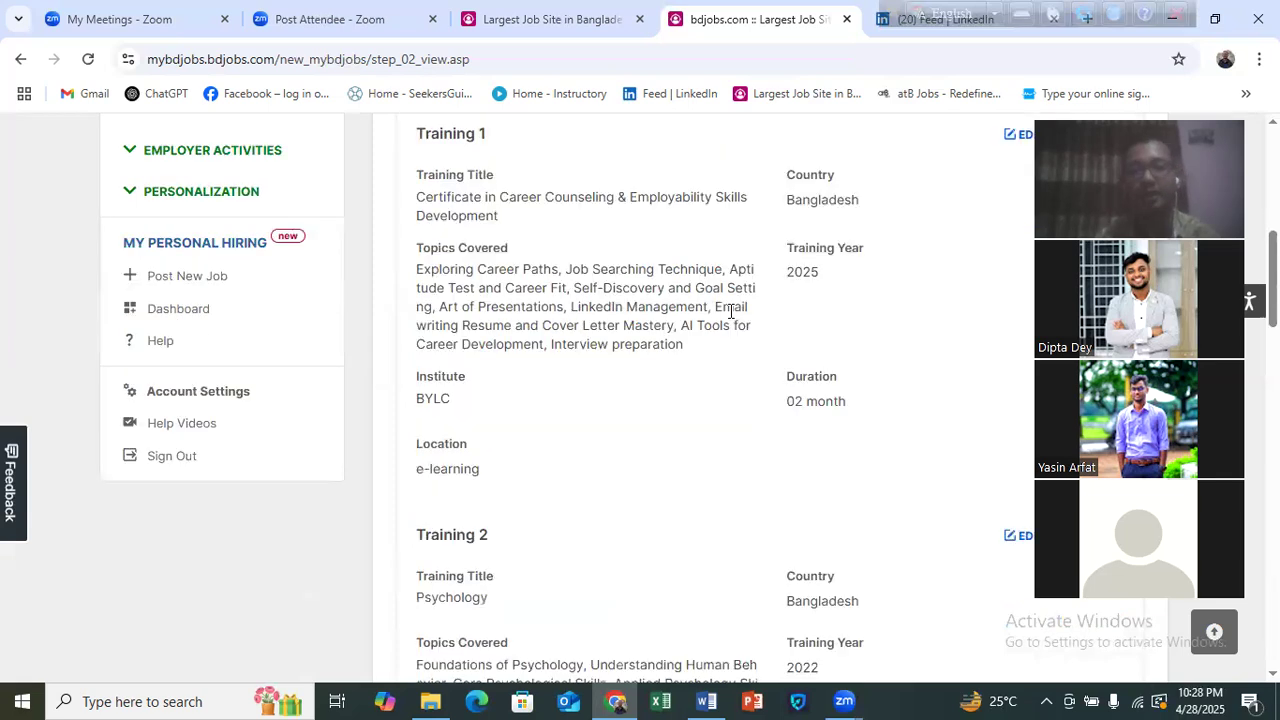
pyautogui.scroll(1, 505, 360)
pyautogui.scroll(-2, 620, 330)
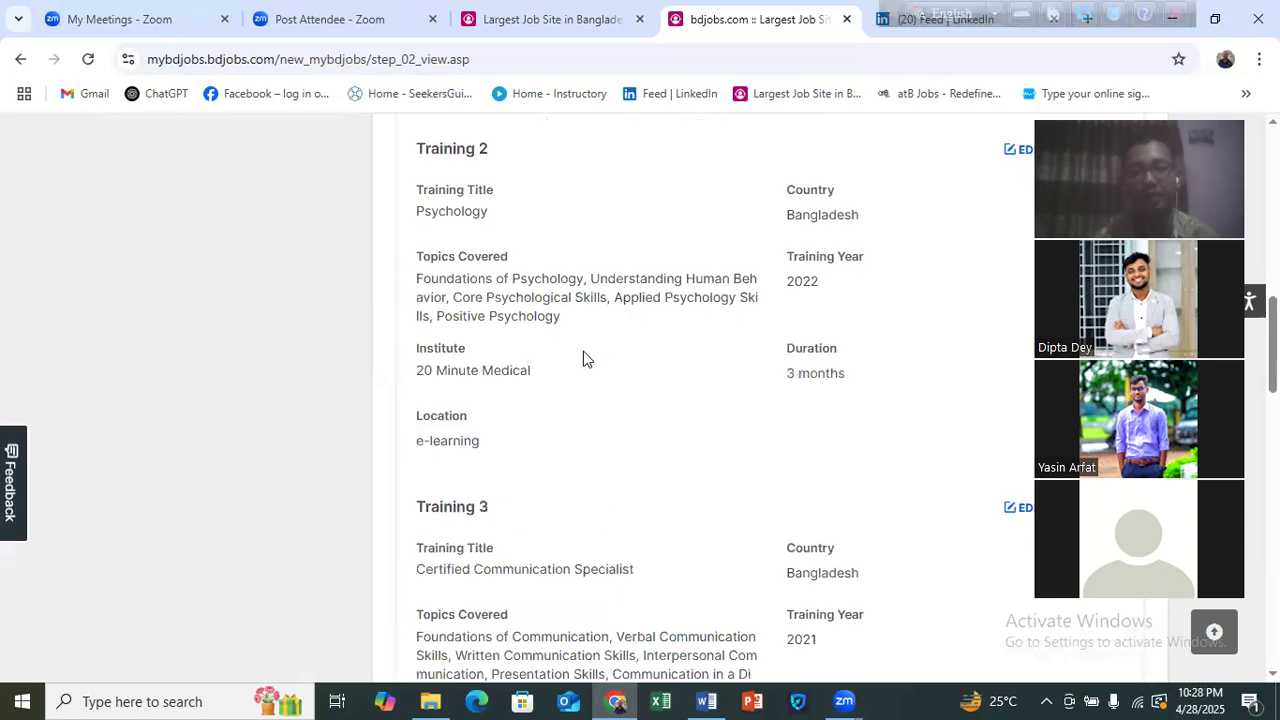
pyautogui.scroll(-3, 572, 359)
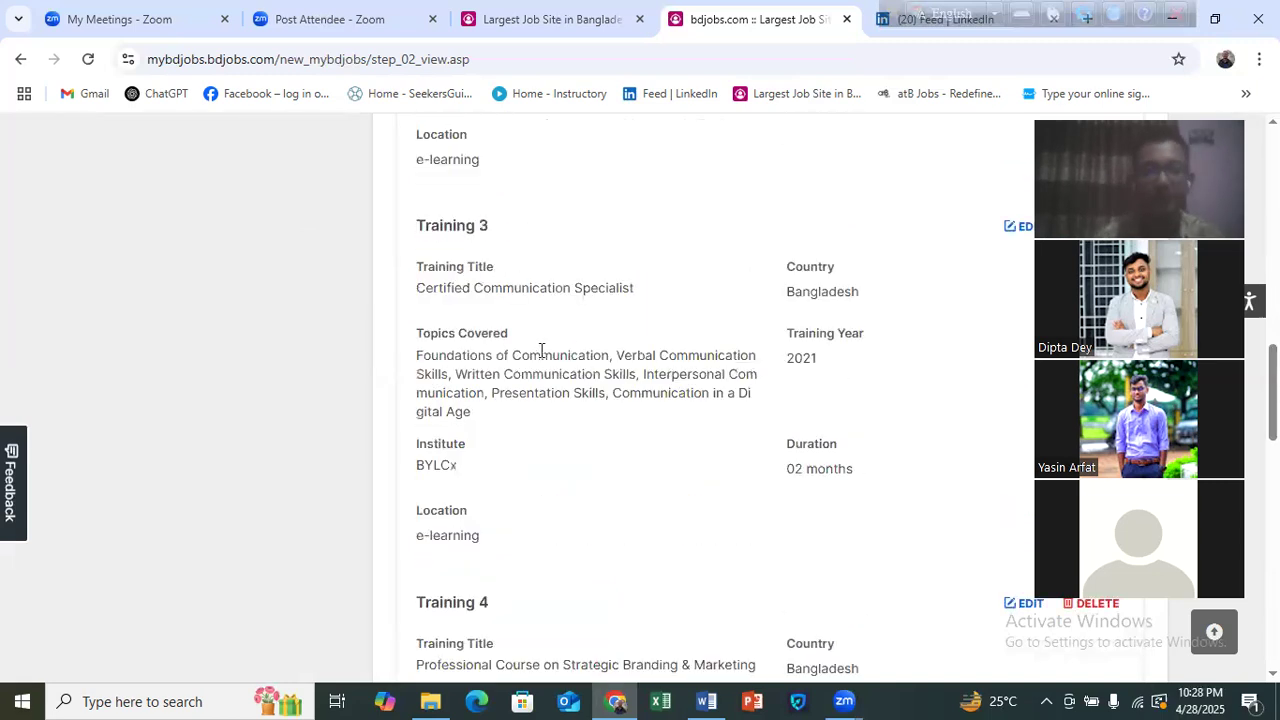
pyautogui.scroll(-4, 601, 339)
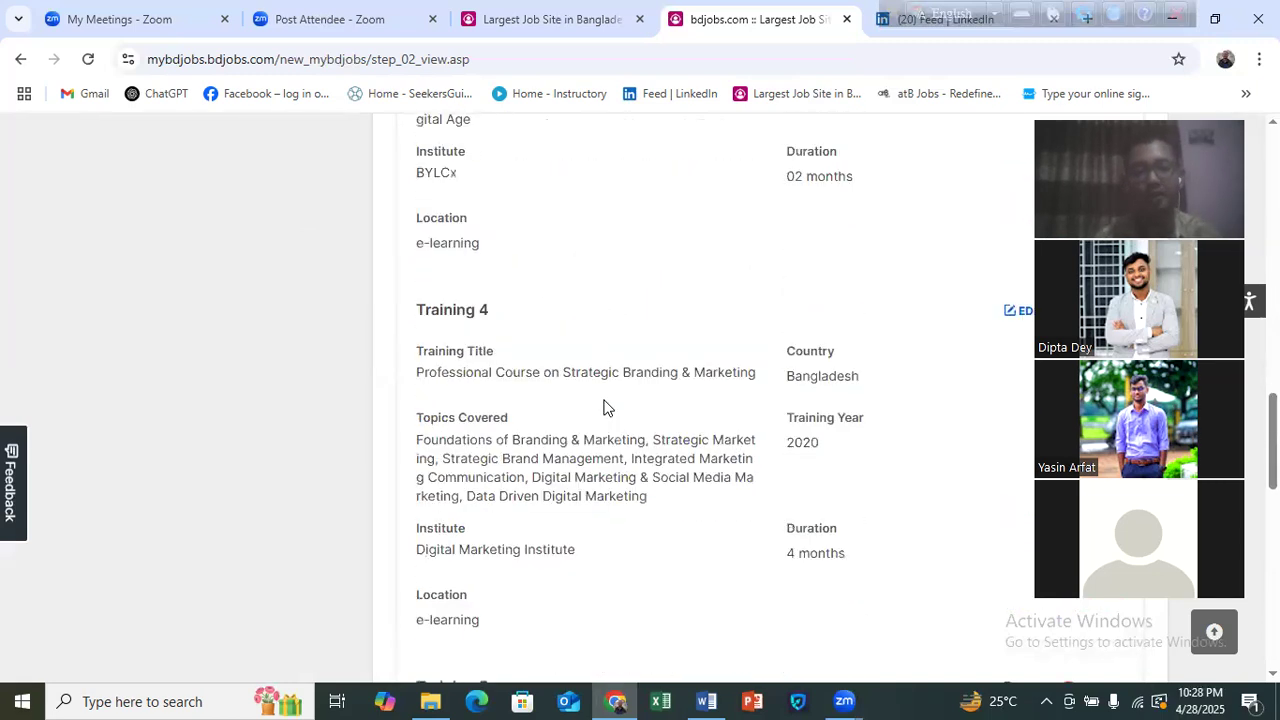
pyautogui.scroll(-2, 573, 402)
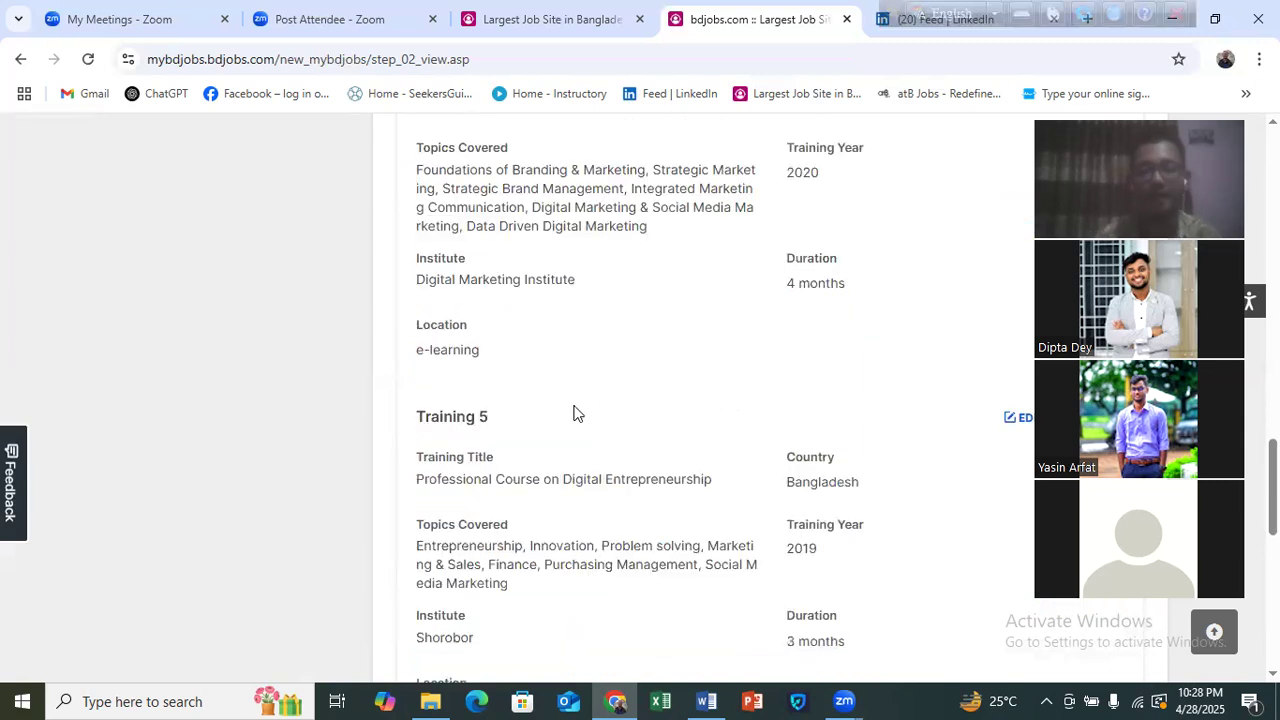
pyautogui.scroll(-1, 580, 415)
pyautogui.scroll(-2, 600, 398)
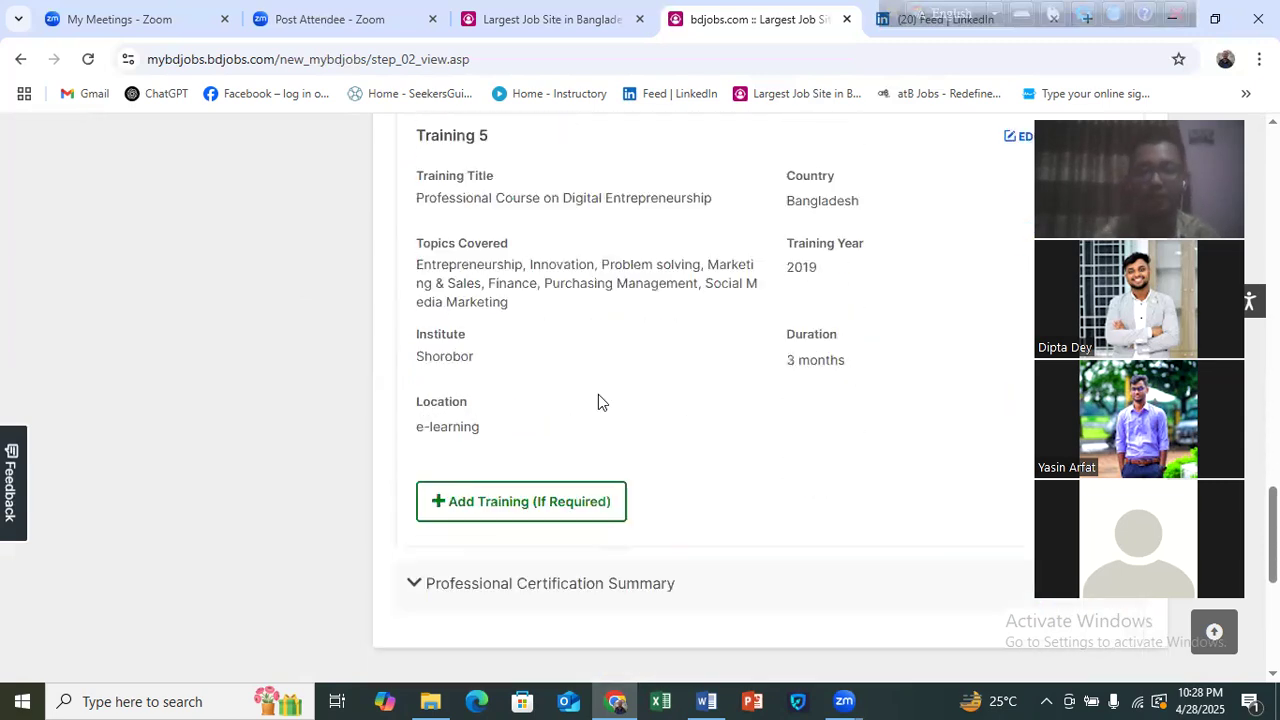
# - Expand the Professional Certification Summary and examine each certification's title, institute, location and duration
pyautogui.scroll(-1, 563, 466)
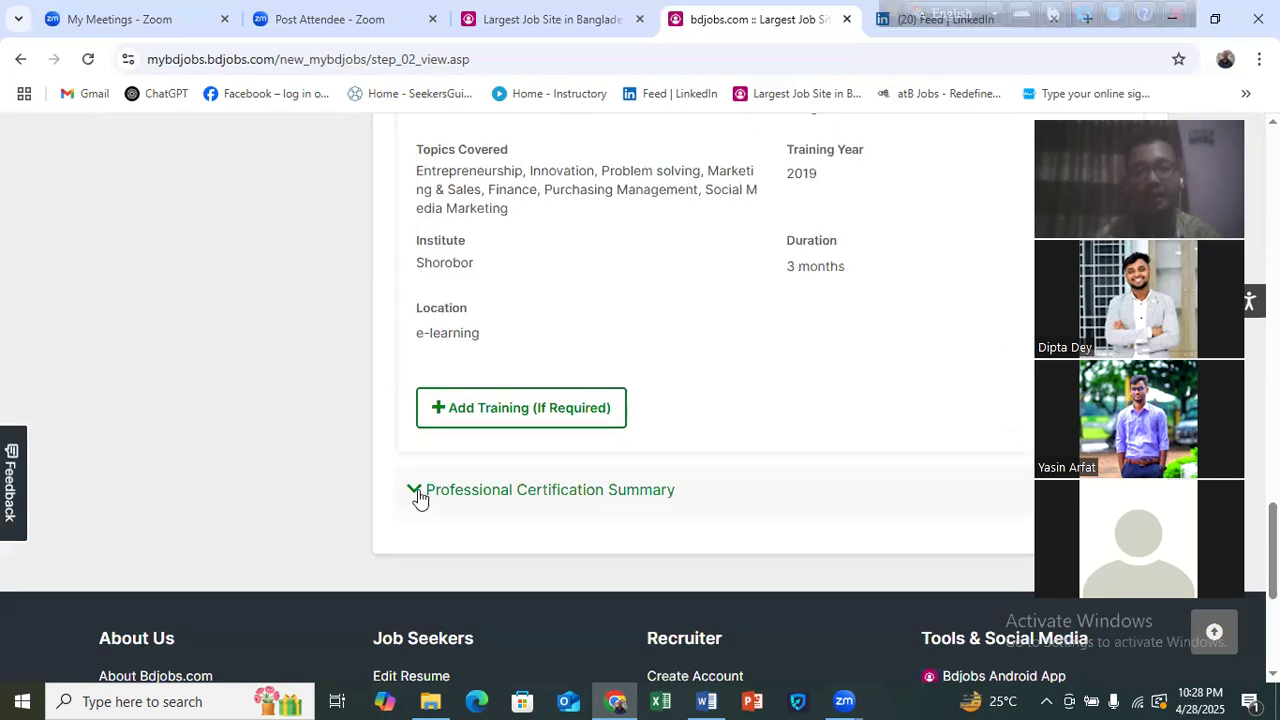
pyautogui.click(420, 498)
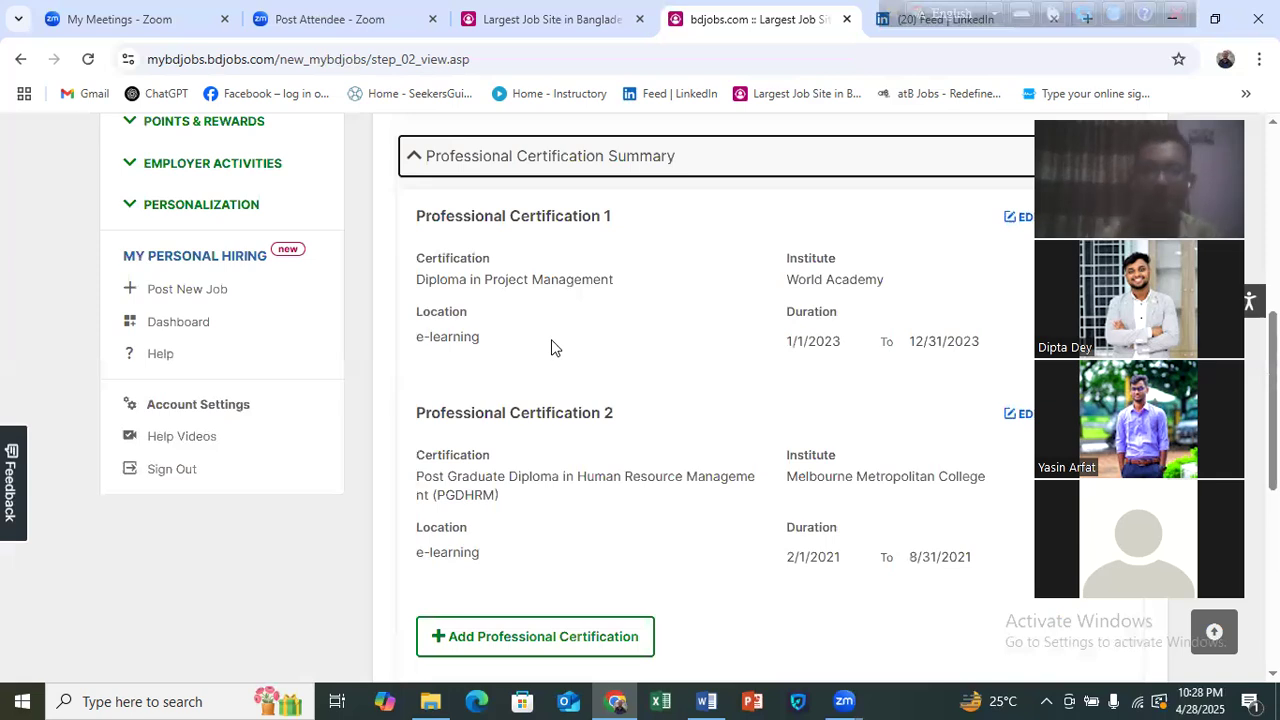
pyautogui.scroll(-3, 675, 400)
pyautogui.scroll(3, 669, 432)
# - Return to the profile's section headings and open the Employment section
pyautogui.scroll(3, 669, 434)
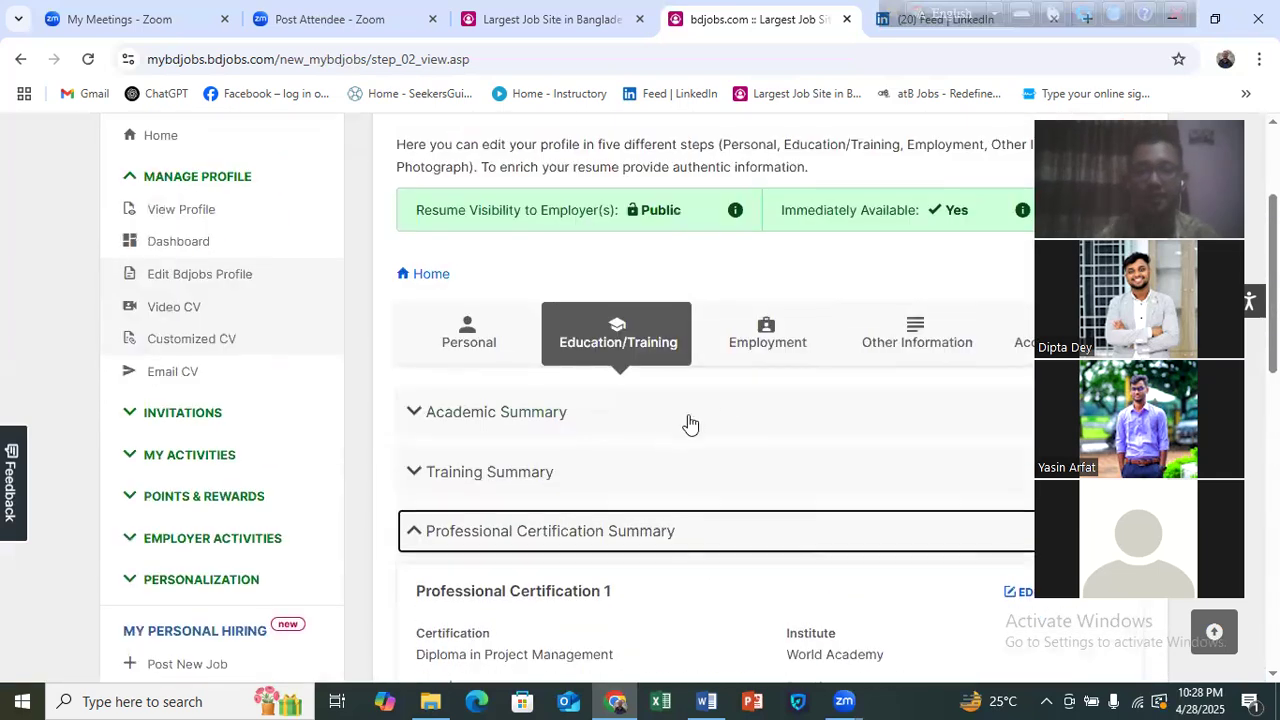
pyautogui.scroll(-1, 700, 425)
pyautogui.scroll(3, 710, 425)
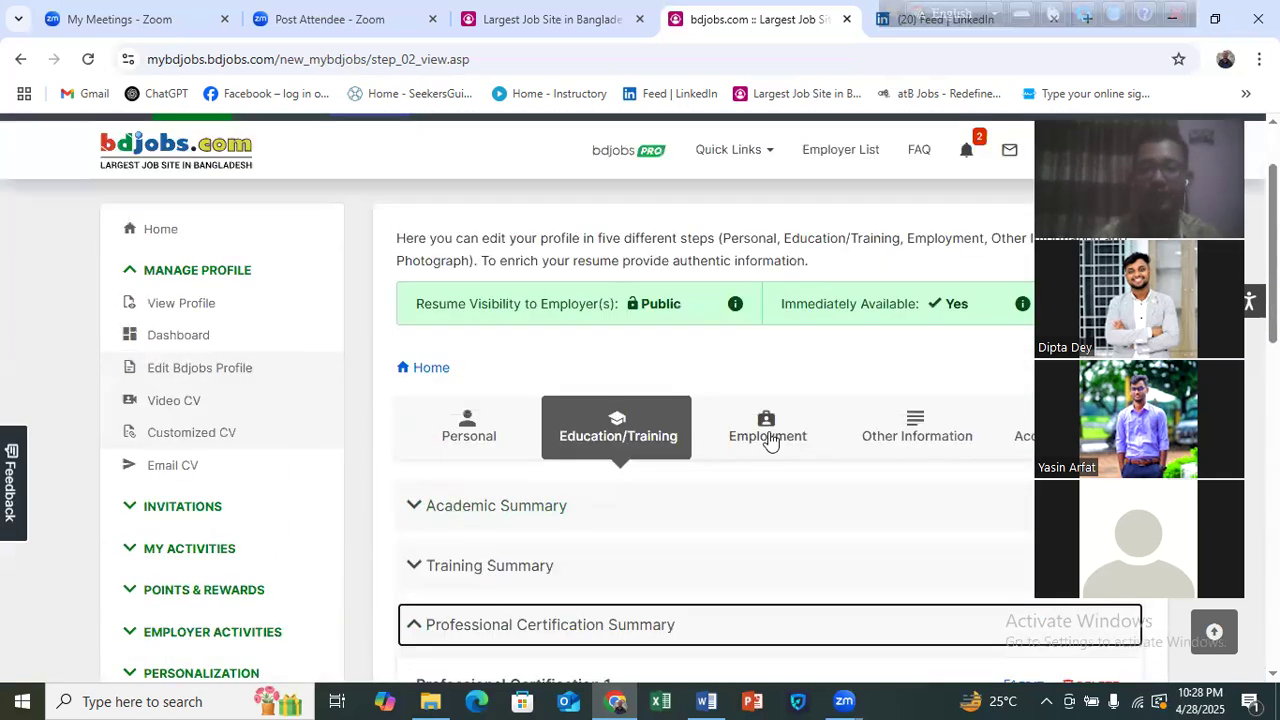
pyautogui.click(770, 440)
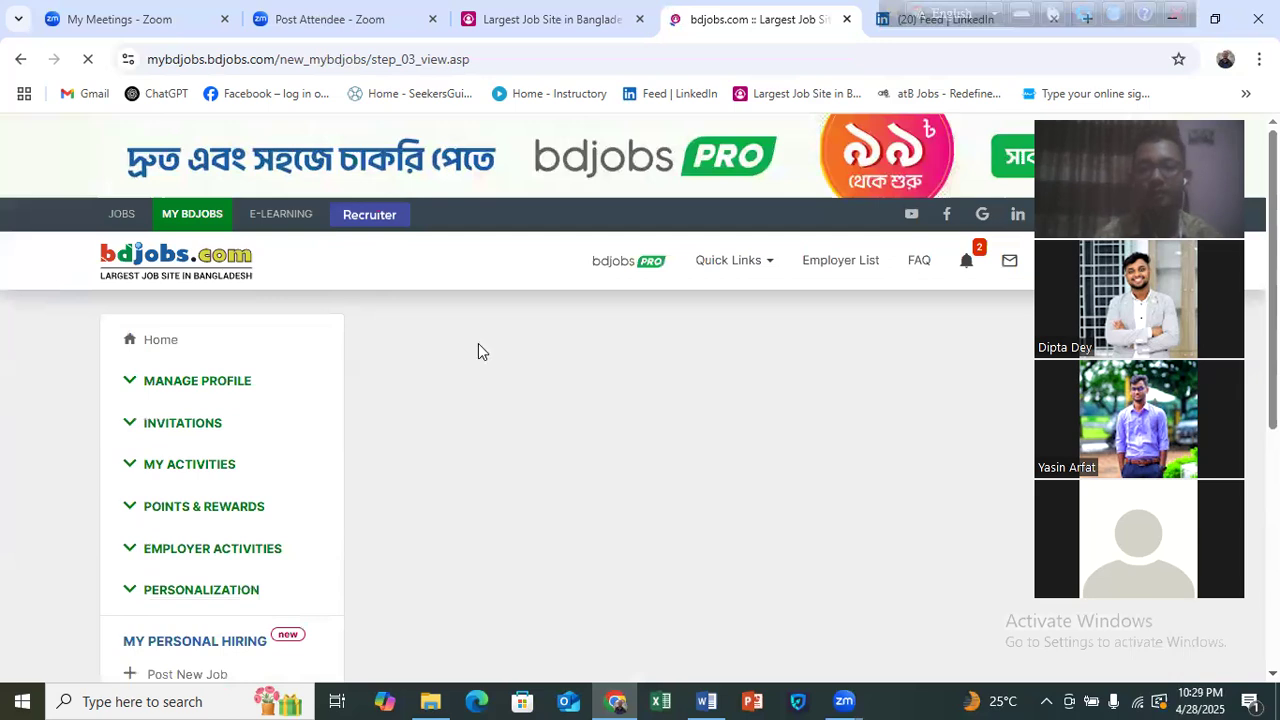
# - Examine the Employment History from Experience 1 through Experience 3, including company, designation, employment period, responsibilities and area of expertise
pyautogui.scroll(-2, 669, 399)
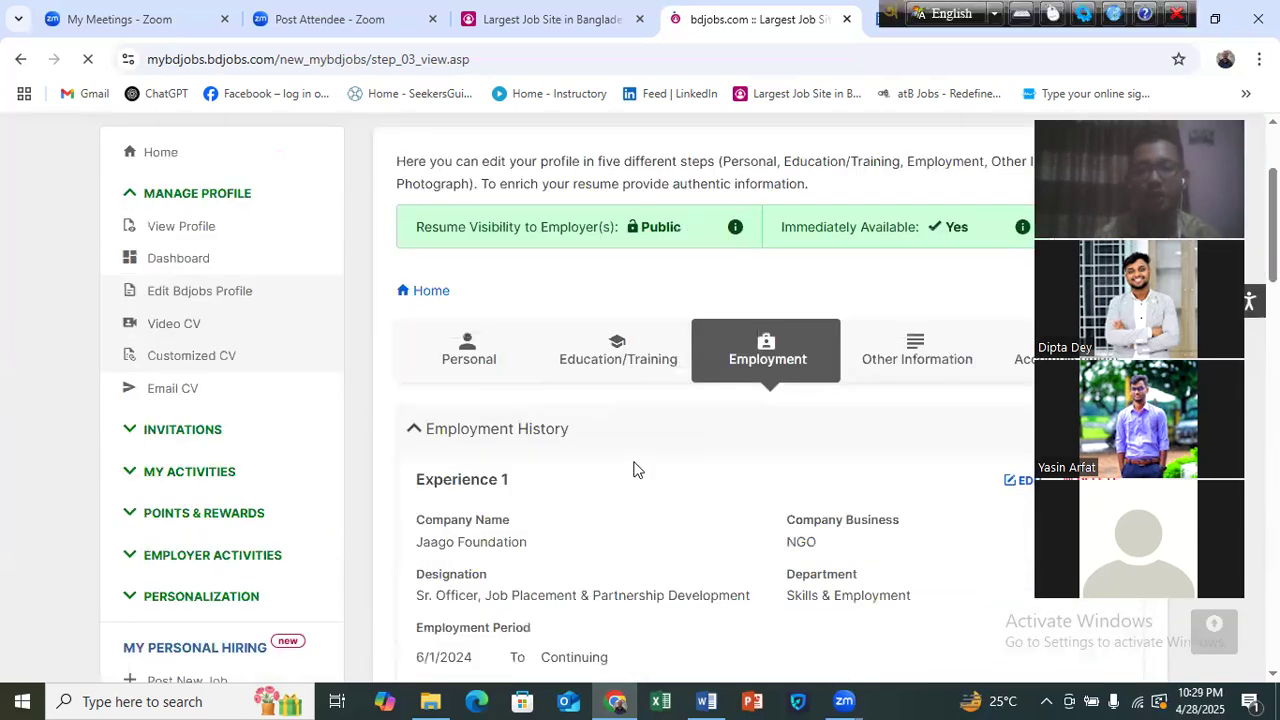
pyautogui.scroll(-2, 633, 469)
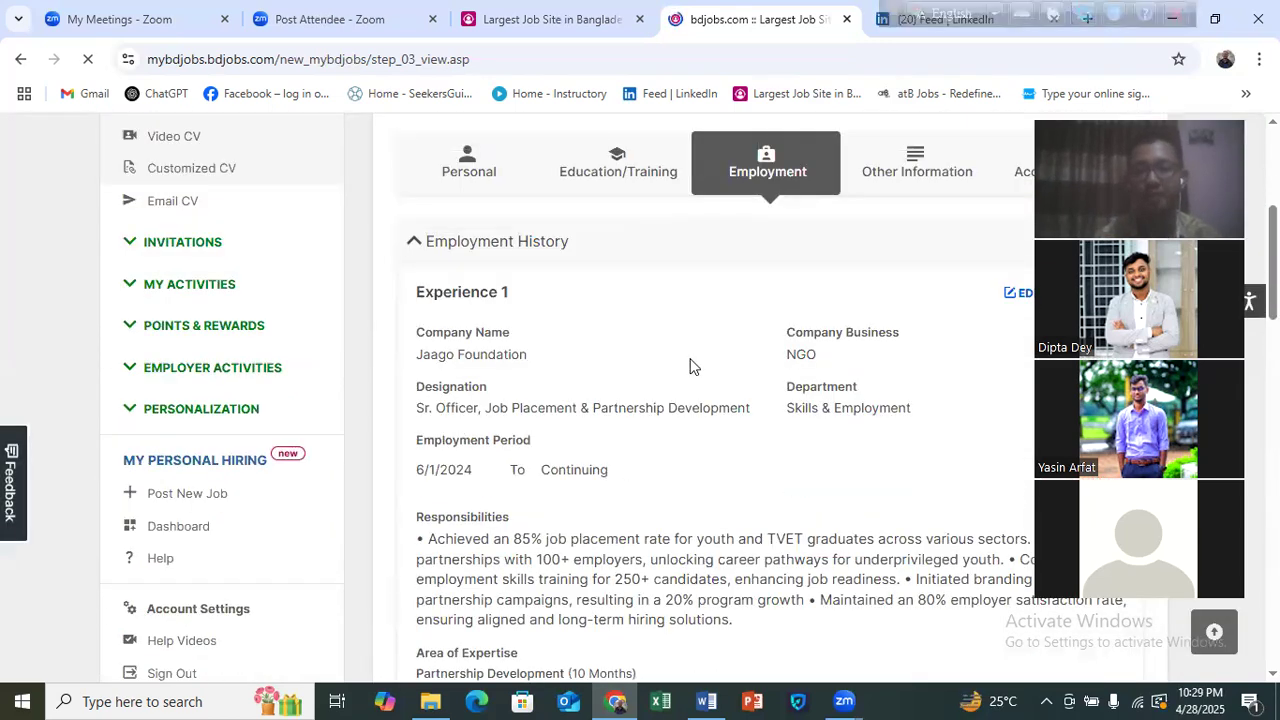
pyautogui.scroll(-1, 669, 335)
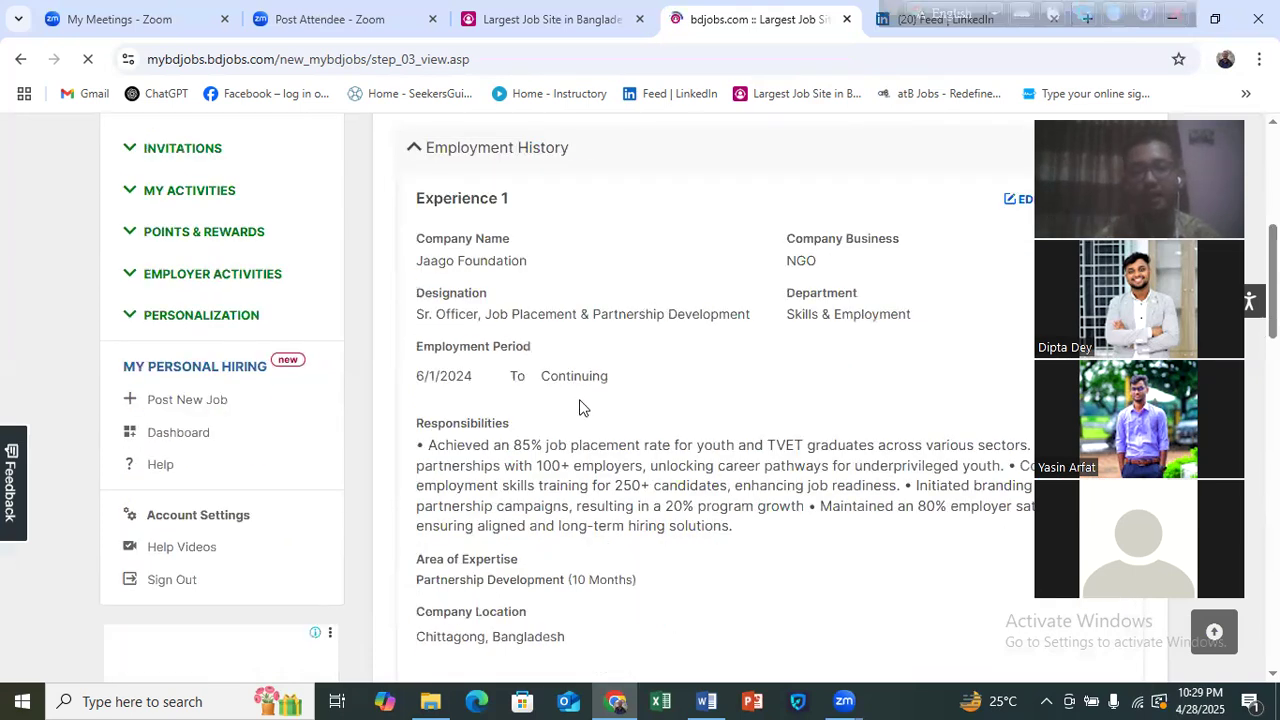
pyautogui.scroll(-1, 579, 407)
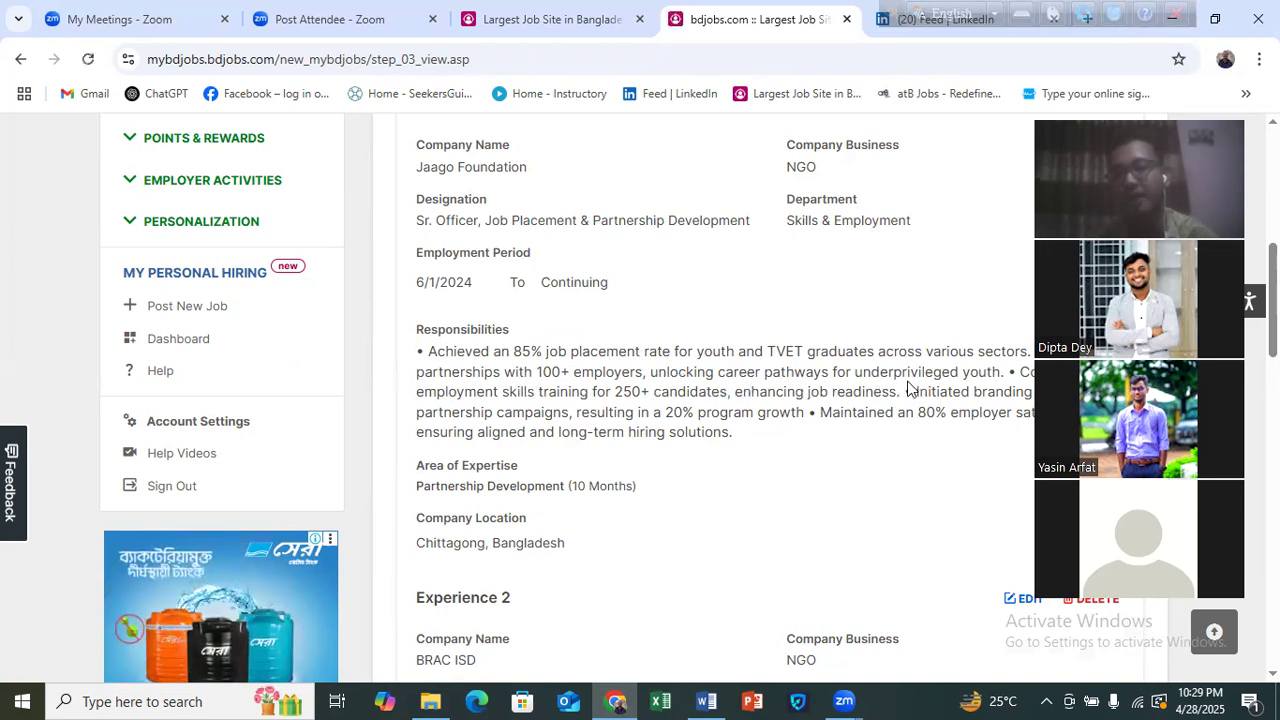
pyautogui.scroll(-1, 583, 356)
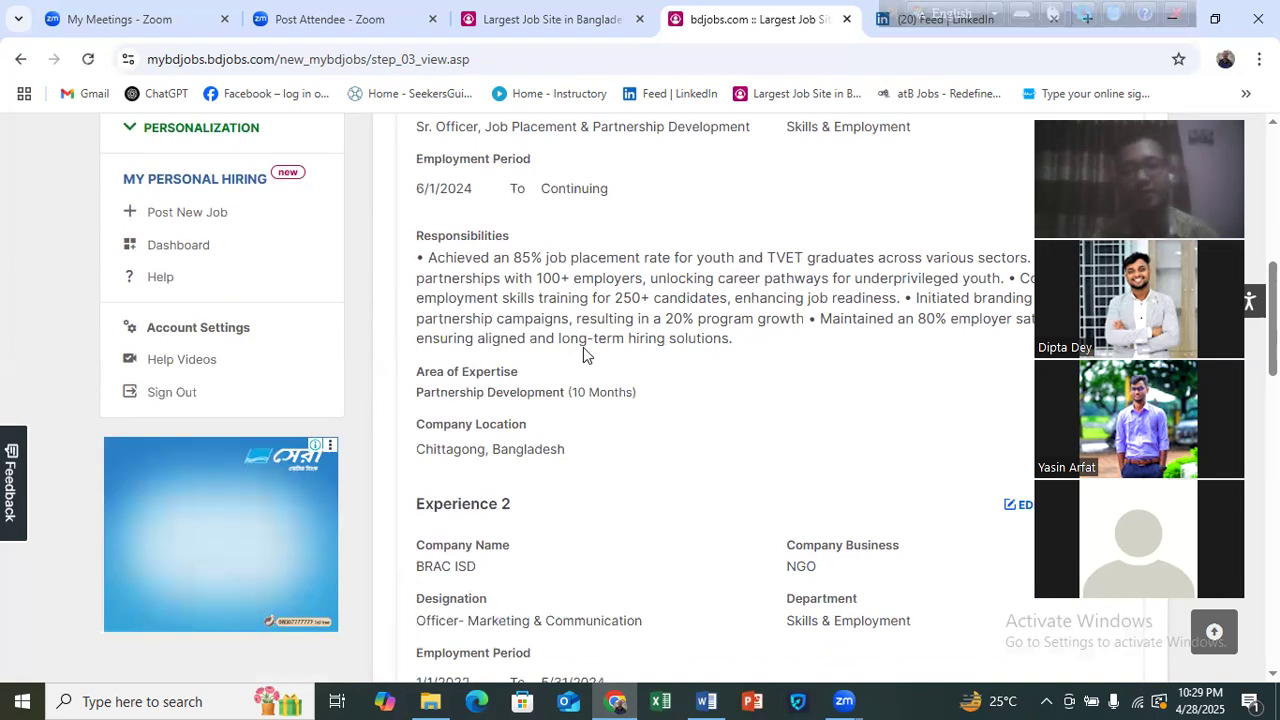
pyautogui.scroll(-2, 583, 356)
pyautogui.scroll(1, 580, 357)
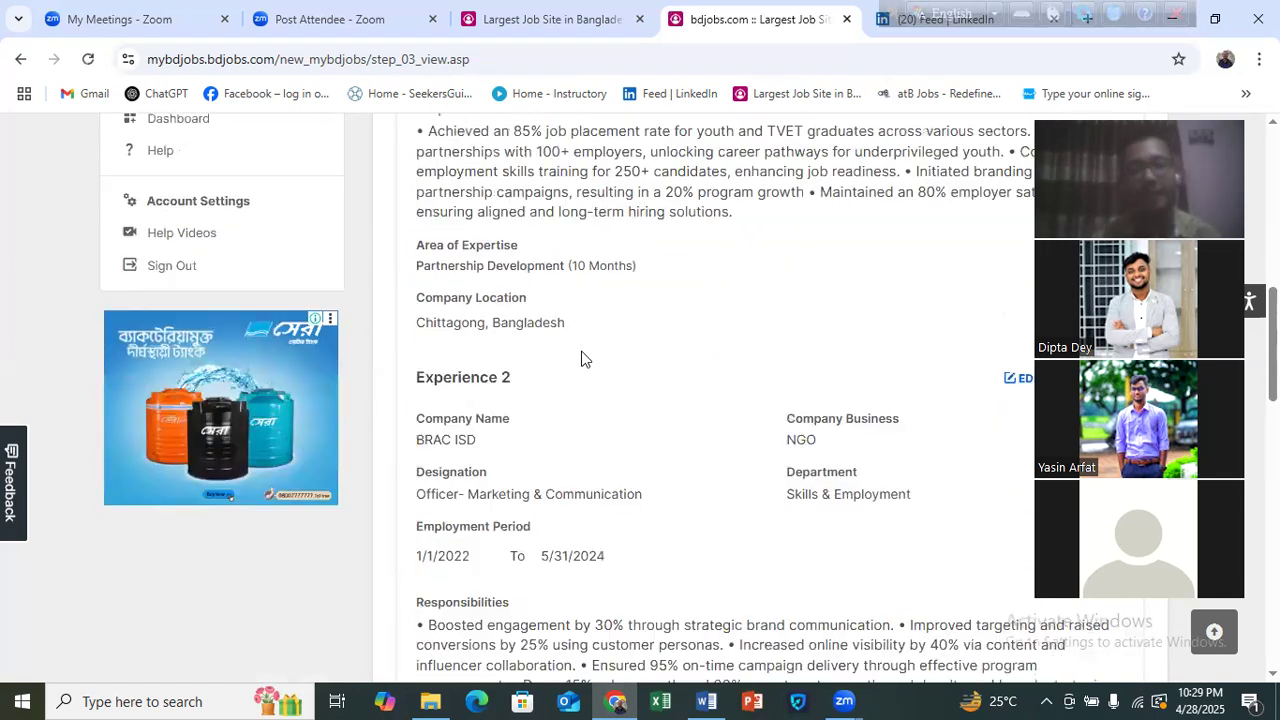
pyautogui.scroll(-4, 577, 357)
pyautogui.scroll(-3, 530, 400)
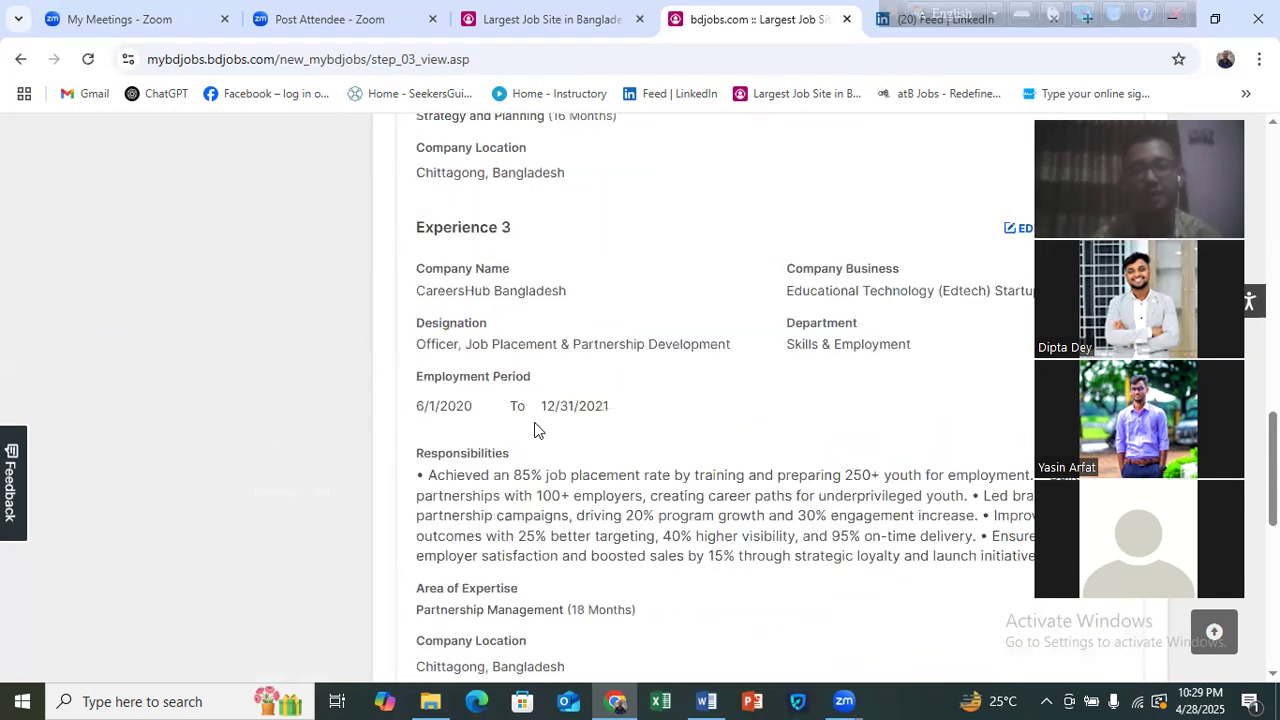
pyautogui.scroll(-3, 536, 435)
# - Go back up past the employment entries to the section headings and open the Other Information section
pyautogui.scroll(9, 537, 437)
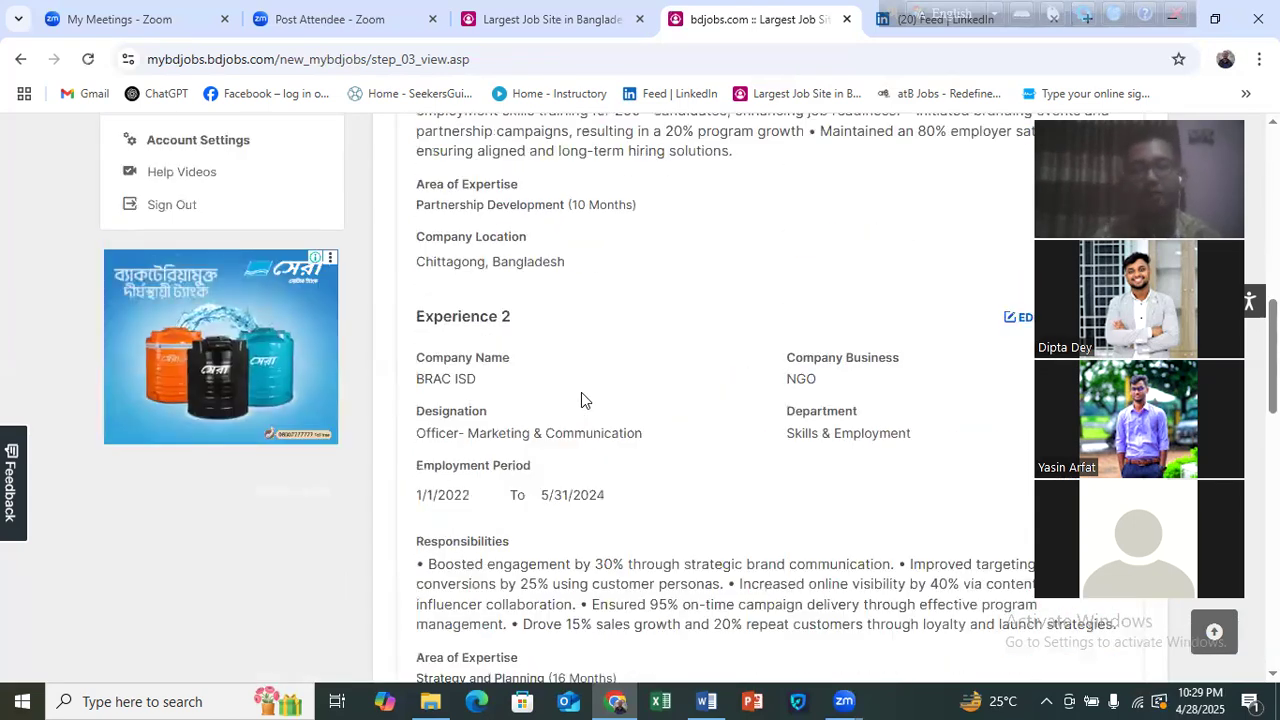
pyautogui.scroll(3, 581, 399)
pyautogui.scroll(2, 578, 392)
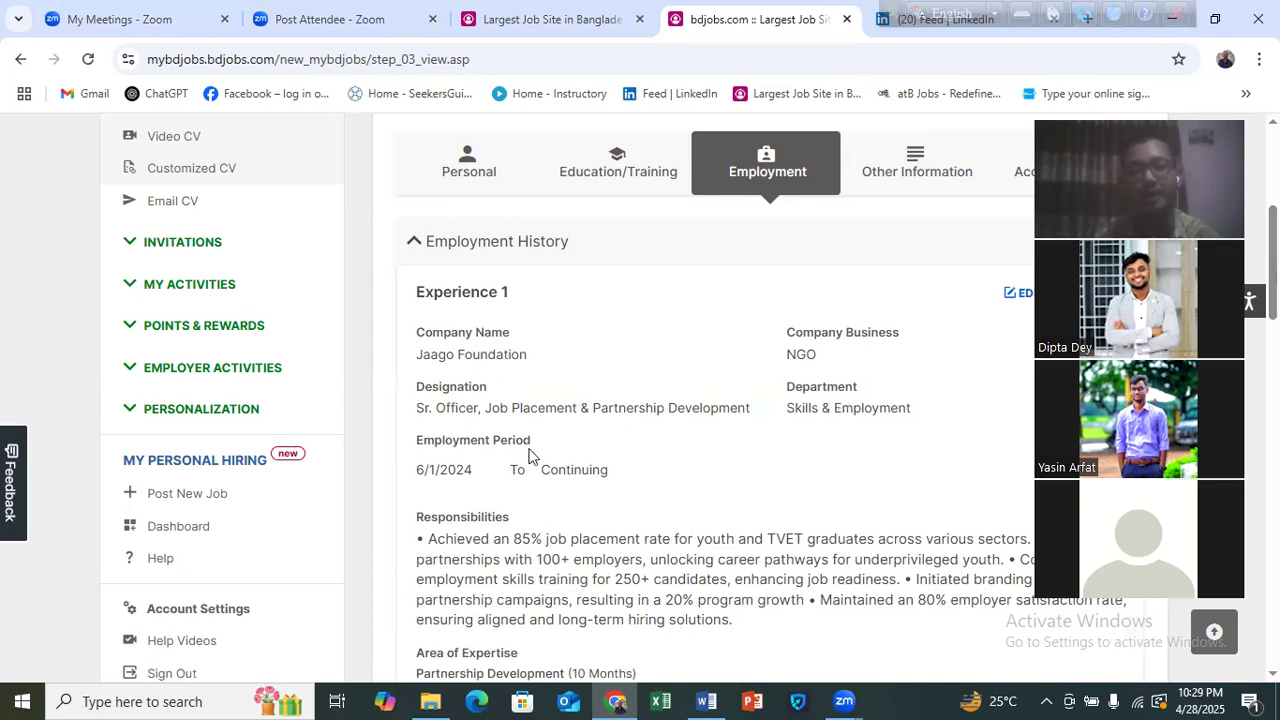
pyautogui.scroll(-2, 586, 443)
pyautogui.scroll(5, 583, 443)
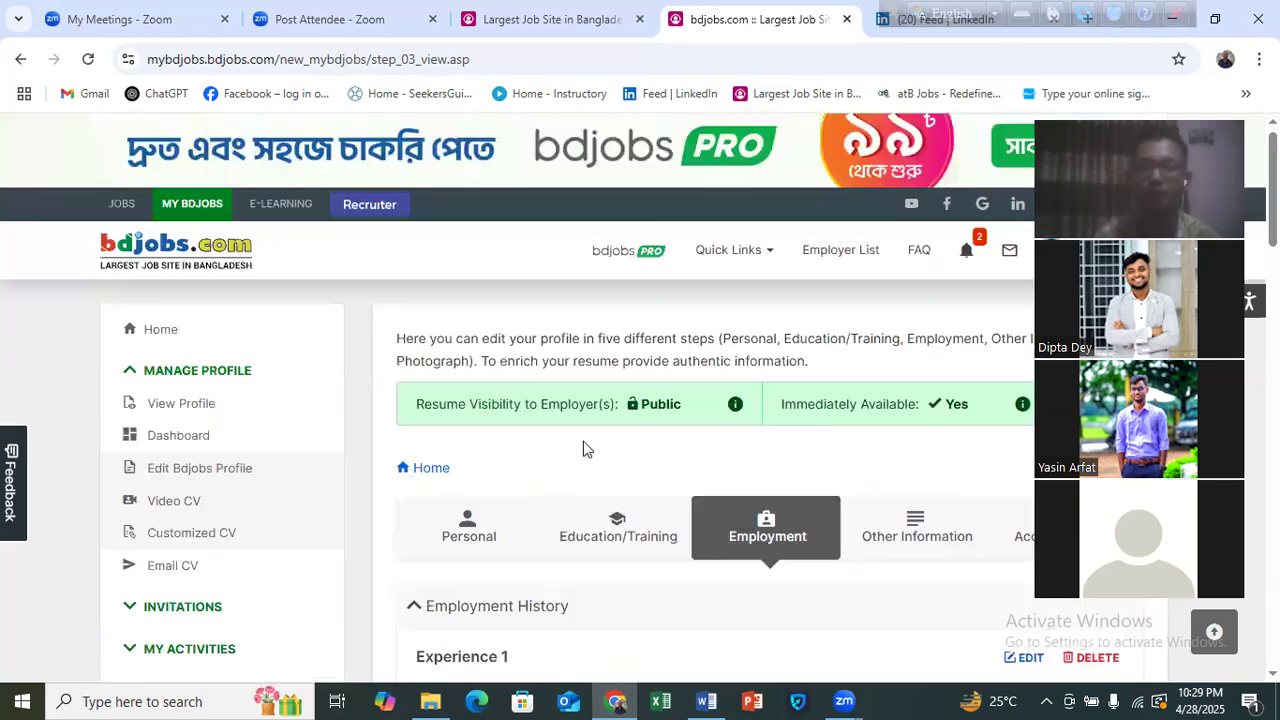
pyautogui.scroll(-1, 795, 443)
pyautogui.scroll(-1, 880, 445)
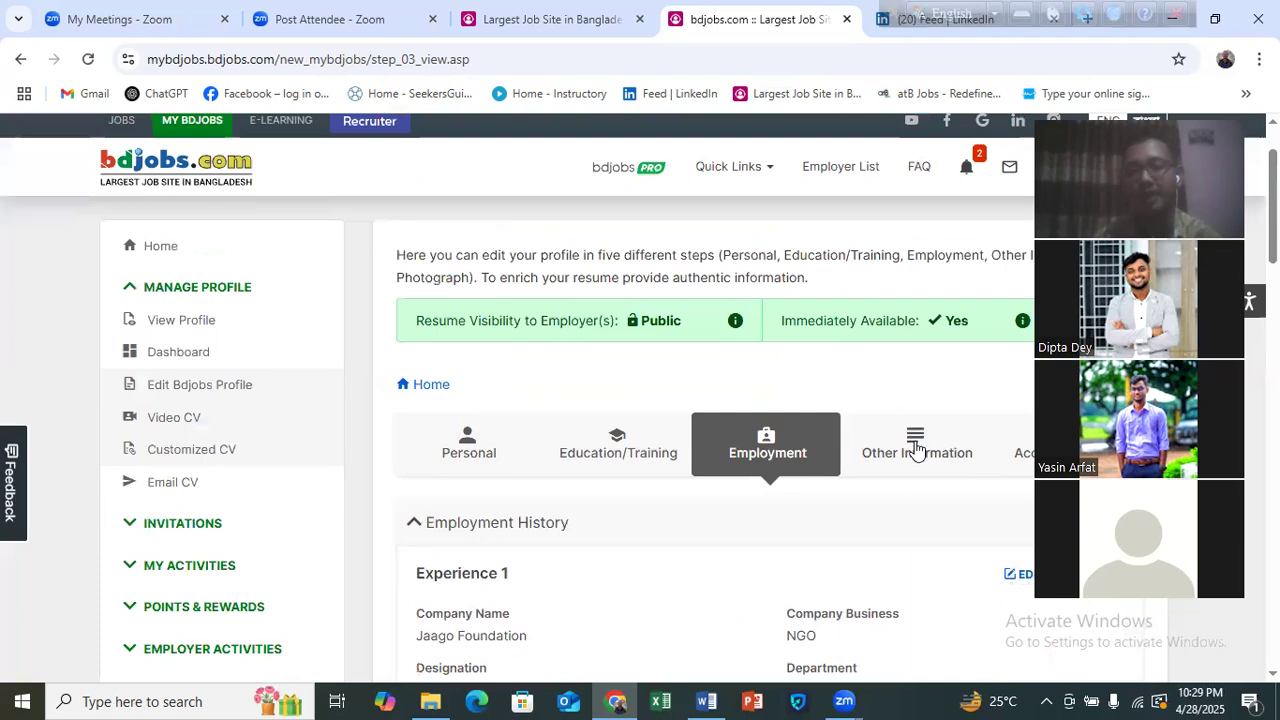
pyautogui.click(916, 451)
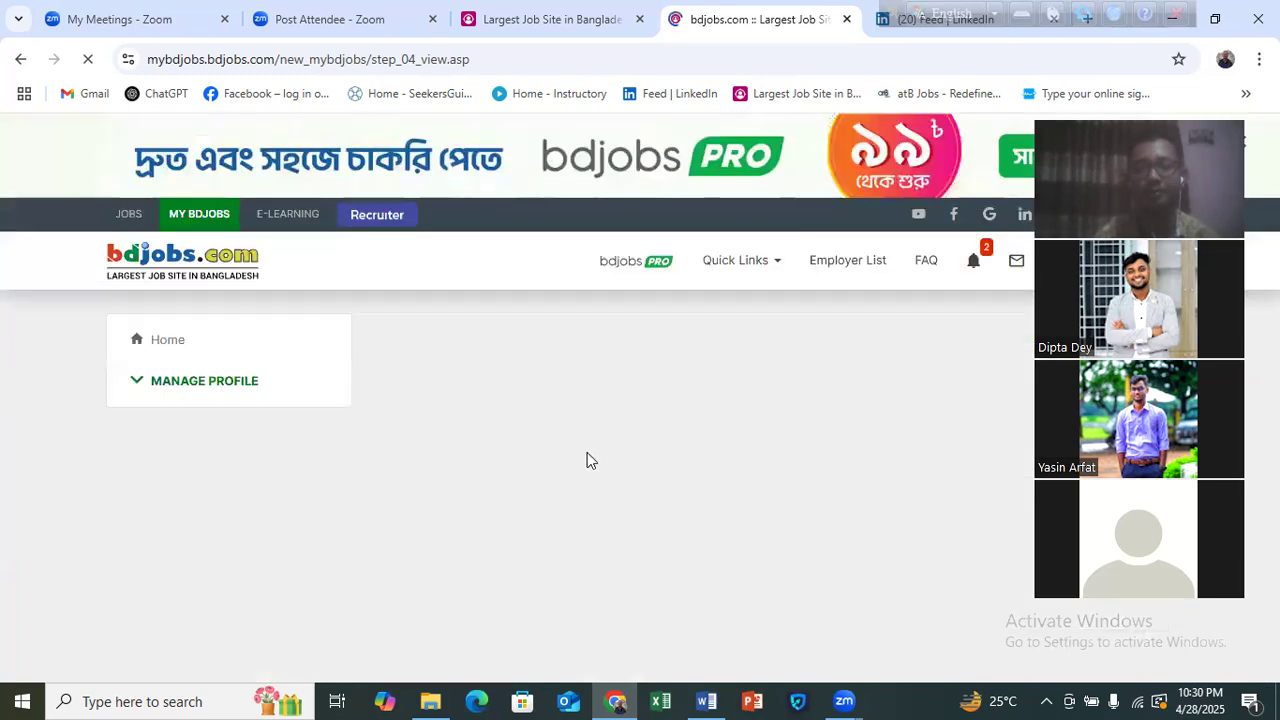
# - Skim the Skill list from Skill - 1 down to the option for adding a skill, and return to its start
pyautogui.scroll(-7, 585, 454)
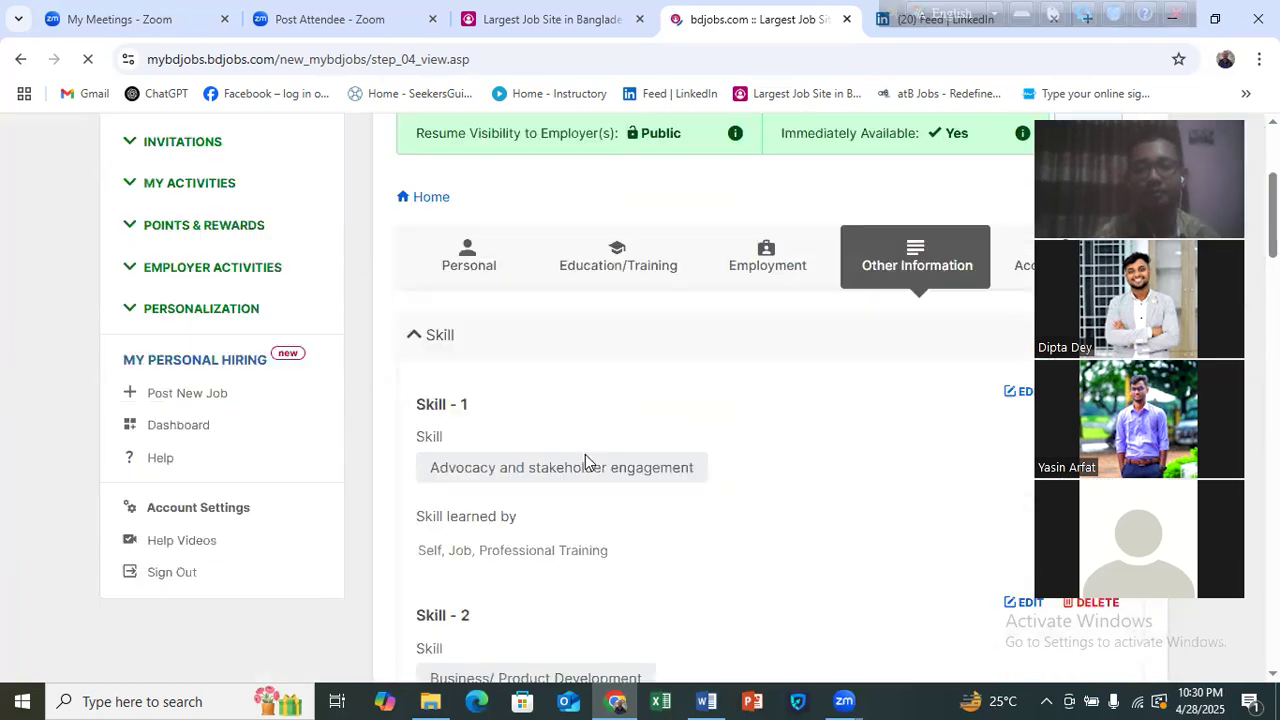
pyautogui.scroll(3, 583, 456)
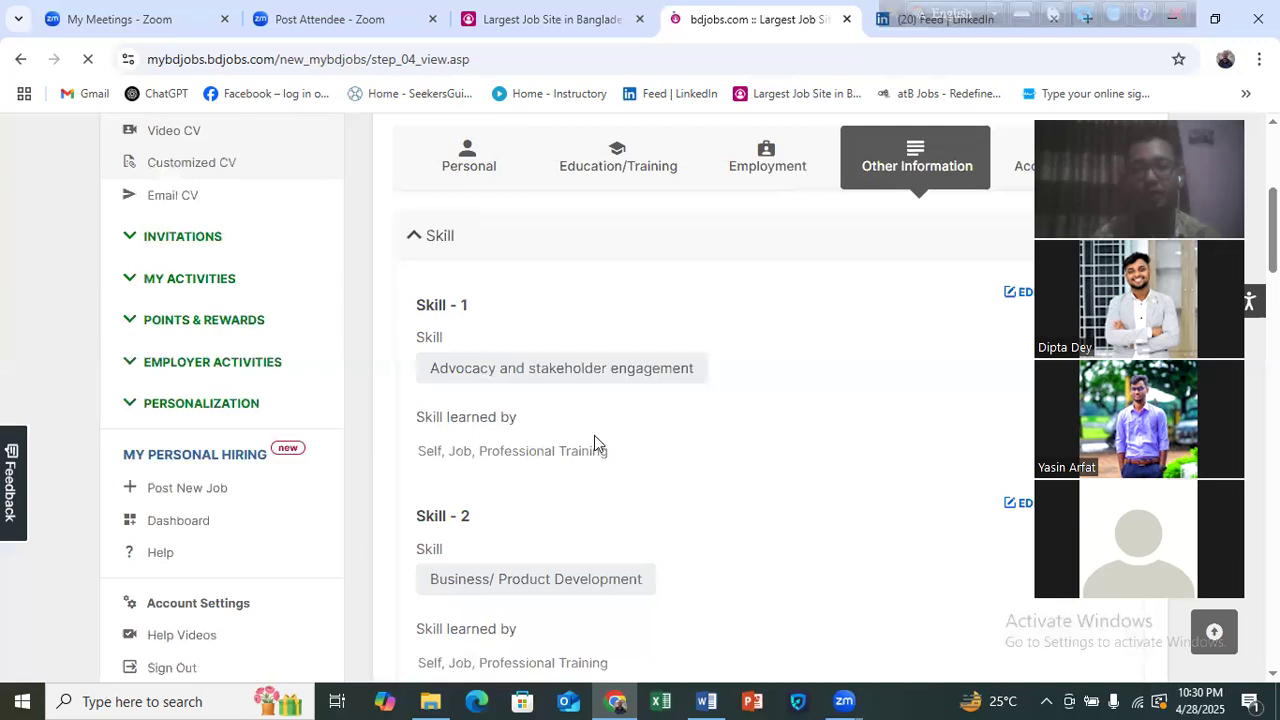
pyautogui.scroll(-14, 594, 441)
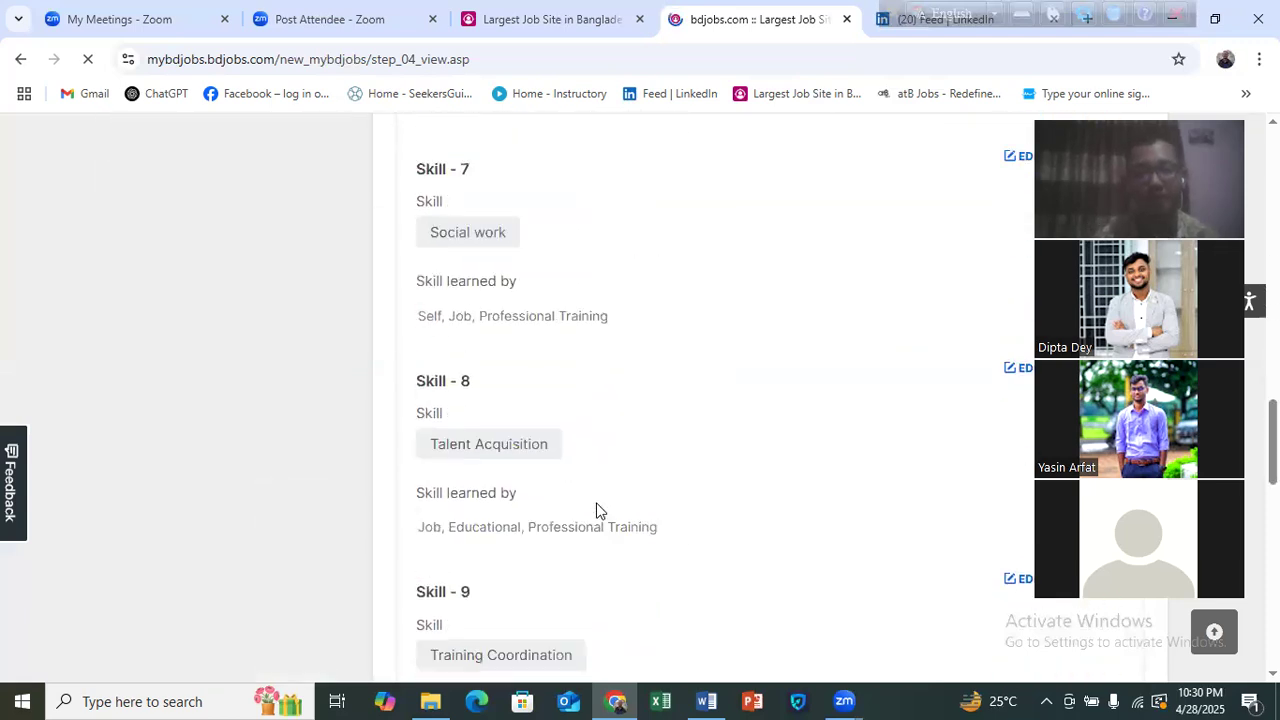
pyautogui.scroll(-4, 597, 511)
pyautogui.scroll(2, 597, 511)
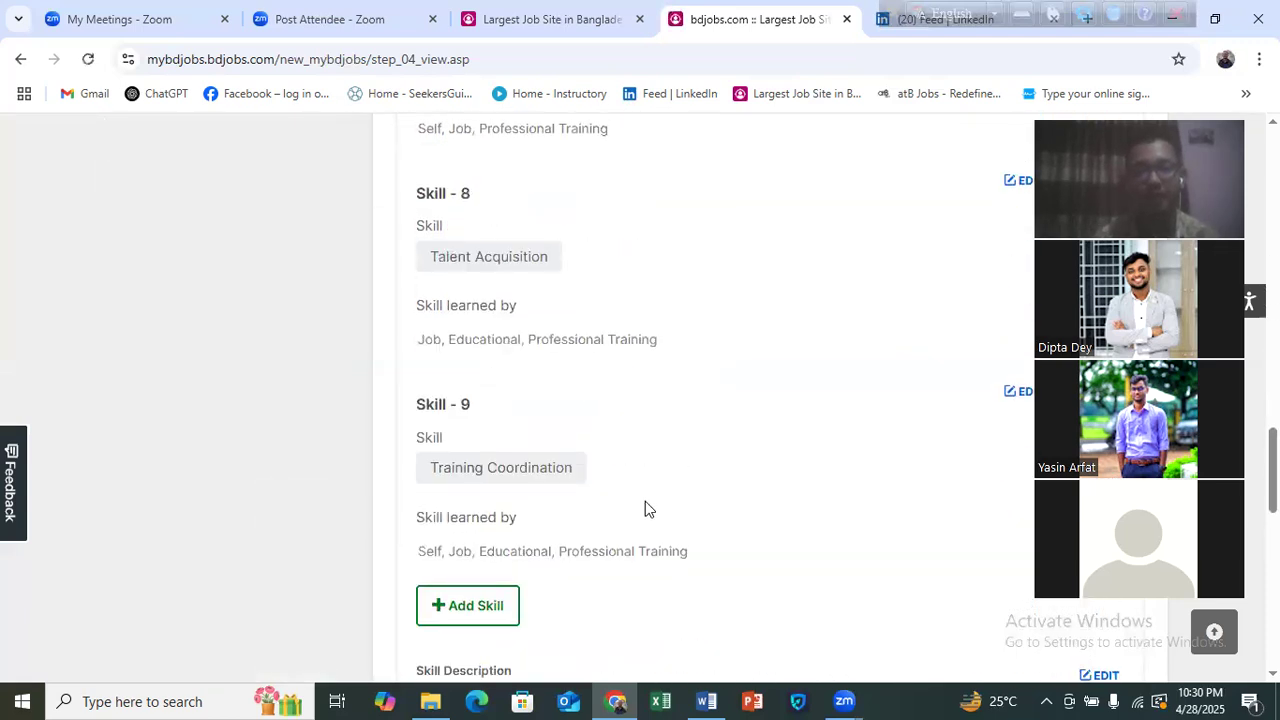
pyautogui.scroll(15, 628, 507)
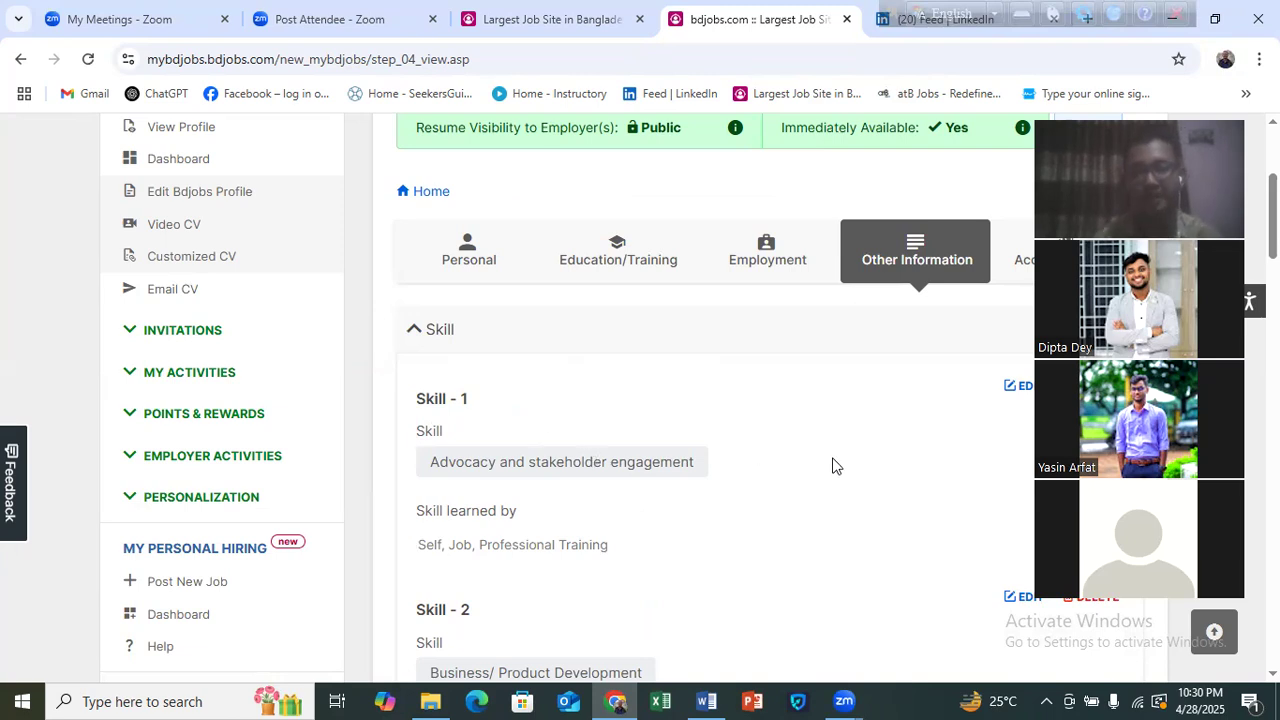
# - Examine each skill entry from Advocacy and stakeholder engagement down to Training Coordination, including how each skill was learned
pyautogui.scroll(-2, 744, 481)
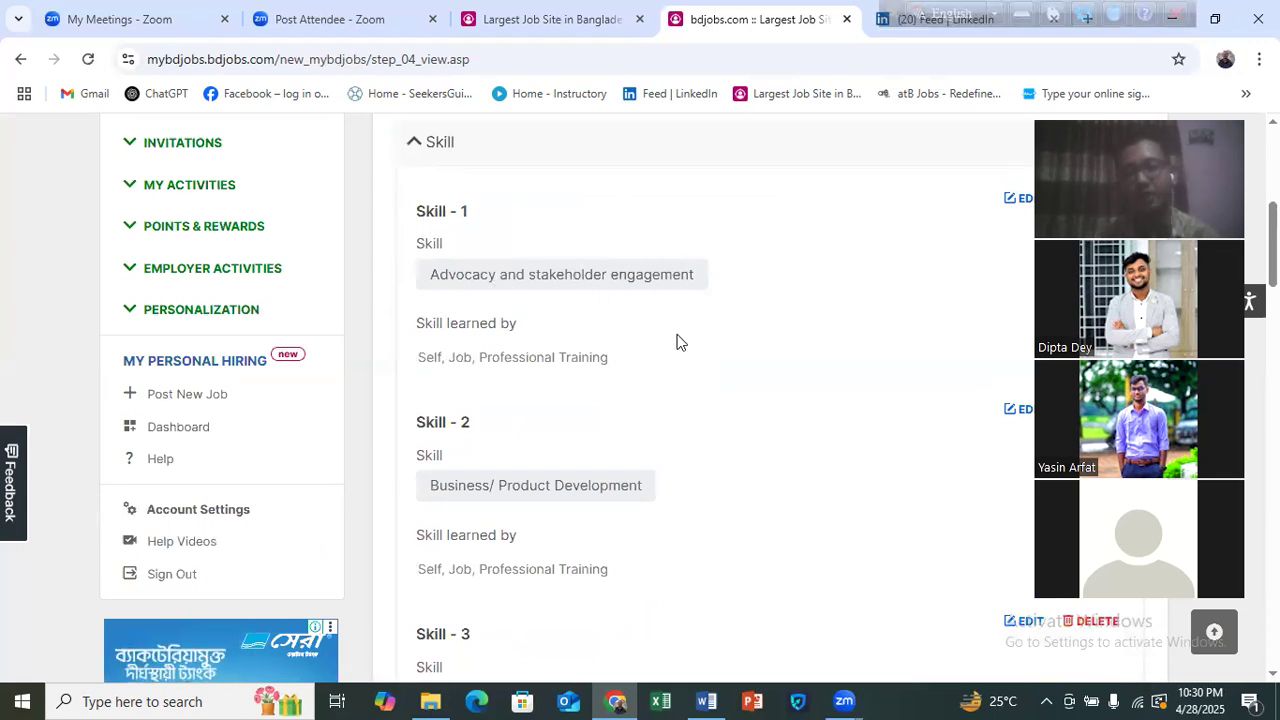
pyautogui.scroll(-1, 600, 355)
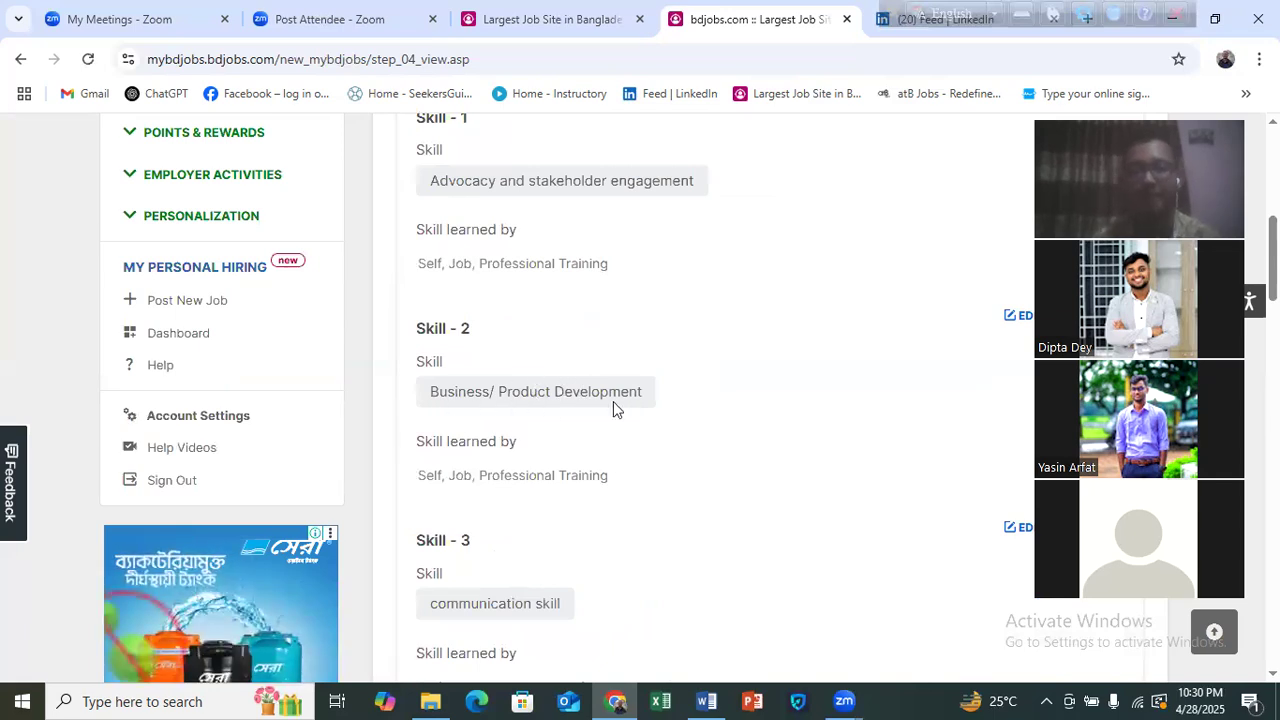
pyautogui.scroll(-2, 600, 410)
pyautogui.scroll(-2, 590, 450)
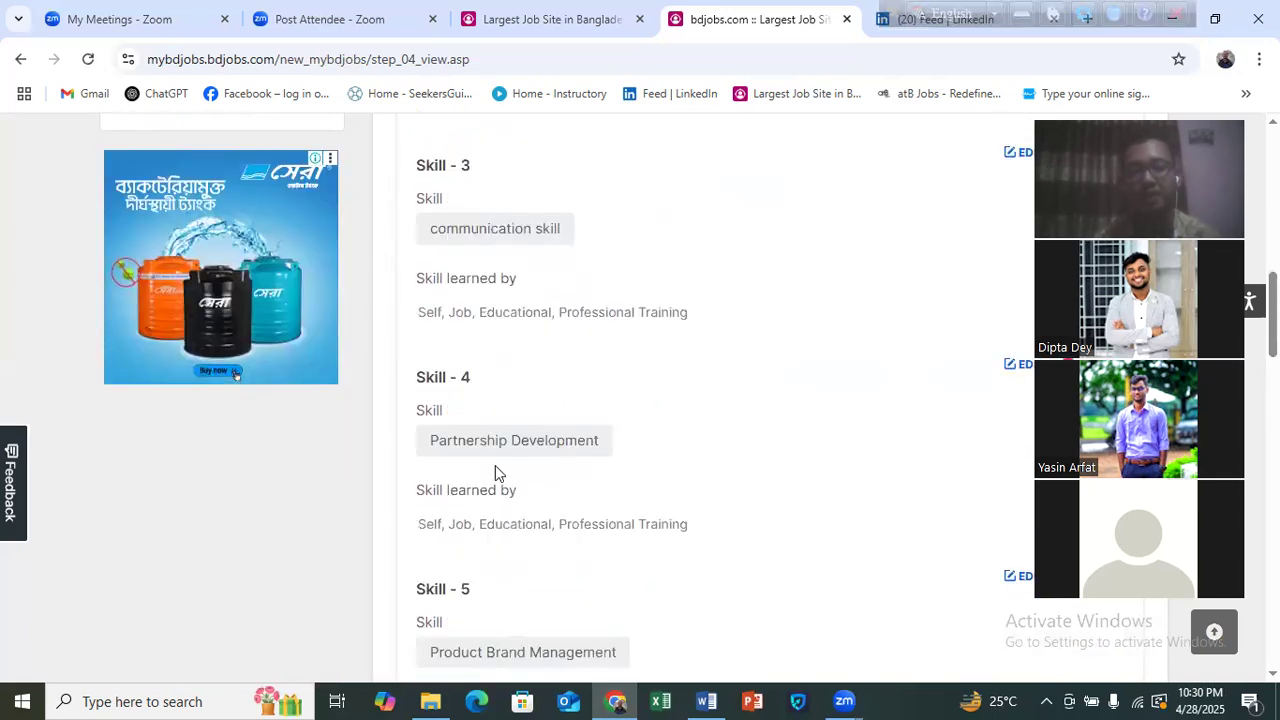
pyautogui.scroll(-2, 540, 500)
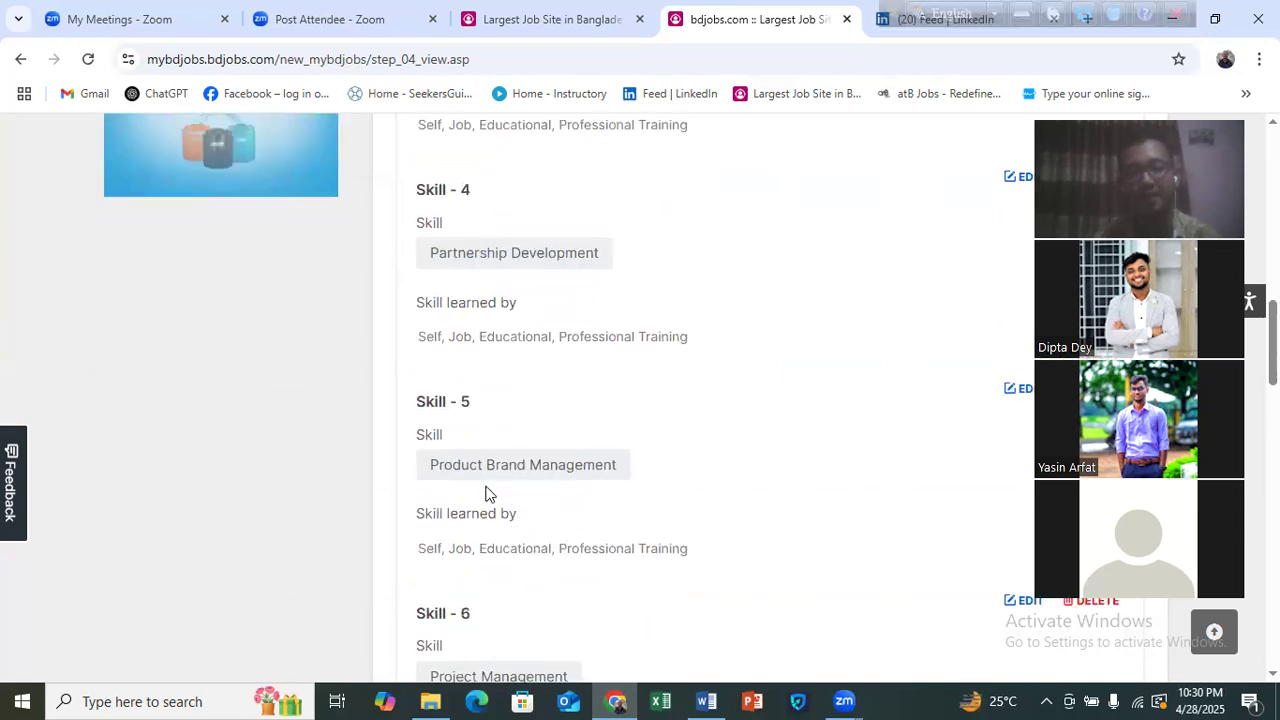
pyautogui.scroll(-1, 551, 460)
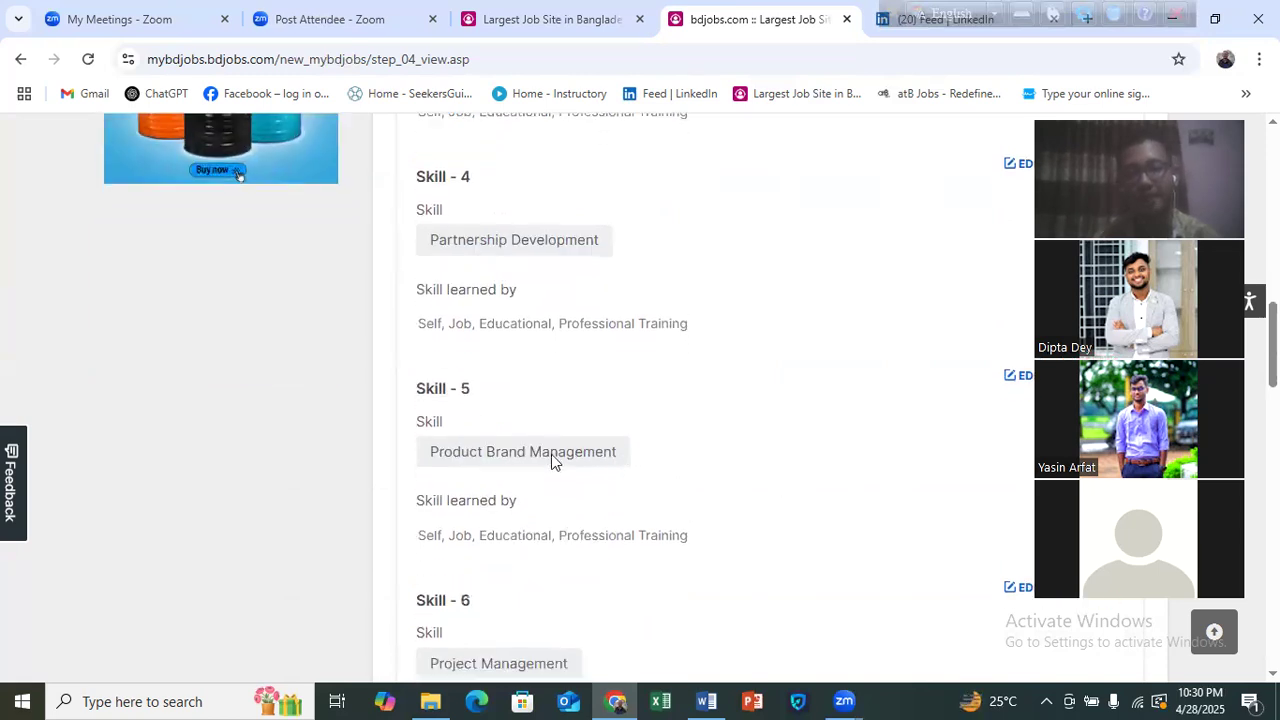
pyautogui.scroll(-4, 551, 454)
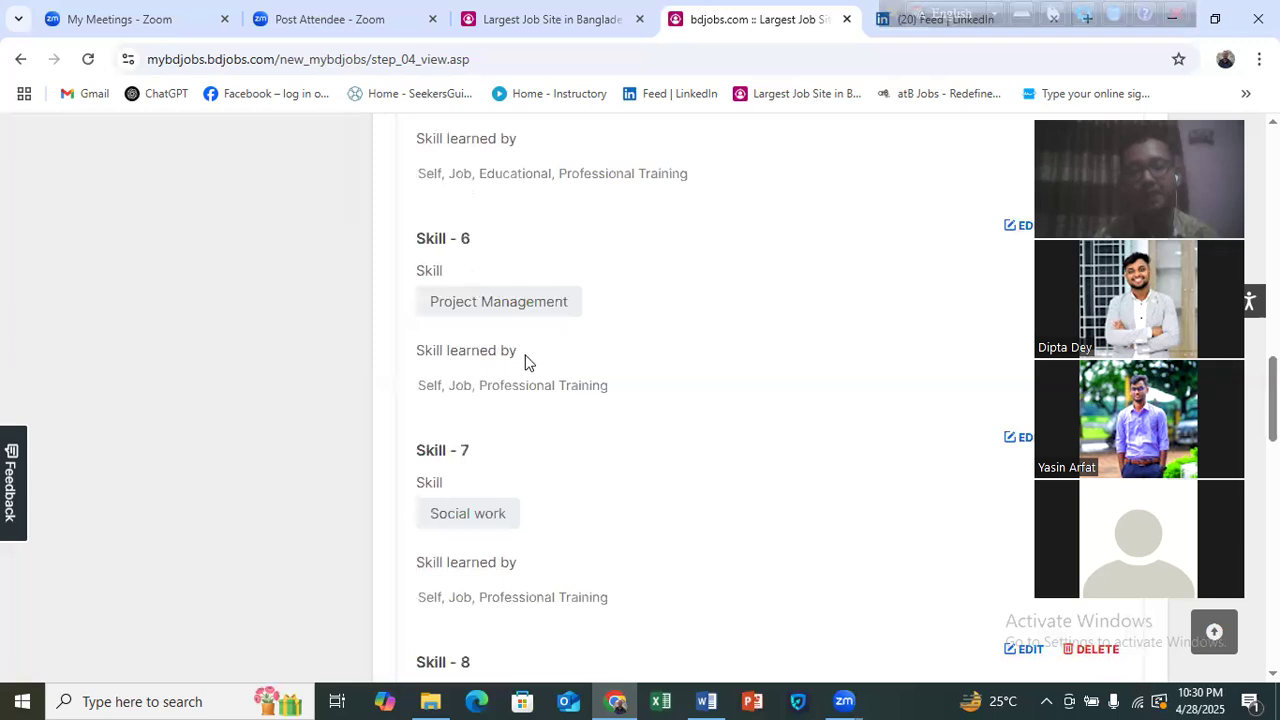
pyautogui.scroll(-2, 495, 360)
pyautogui.scroll(-2, 613, 368)
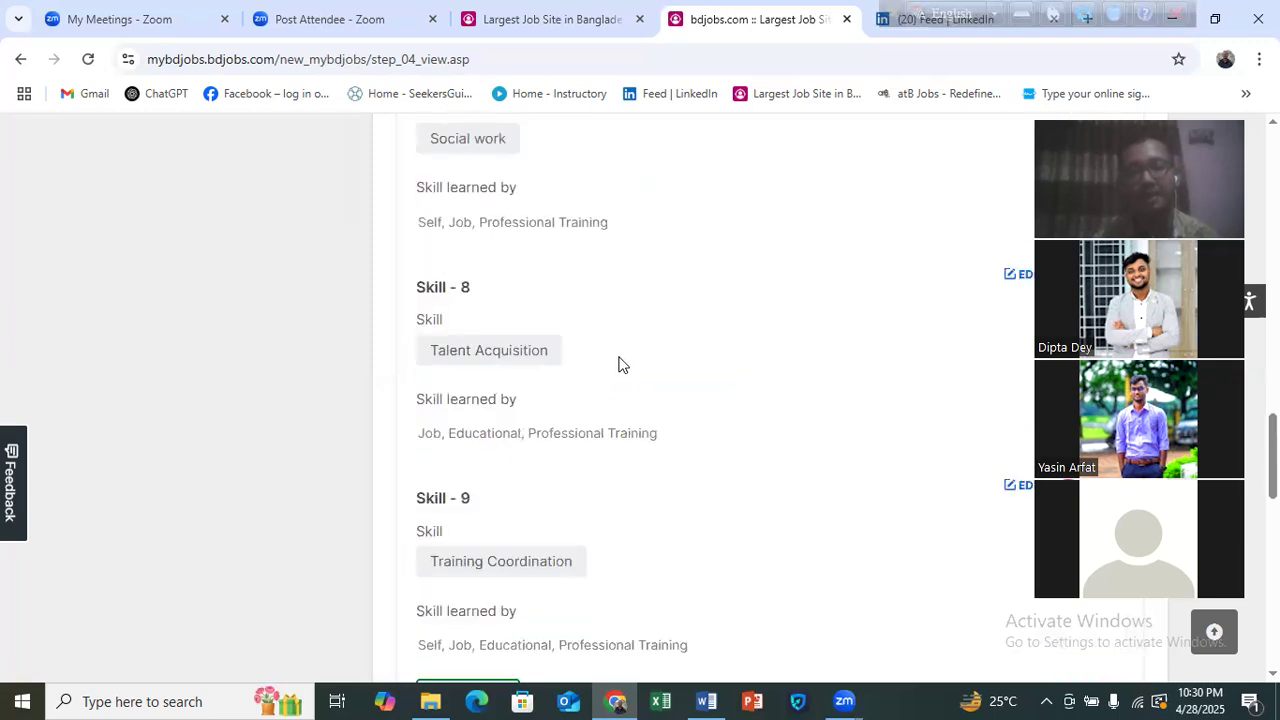
pyautogui.scroll(-2, 540, 375)
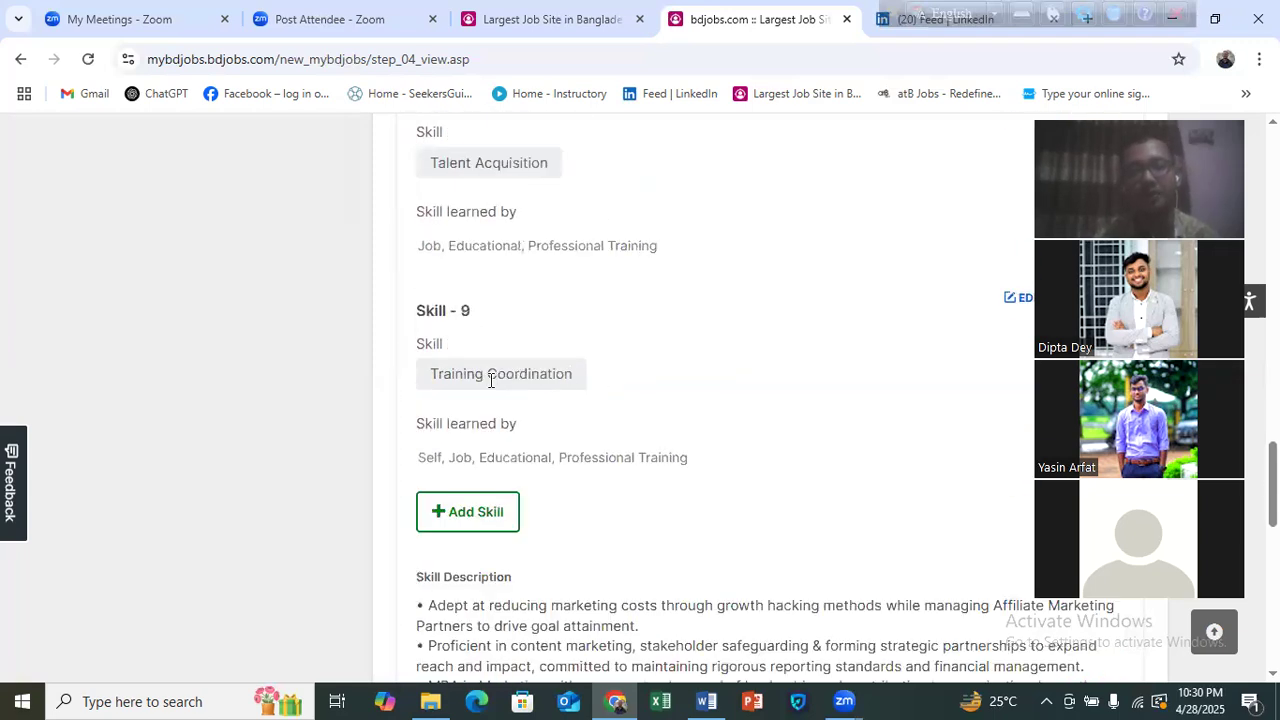
# - Review the earlier skill entries again, including Business/ Product Development, communication skill and Partnership Development
pyautogui.scroll(13, 551, 394)
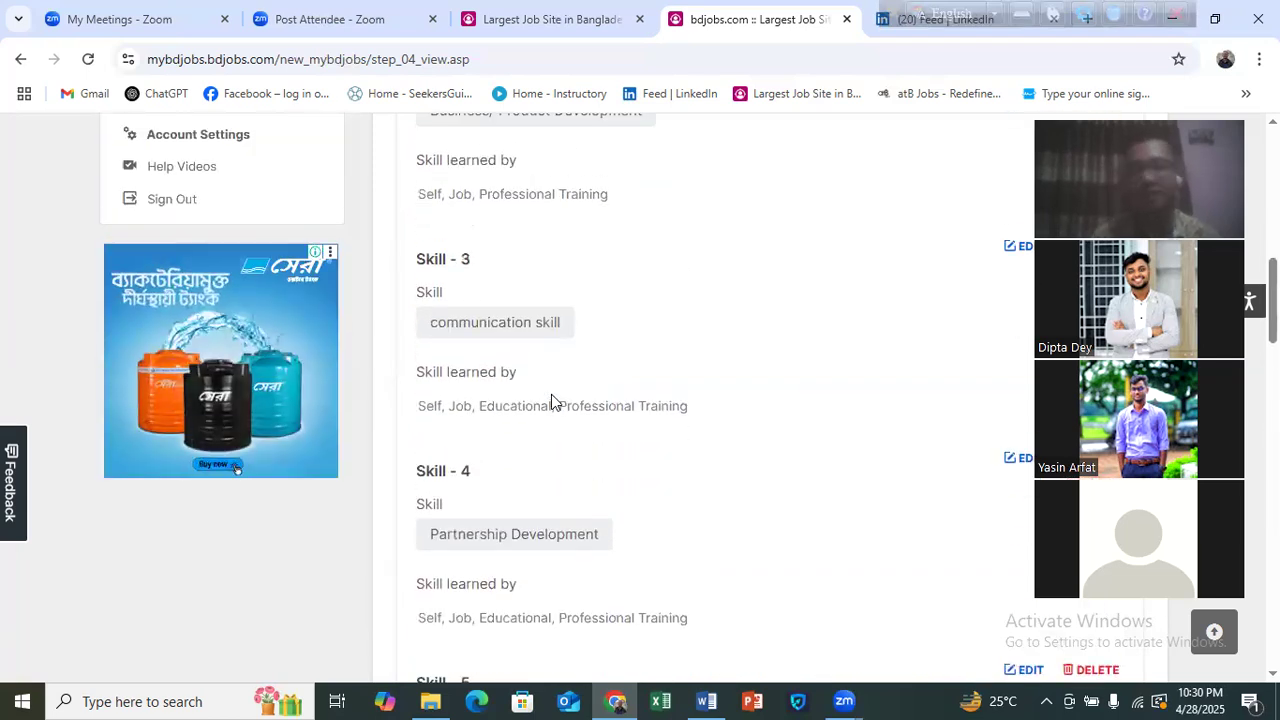
pyautogui.scroll(7, 551, 400)
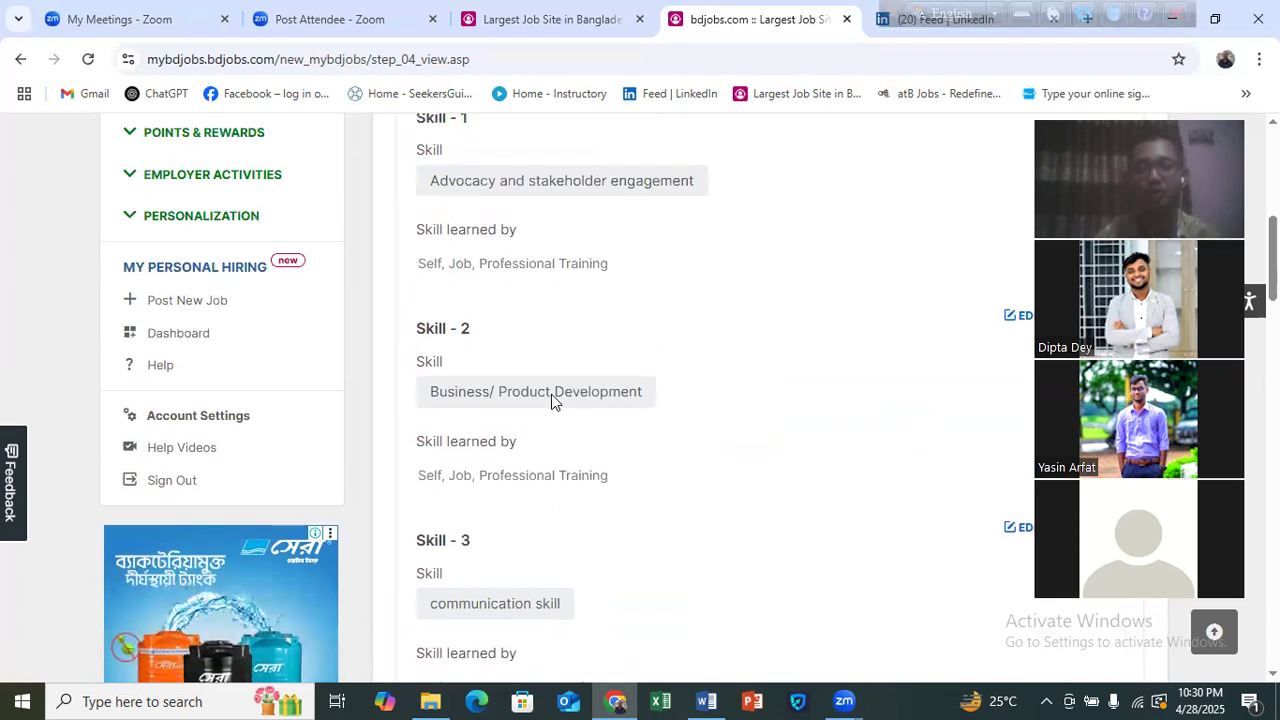
pyautogui.scroll(-8, 557, 410)
pyautogui.scroll(7, 577, 417)
pyautogui.scroll(-3, 580, 414)
pyautogui.scroll(2, 563, 420)
# - Examine the Skill Description and Extracurricular Activities texts below the skill list
pyautogui.scroll(-6, 562, 421)
pyautogui.scroll(-12, 562, 421)
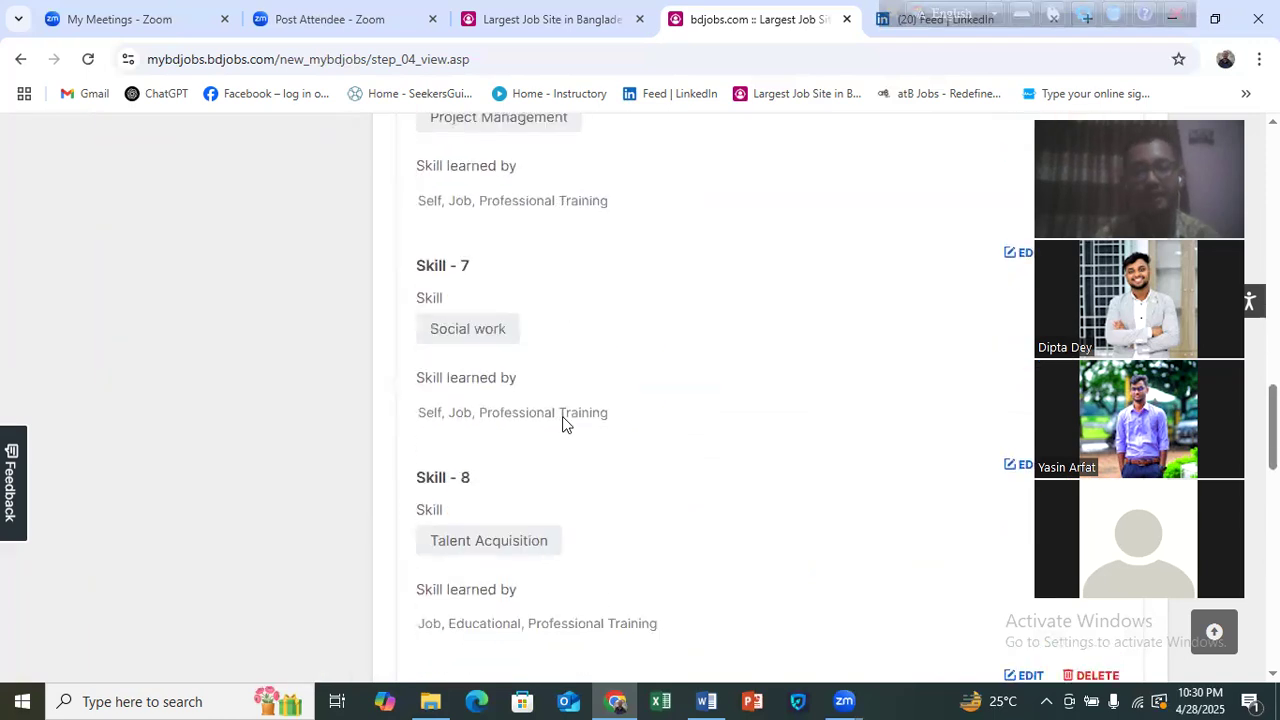
pyautogui.scroll(-3, 555, 427)
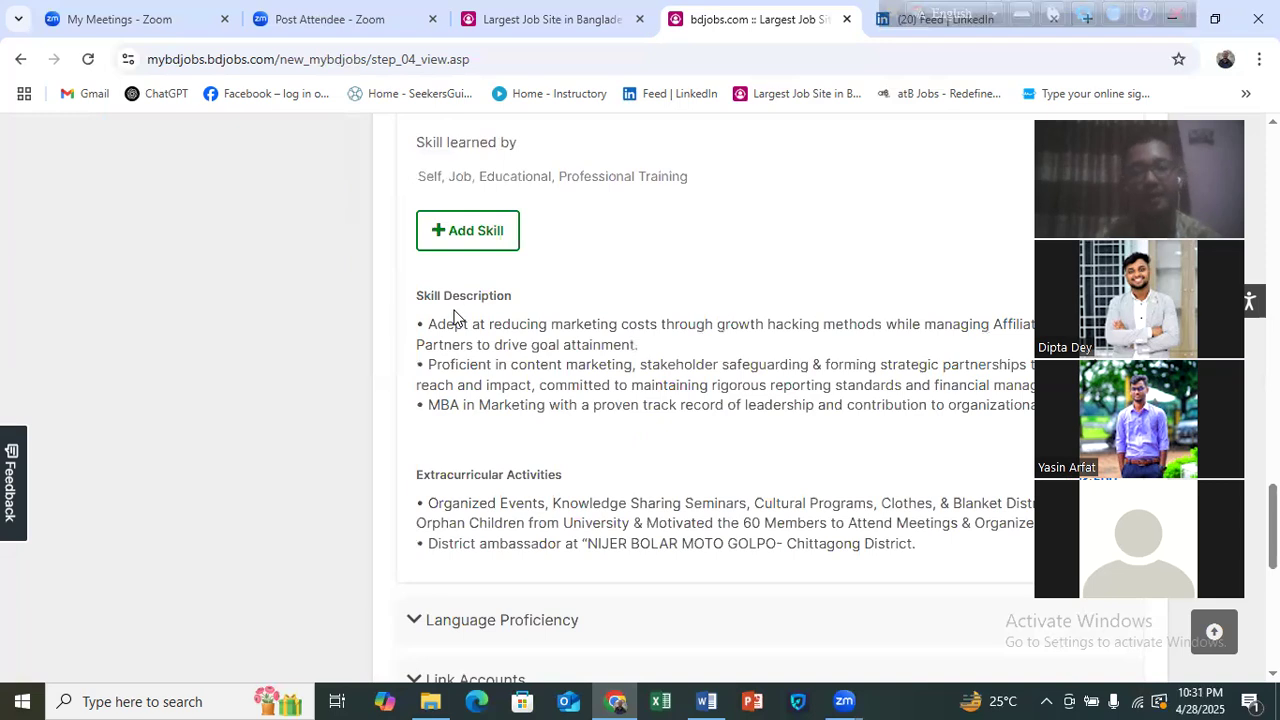
pyautogui.scroll(-1, 524, 310)
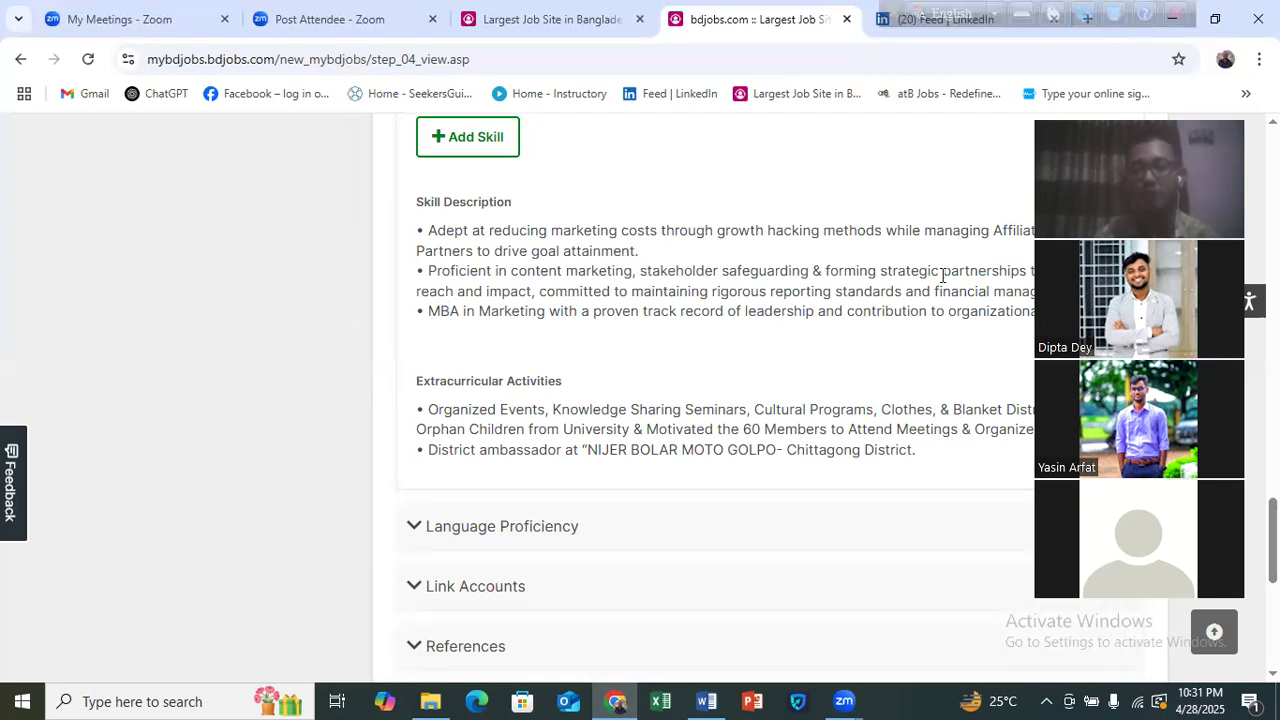
# - Expand the Language Proficiency section and examine the reading, writing and speaking levels entered for each language
pyautogui.scroll(-2, 670, 278)
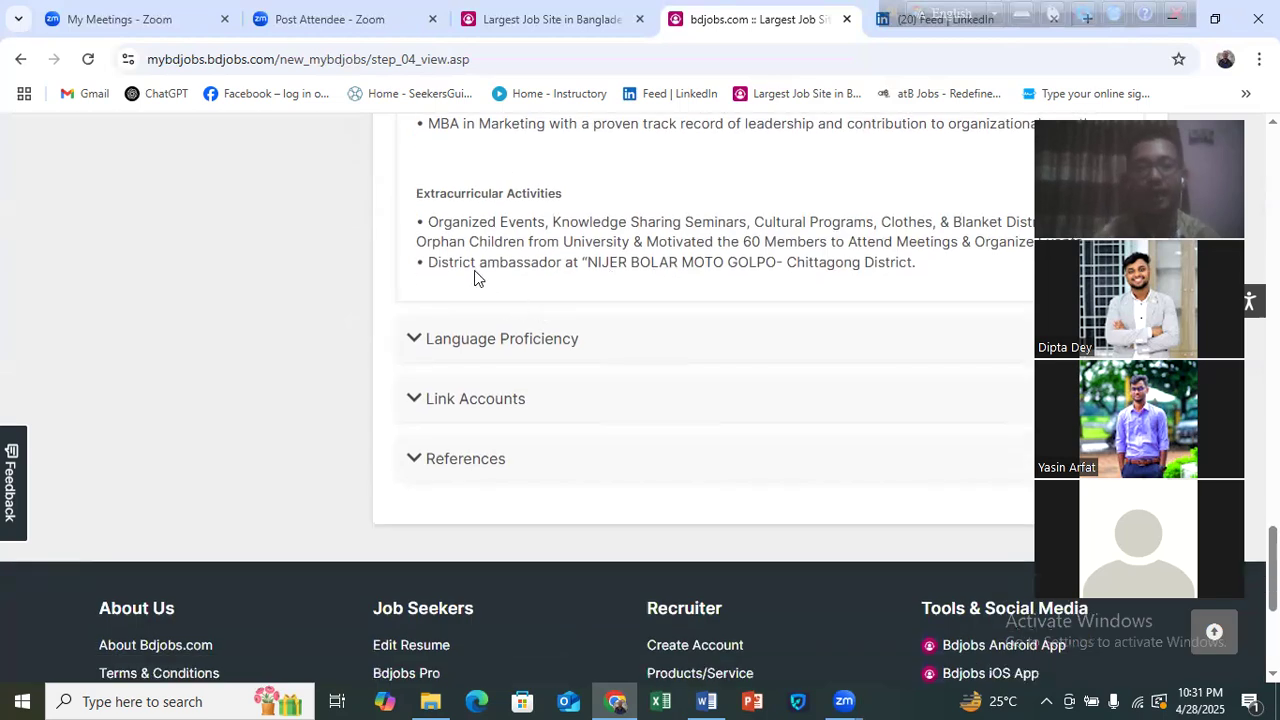
pyautogui.scroll(1, 588, 274)
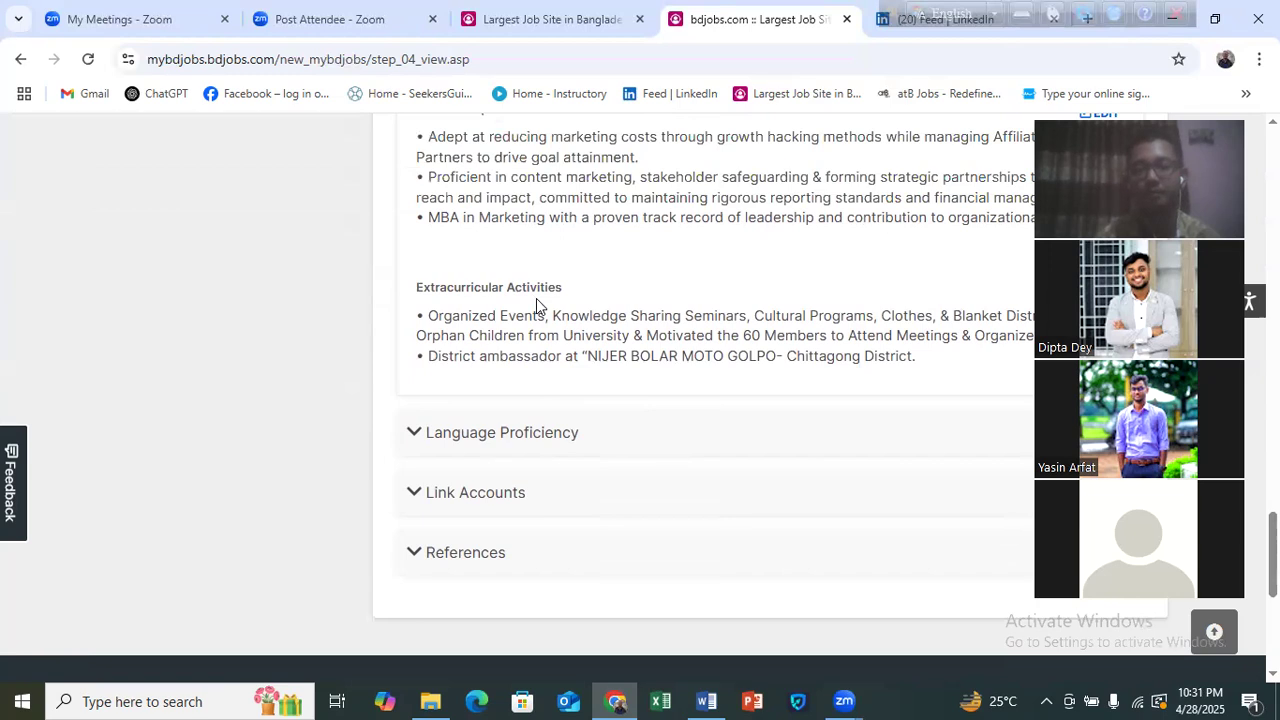
pyautogui.click(418, 434)
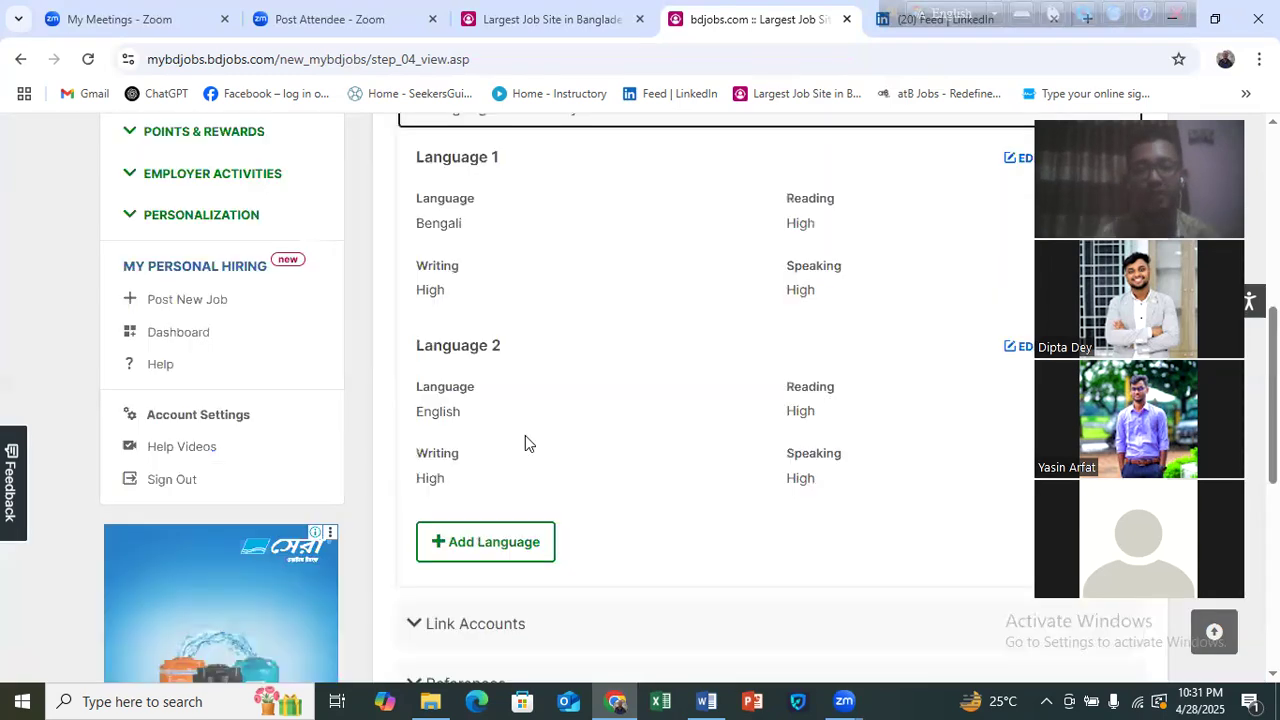
pyautogui.scroll(-2, 600, 411)
pyautogui.scroll(1, 600, 411)
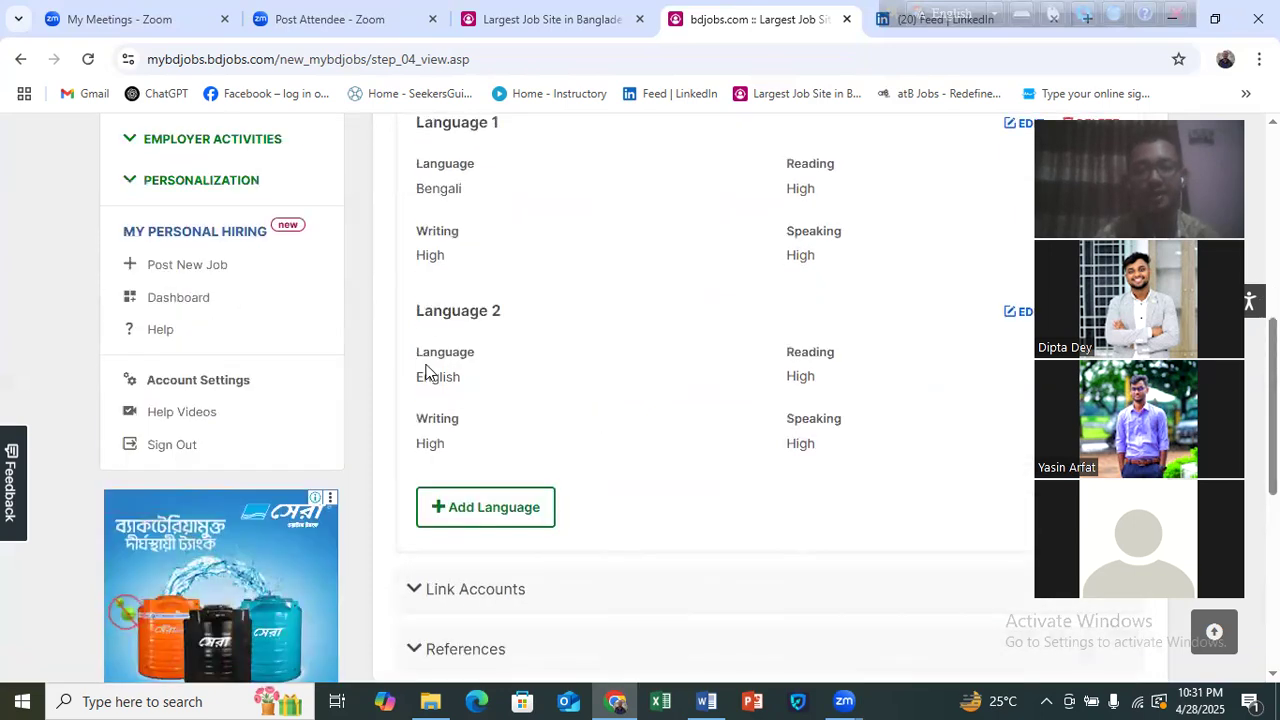
pyautogui.scroll(1, 487, 279)
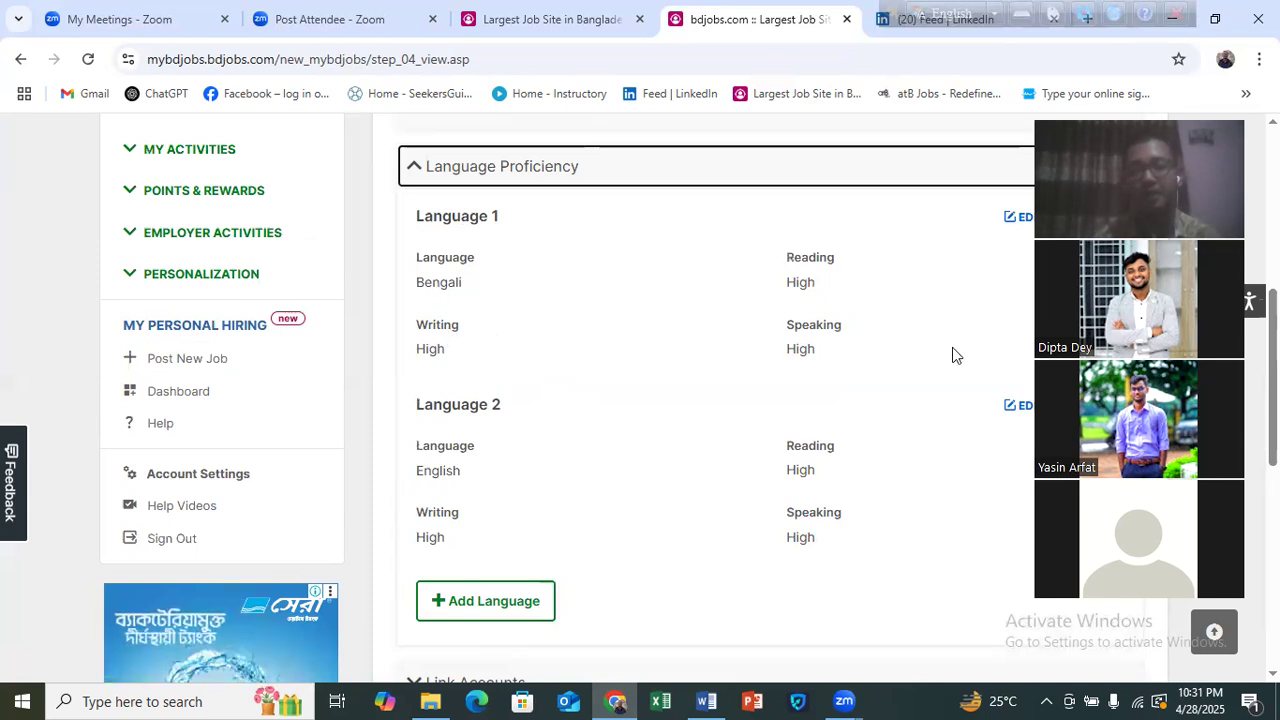
pyautogui.scroll(-1, 500, 388)
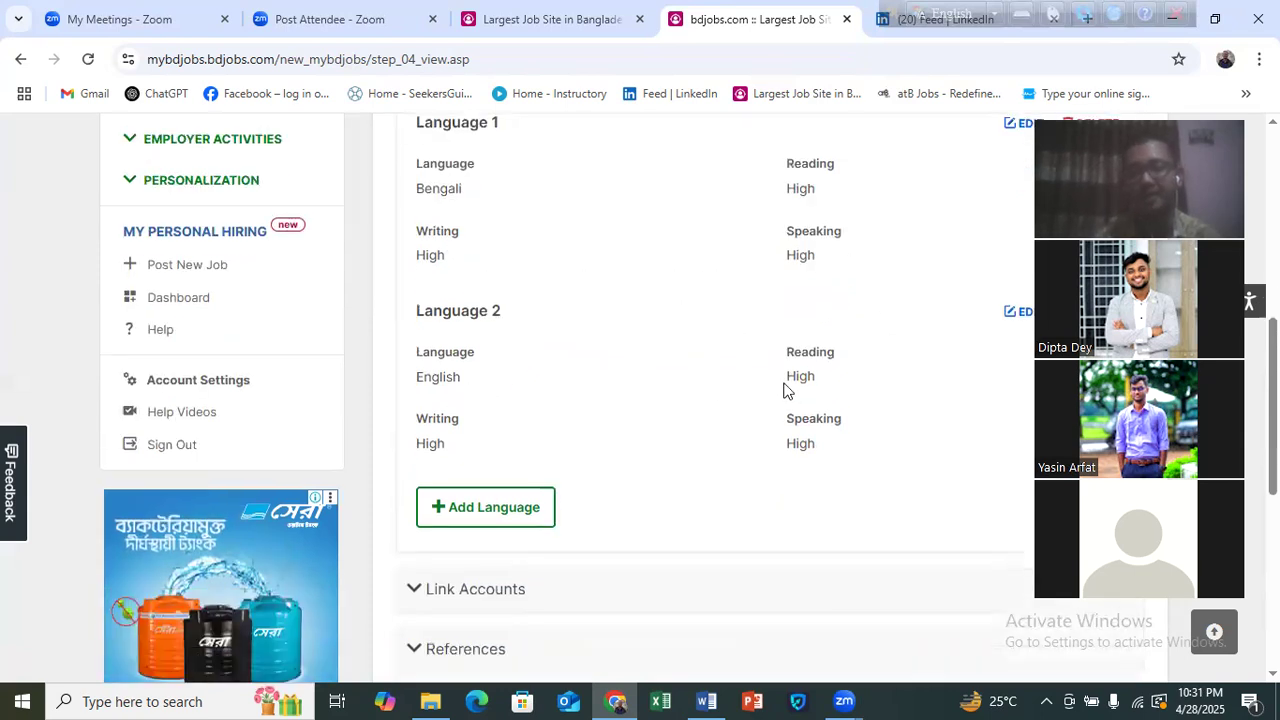
# - Expand the References section and look through the details of Reference 1 and Reference 2
pyautogui.scroll(-2, 630, 412)
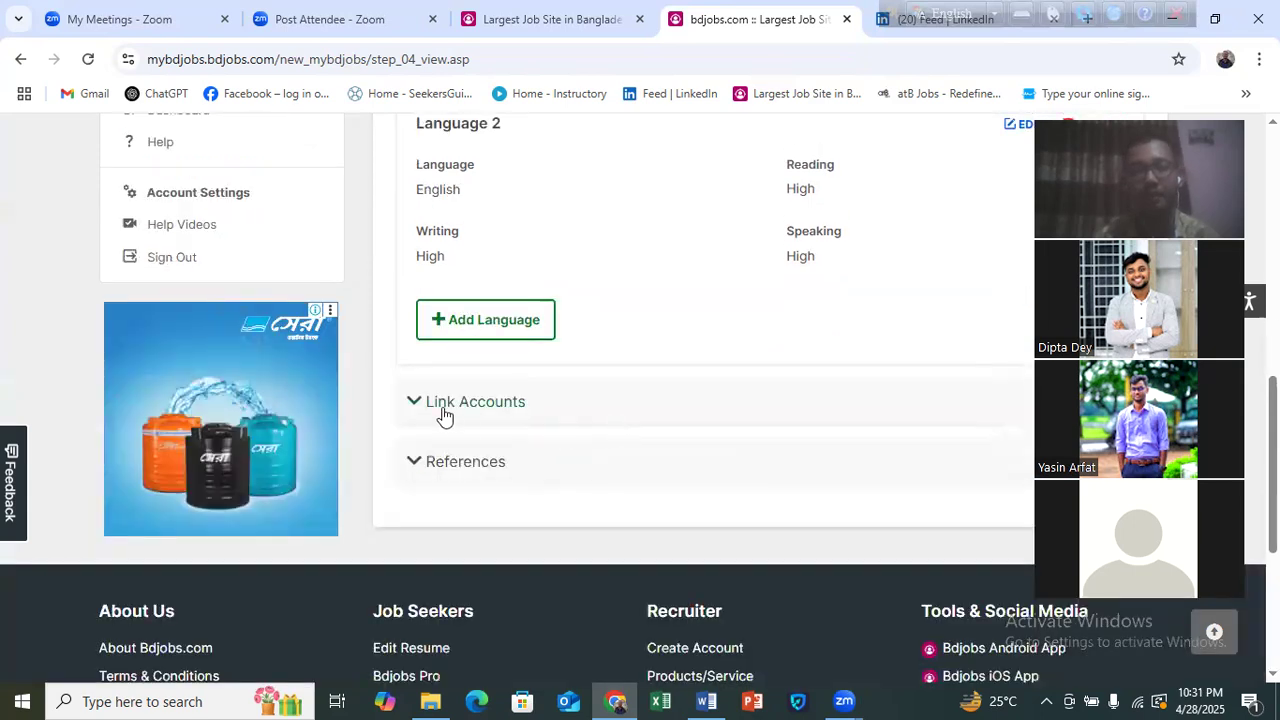
pyautogui.click(446, 468)
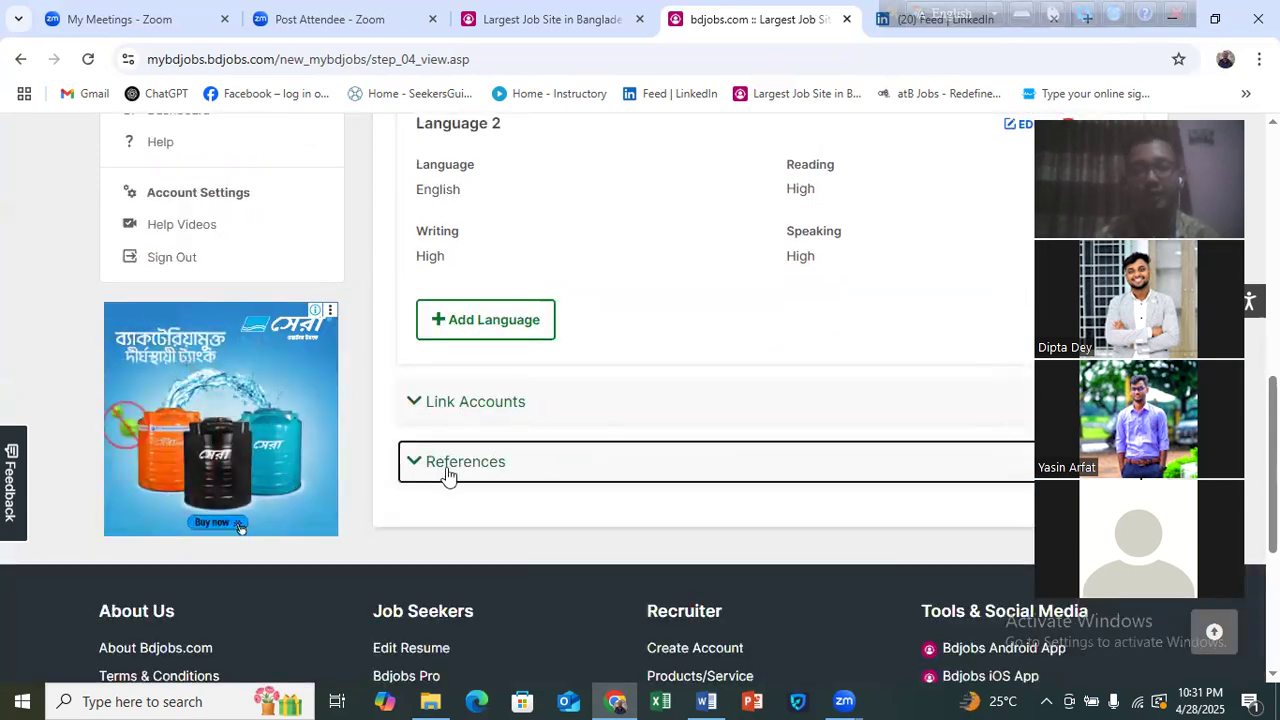
pyautogui.scroll(2, 500, 471)
pyautogui.scroll(-4, 686, 451)
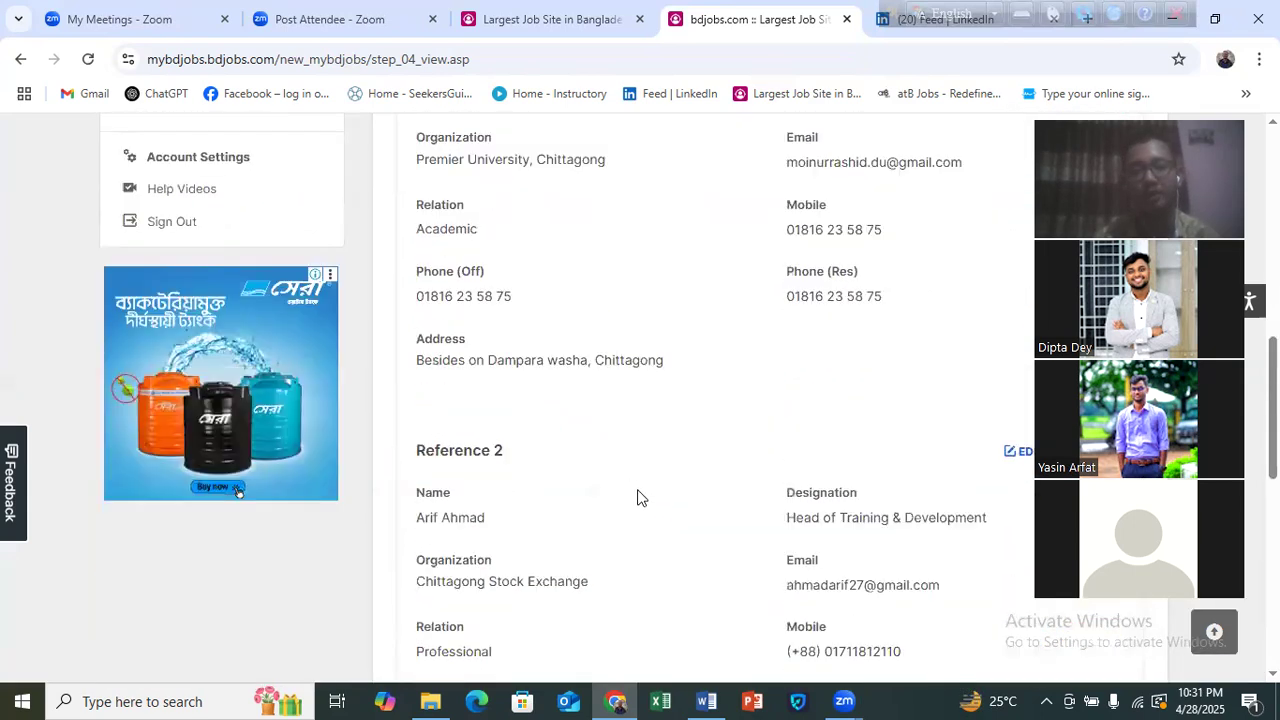
# - Open the full profile view and read it from the contact details through Career Objective, Career Summary and Special Qualification to Employment History
pyautogui.scroll(10, 638, 502)
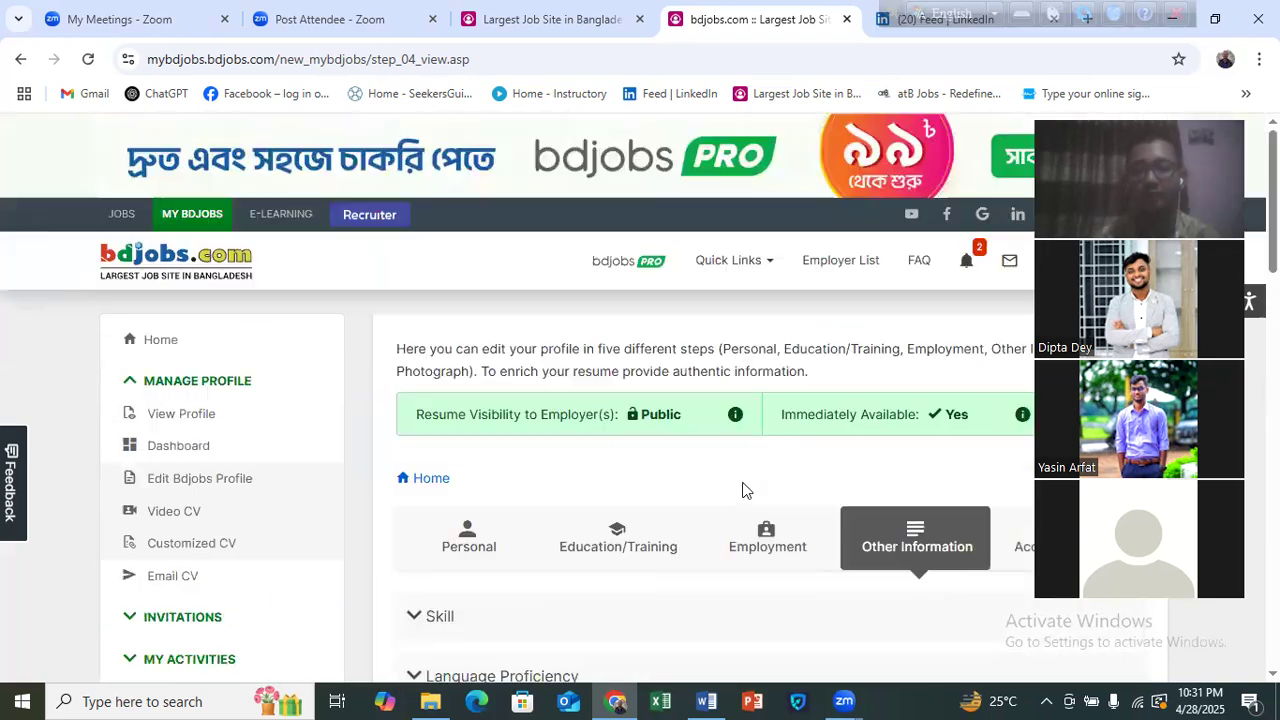
pyautogui.scroll(-2, 754, 490)
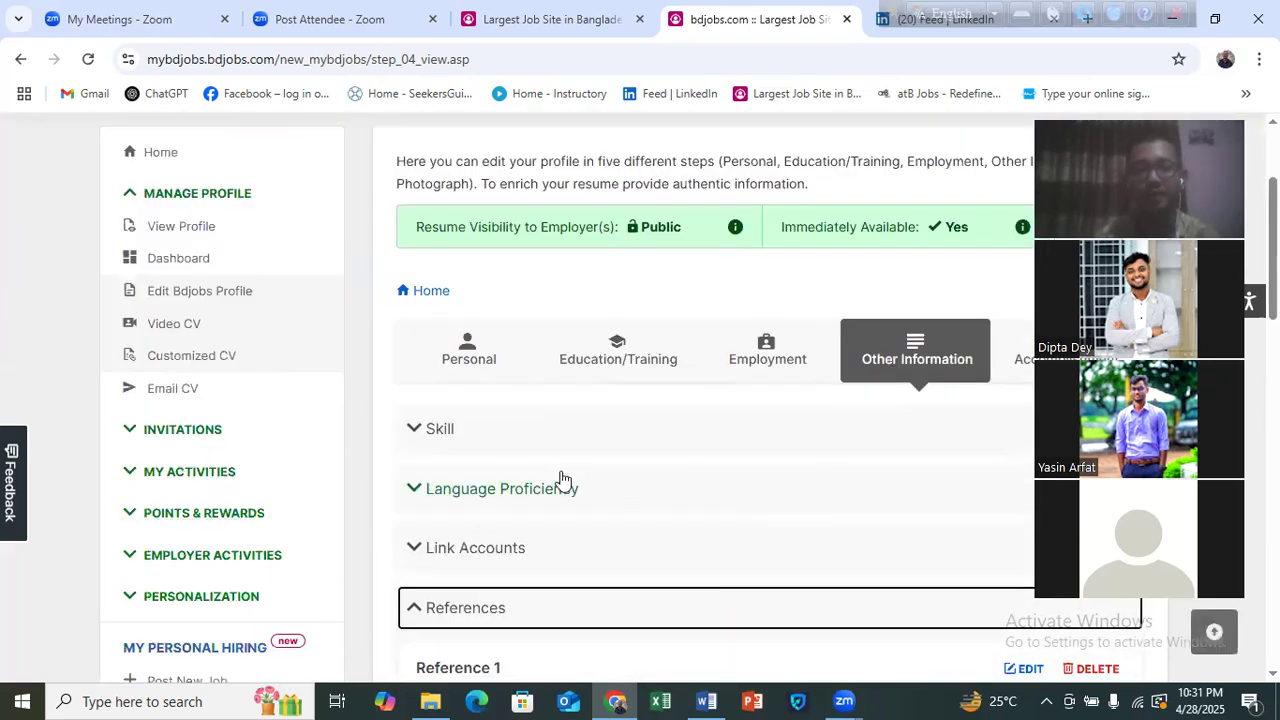
pyautogui.scroll(1, 560, 480)
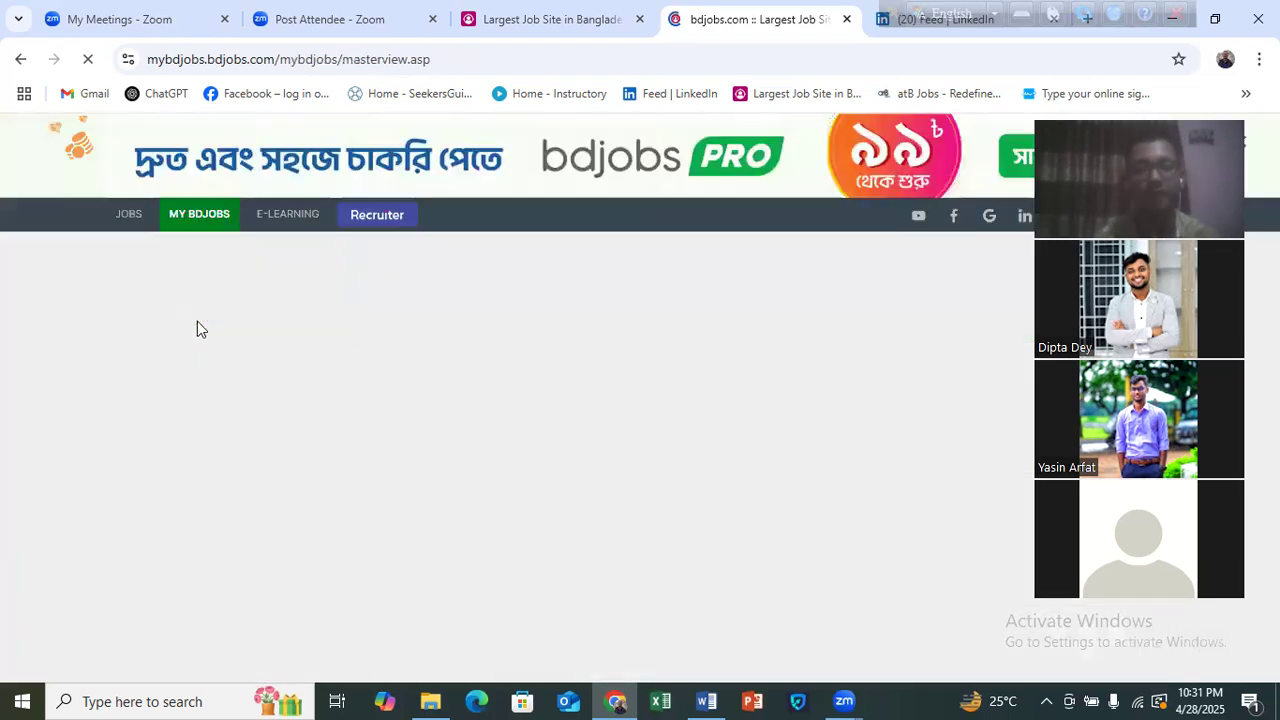
pyautogui.scroll(-2, 547, 540)
pyautogui.scroll(-2, 547, 540)
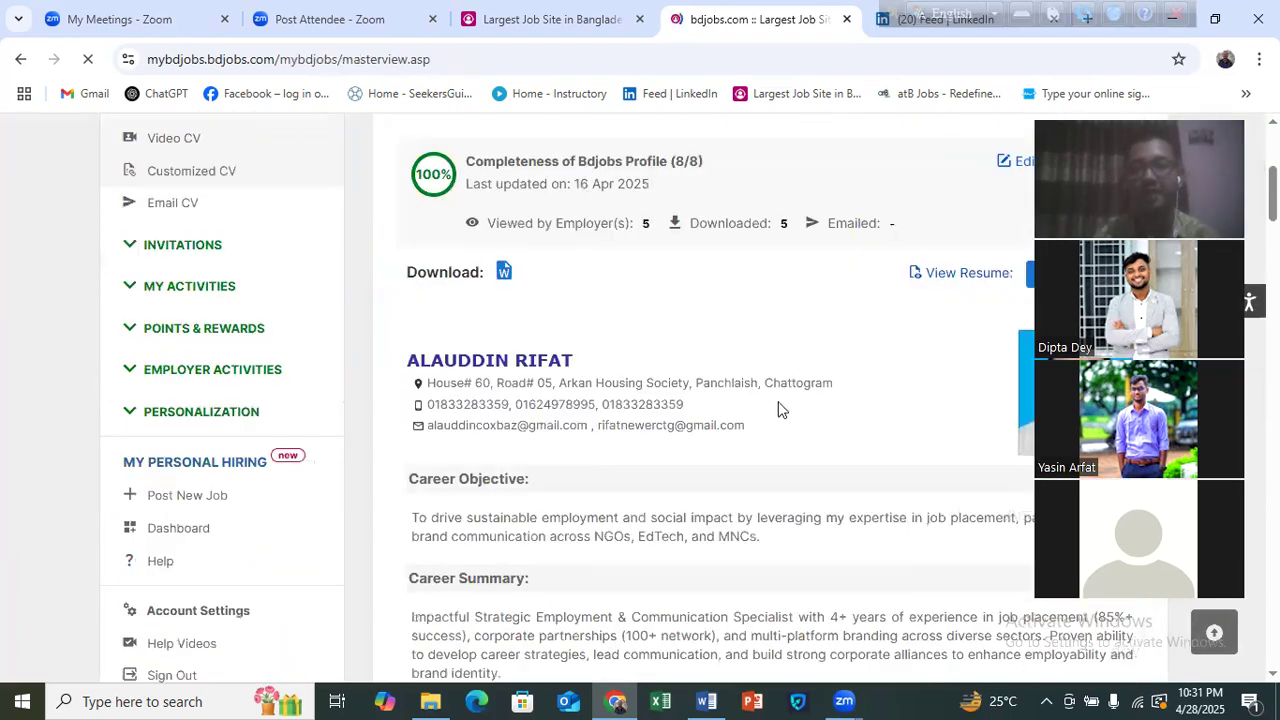
pyautogui.scroll(-1, 528, 420)
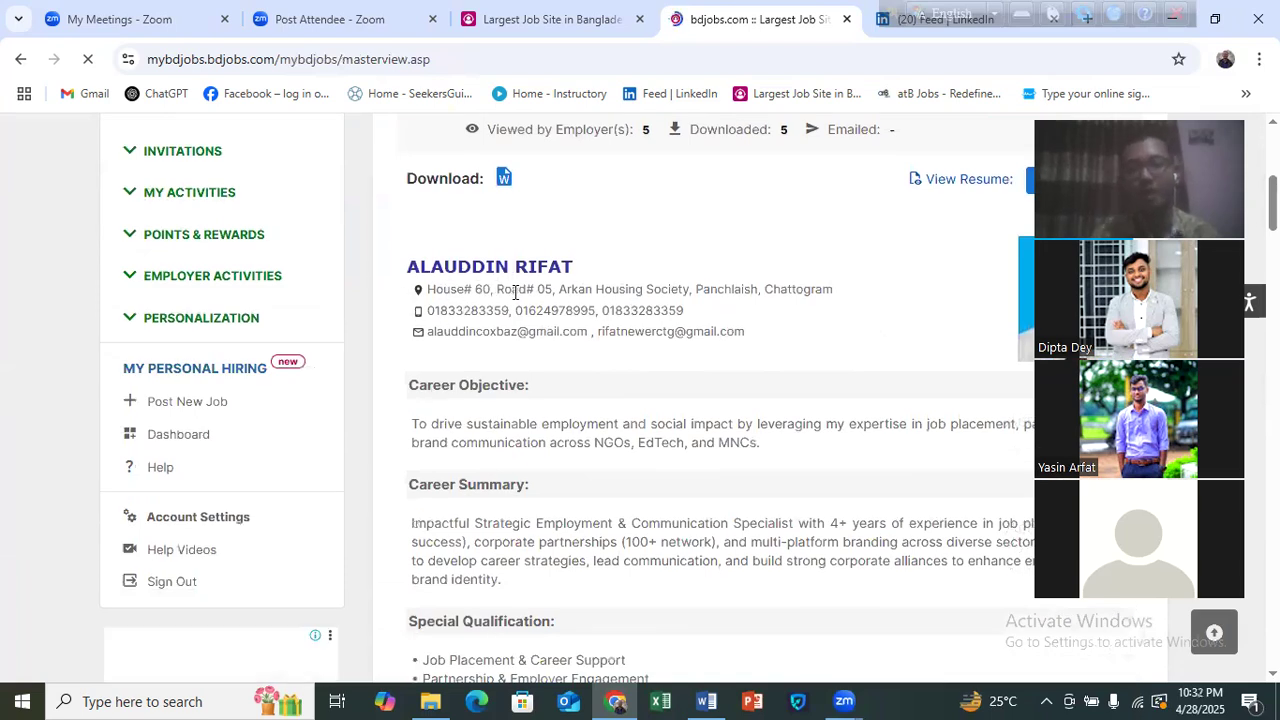
pyautogui.scroll(-2, 535, 390)
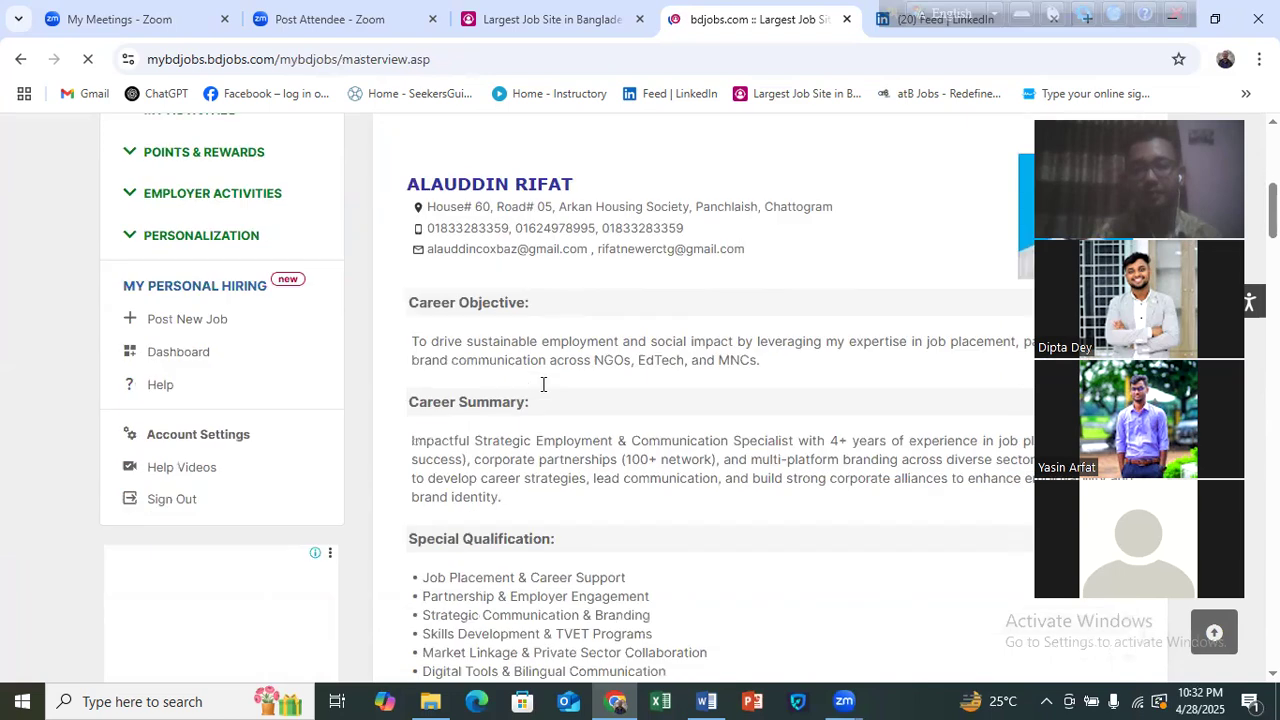
pyautogui.scroll(-1, 620, 290)
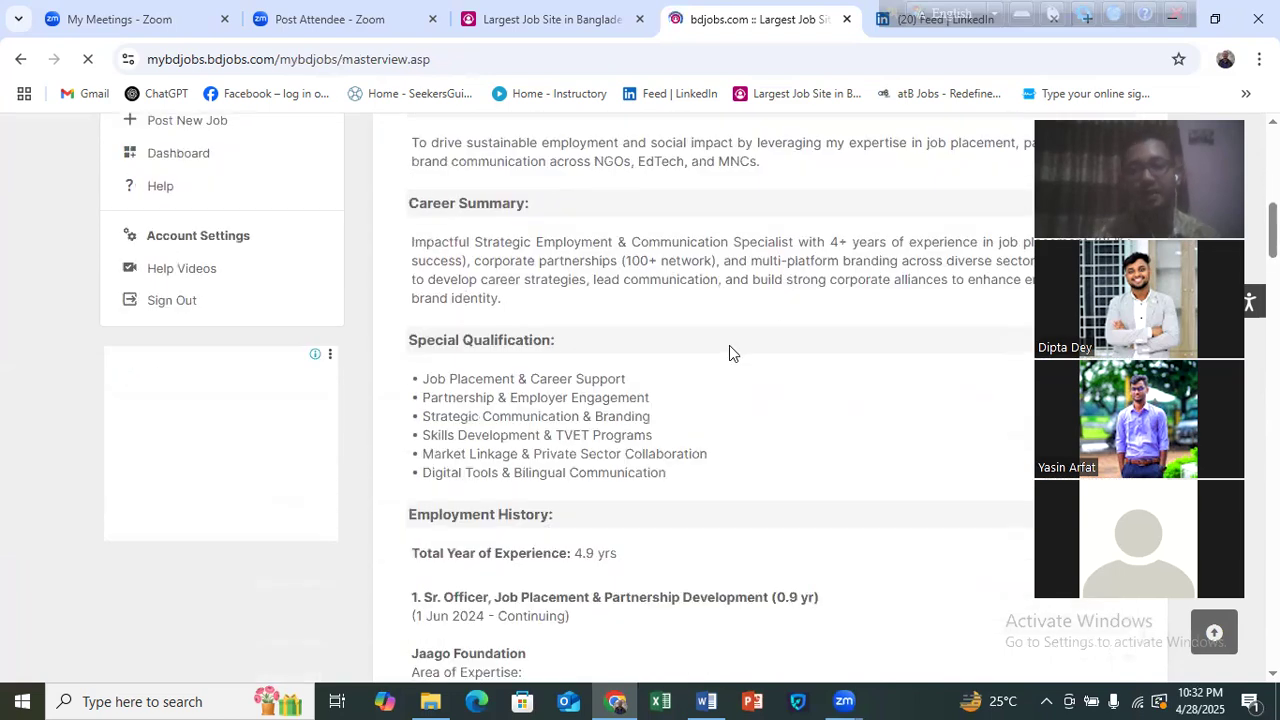
pyautogui.scroll(-1, 730, 353)
pyautogui.scroll(-1, 639, 325)
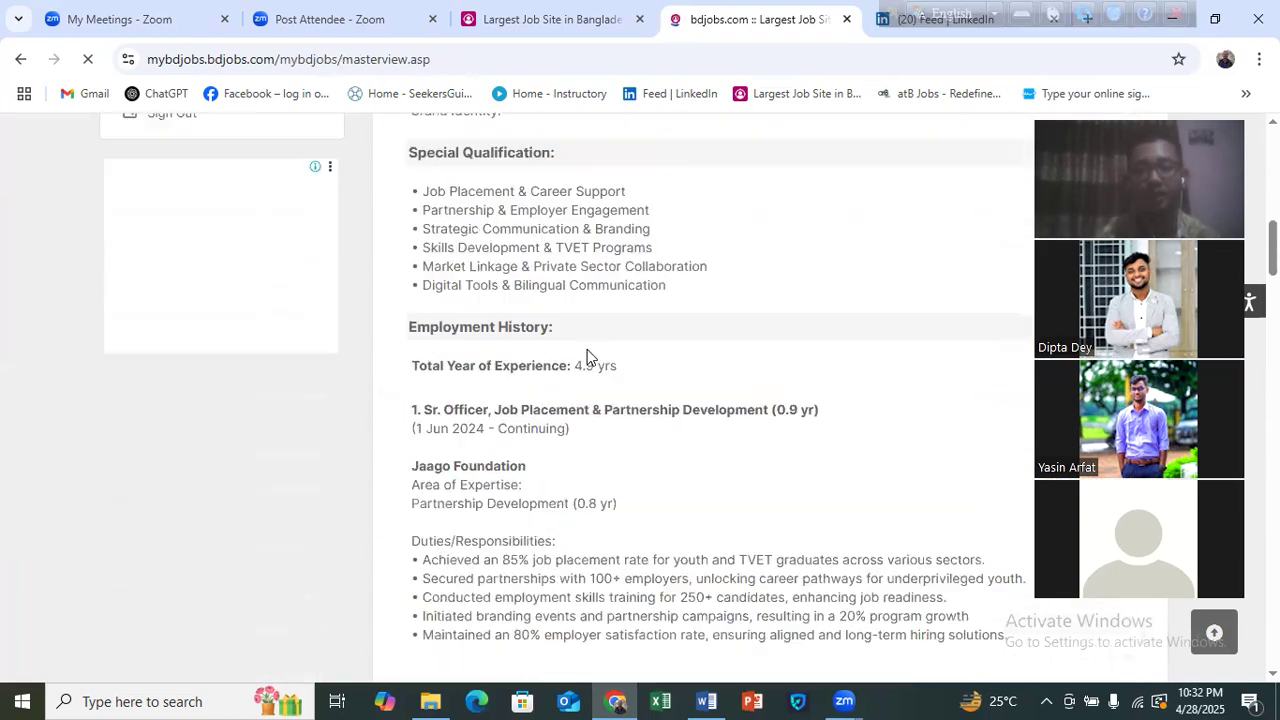
pyautogui.scroll(-2, 540, 362)
pyautogui.scroll(4, 540, 360)
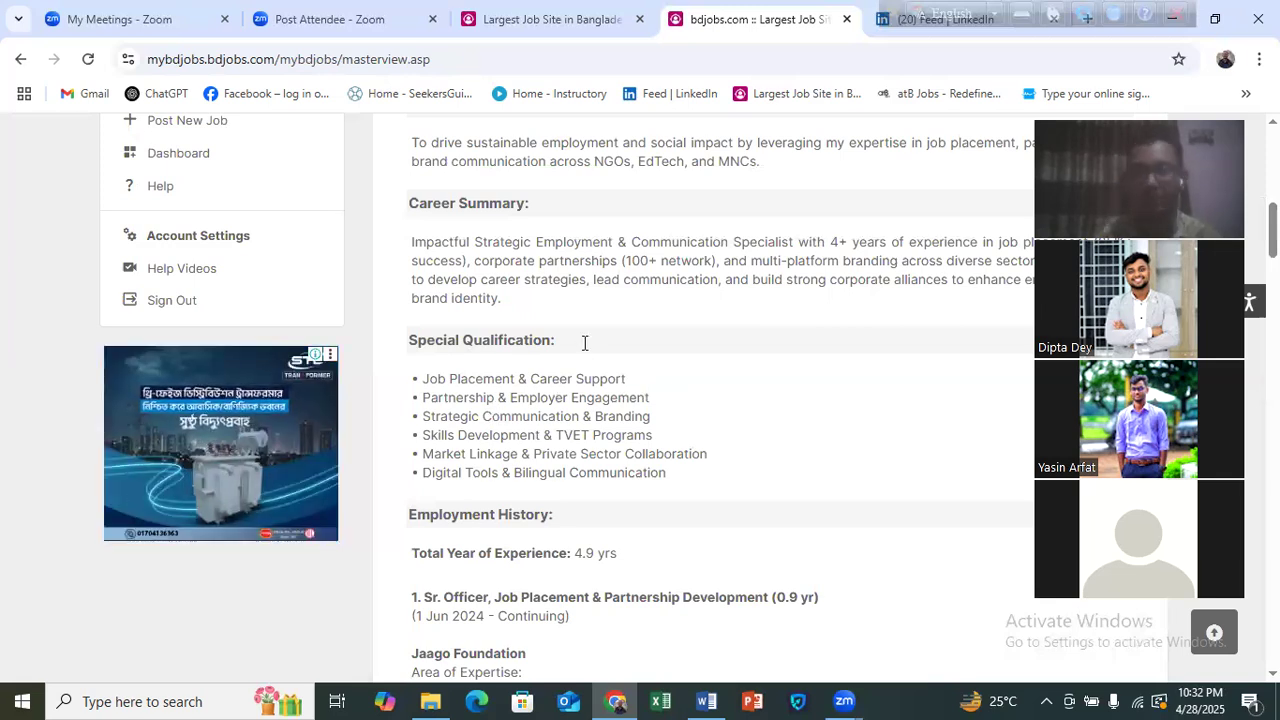
# - Review the Employment History entries in the full profile view, down to the start of Academic Qualification
pyautogui.scroll(-4, 583, 360)
pyautogui.scroll(-6, 585, 380)
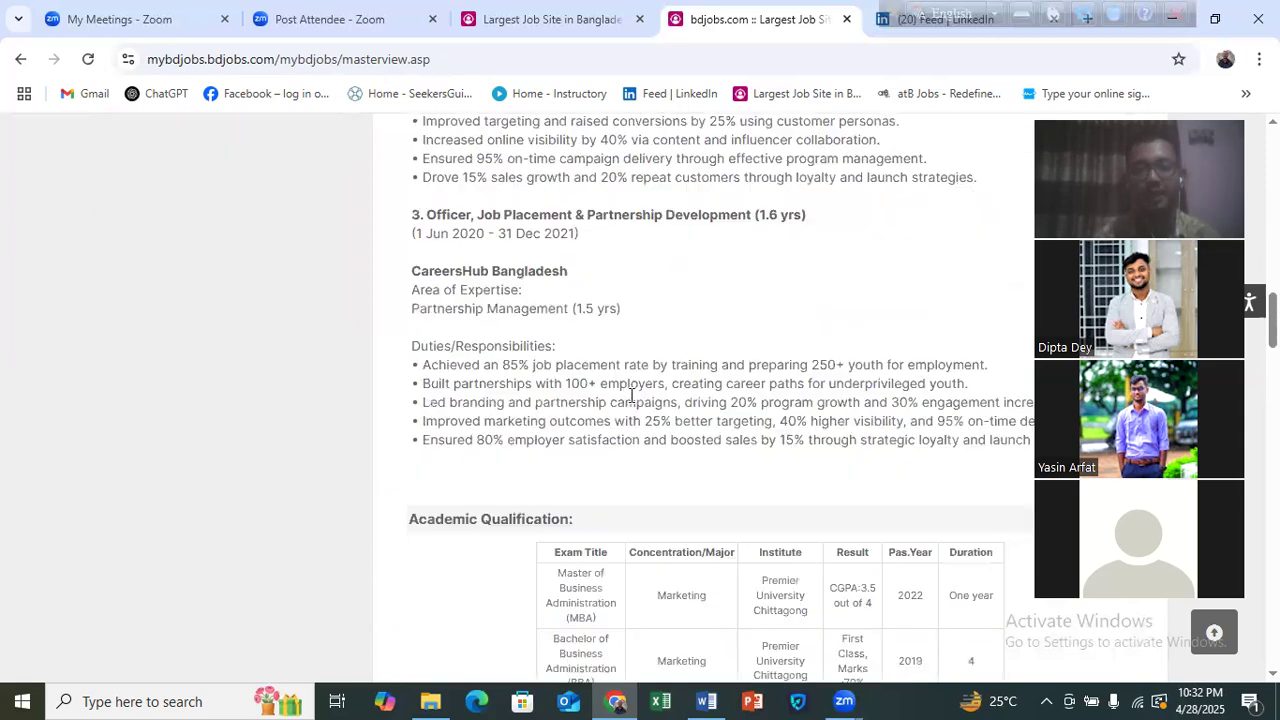
pyautogui.scroll(2, 596, 395)
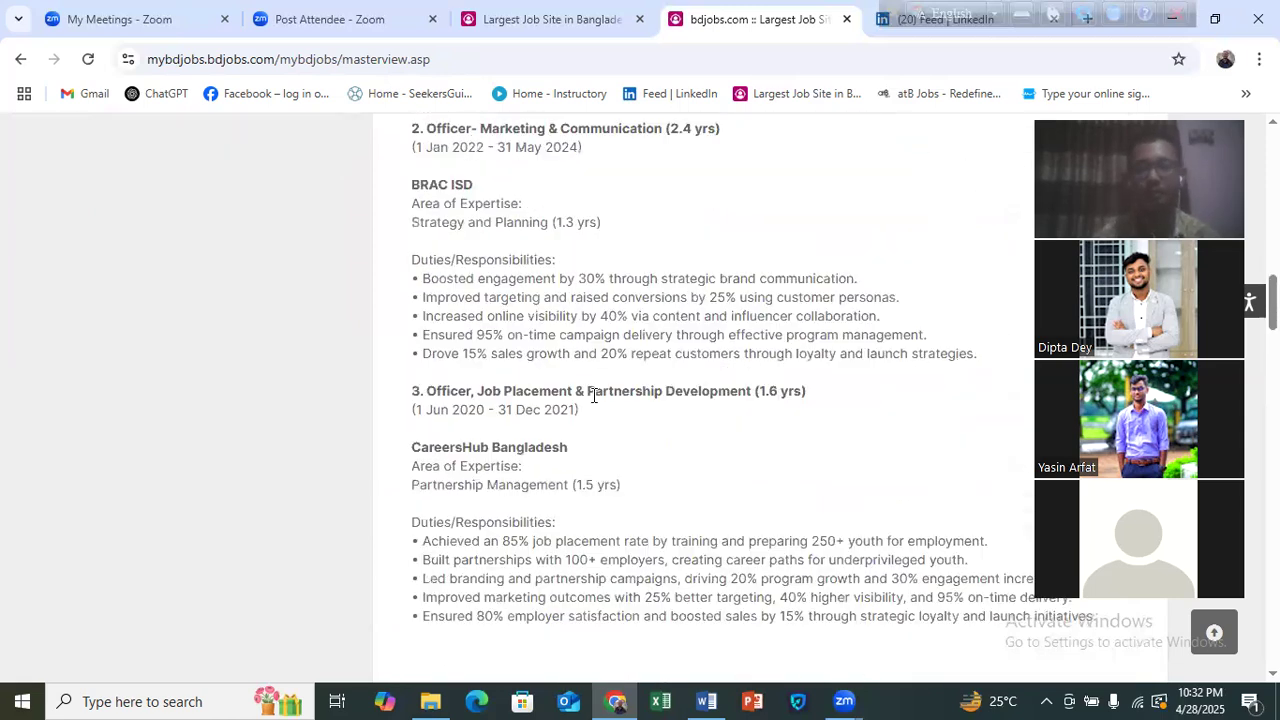
pyautogui.scroll(-5, 593, 395)
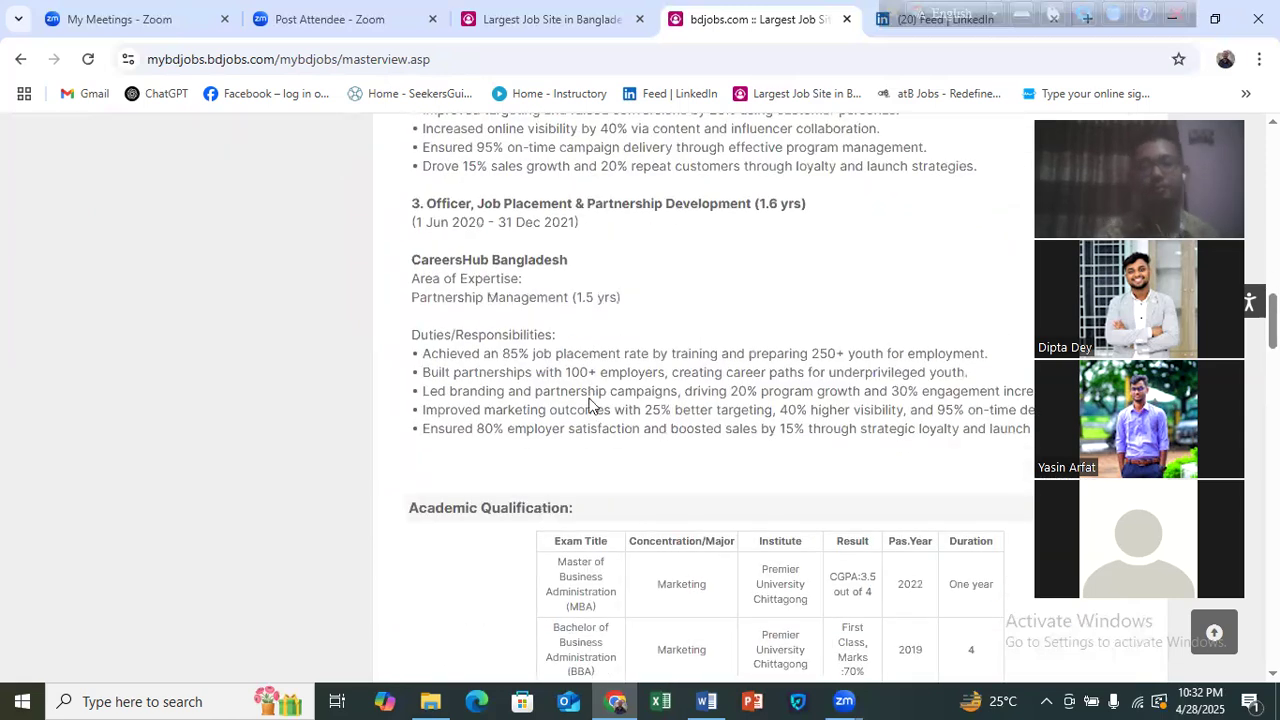
pyautogui.scroll(-2, 588, 410)
pyautogui.scroll(2, 337, 346)
# - Skim the rest of the profile from Academic Qualification and Training Summary through Skill and Language Proficiency to Personal Details
pyautogui.scroll(-6, 529, 414)
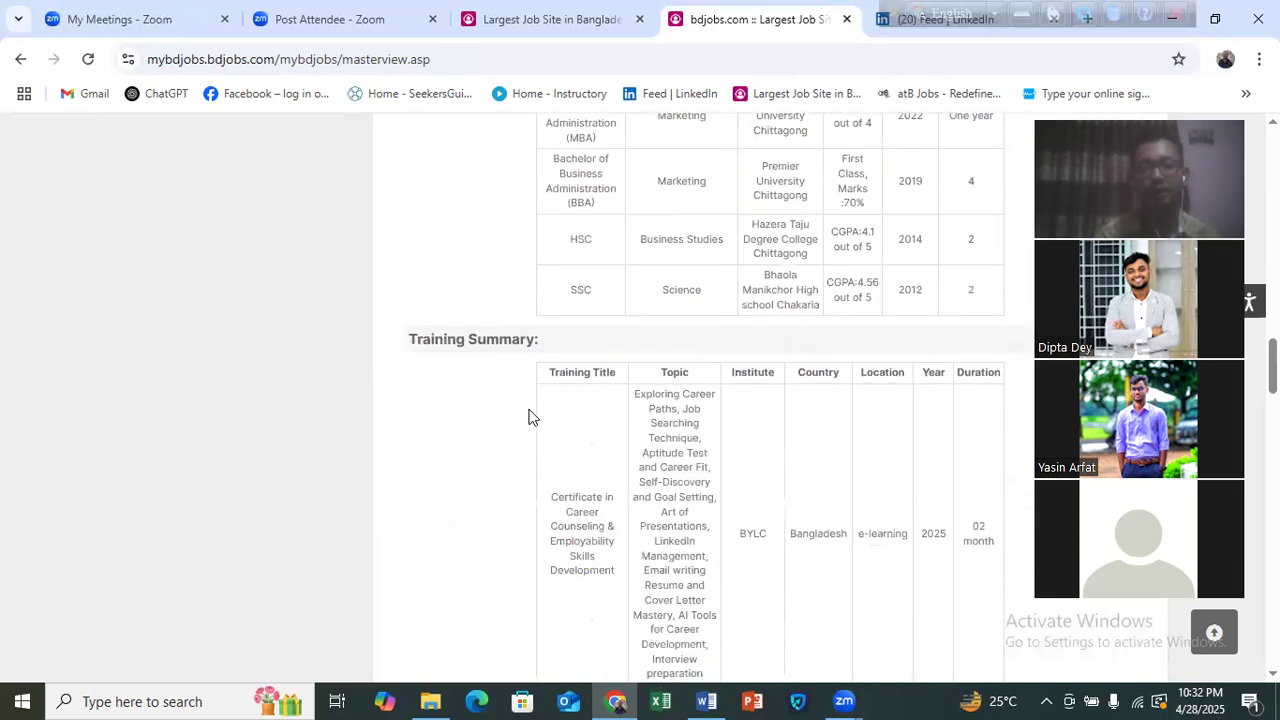
pyautogui.scroll(-10, 580, 455)
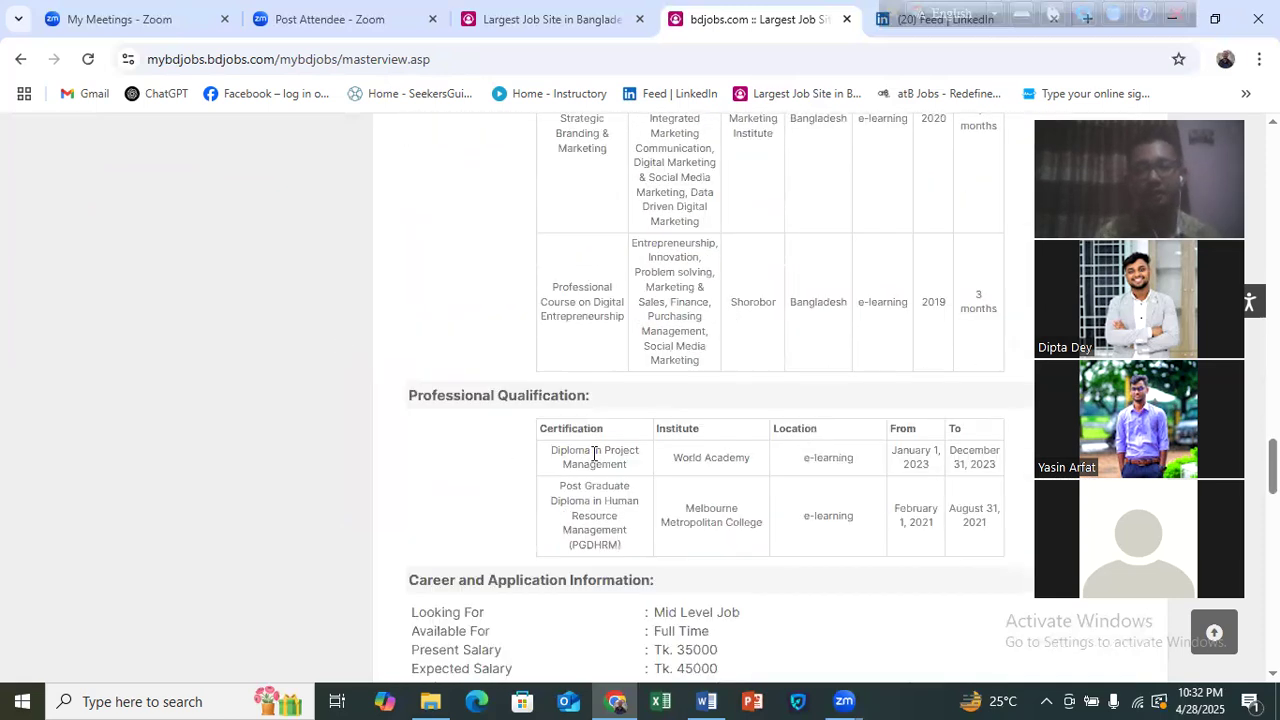
pyautogui.scroll(-2, 600, 352)
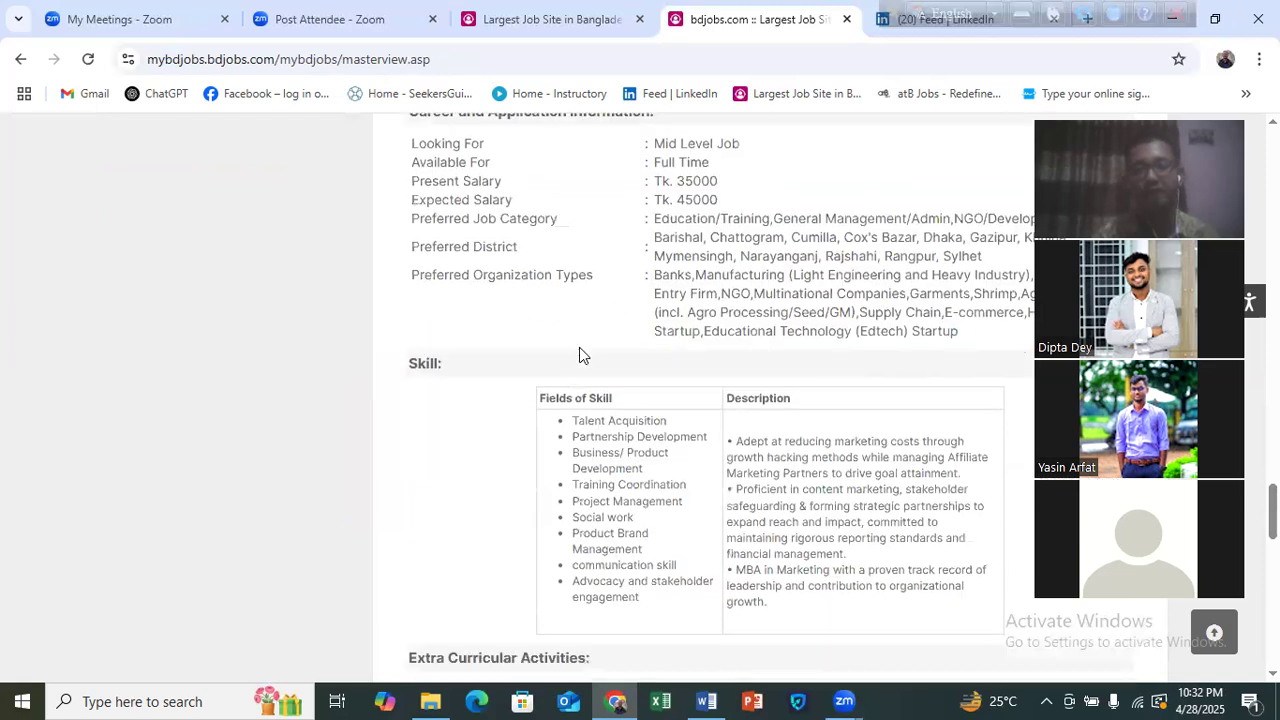
pyautogui.scroll(-4, 572, 400)
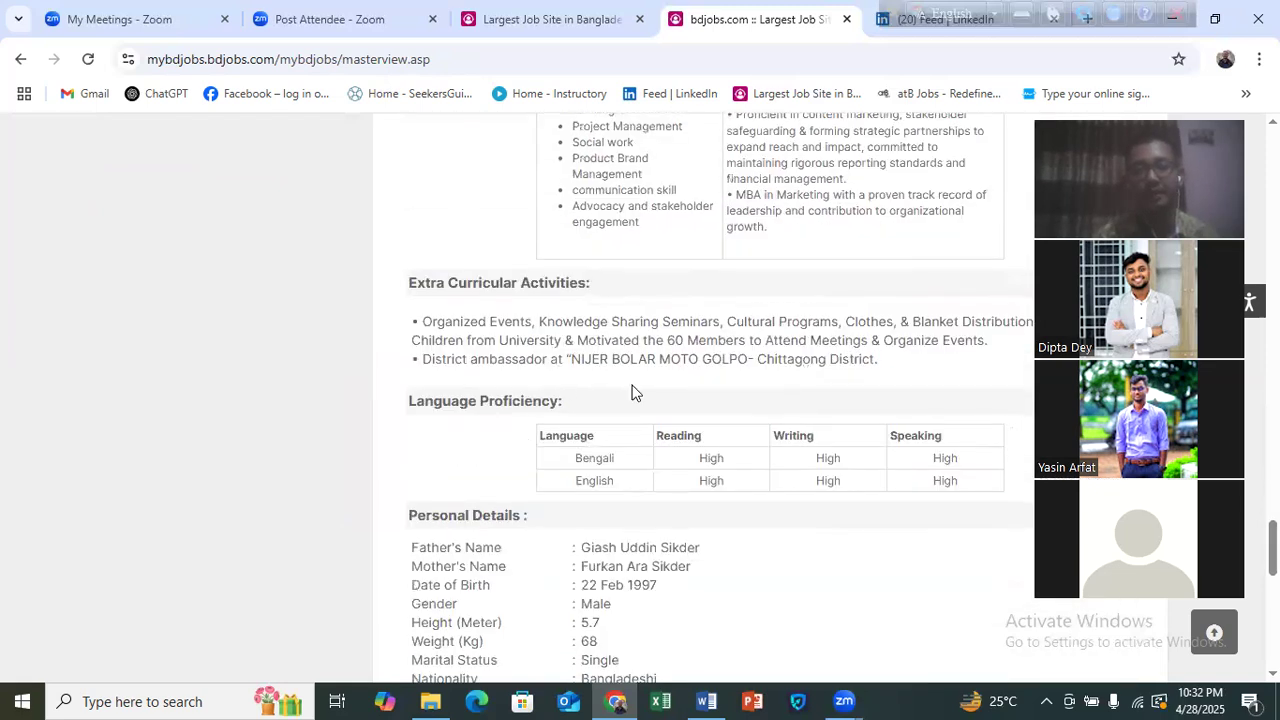
pyautogui.scroll(-3, 634, 391)
pyautogui.scroll(-2, 574, 451)
pyautogui.scroll(8, 569, 451)
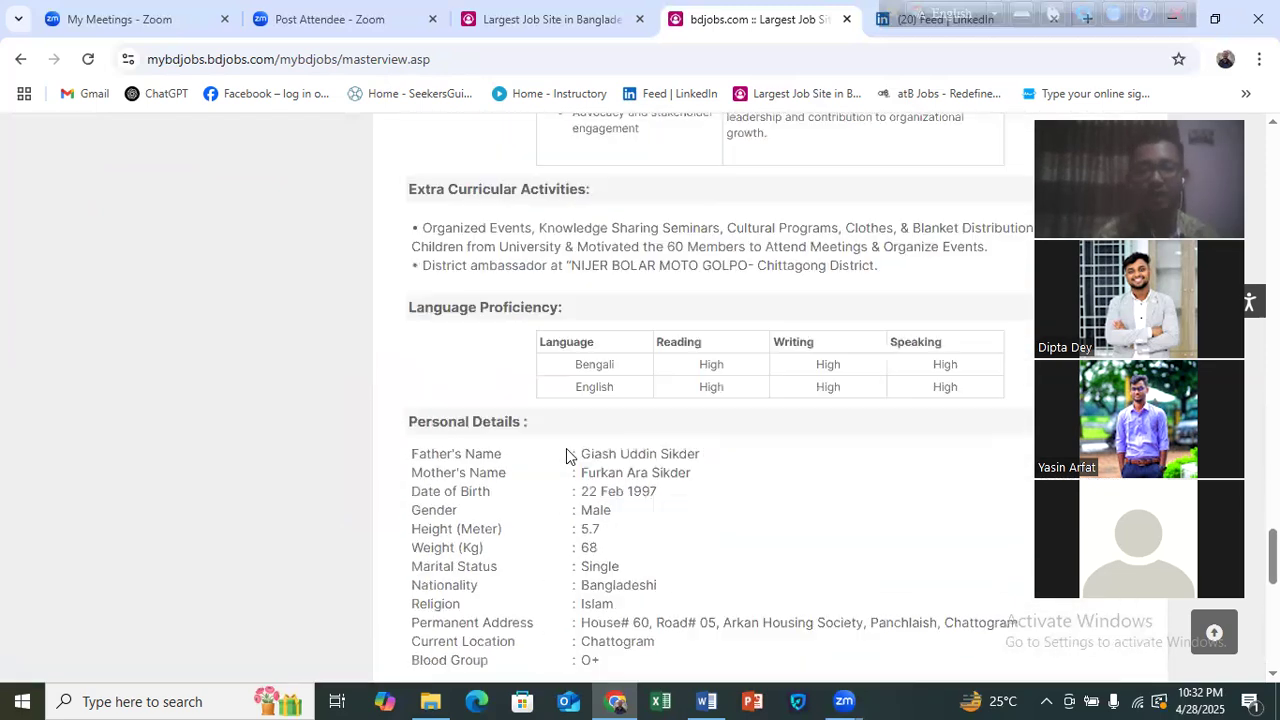
# - Open the Customized CV page to check the CV history and uploaded file, and return to the Bdjobs home page
pyautogui.scroll(5, 565, 450)
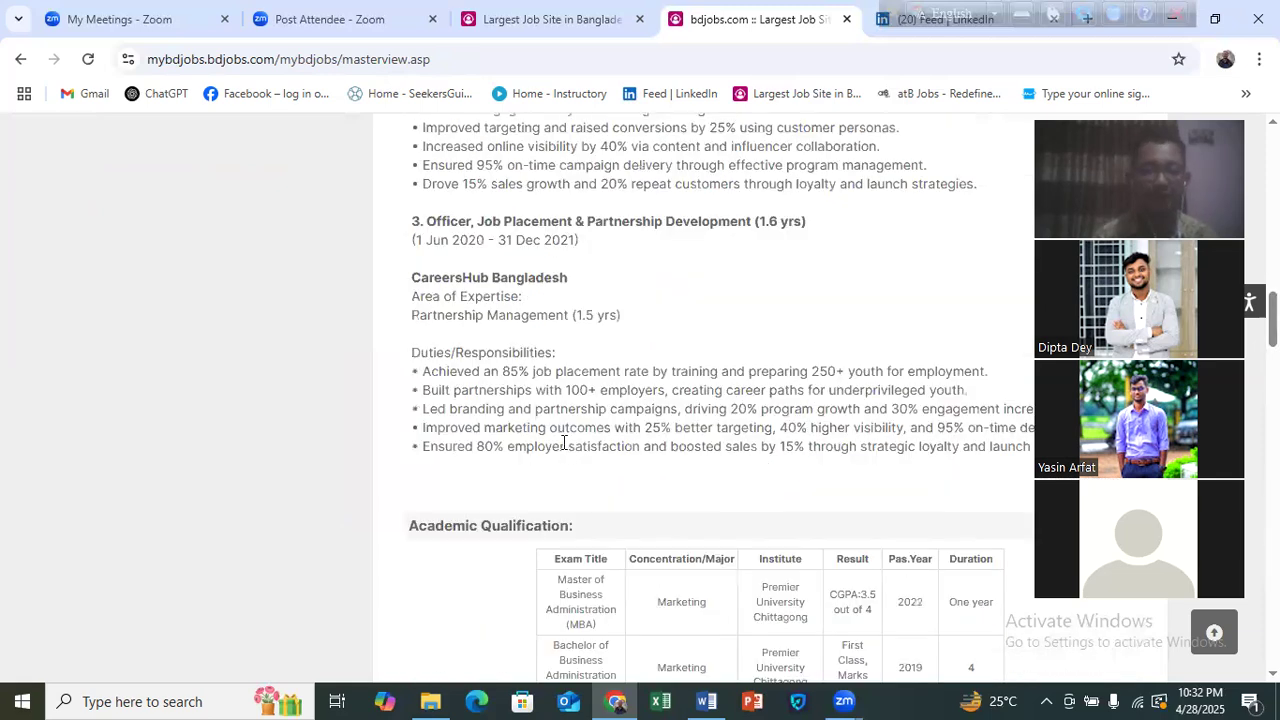
pyautogui.scroll(10, 563, 443)
pyautogui.scroll(-1, 214, 465)
pyautogui.click(193, 370)
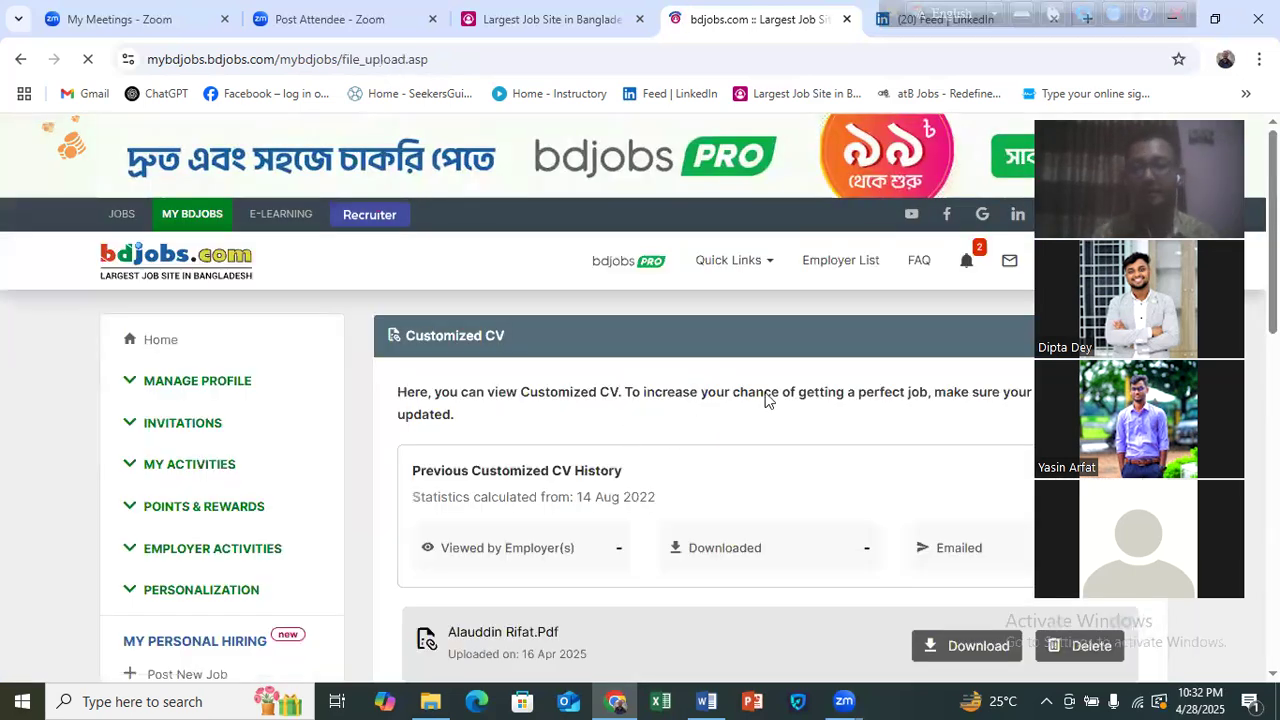
pyautogui.scroll(-1, 800, 457)
pyautogui.scroll(1, 568, 488)
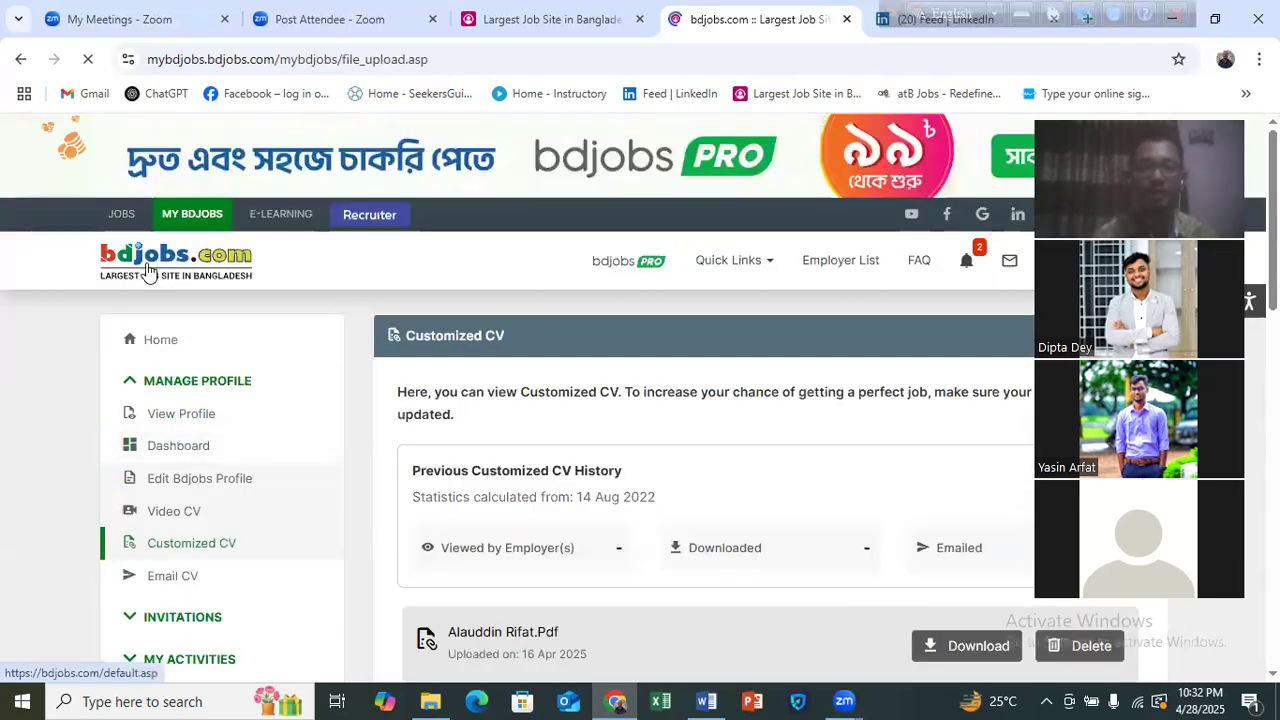
pyautogui.click(147, 272)
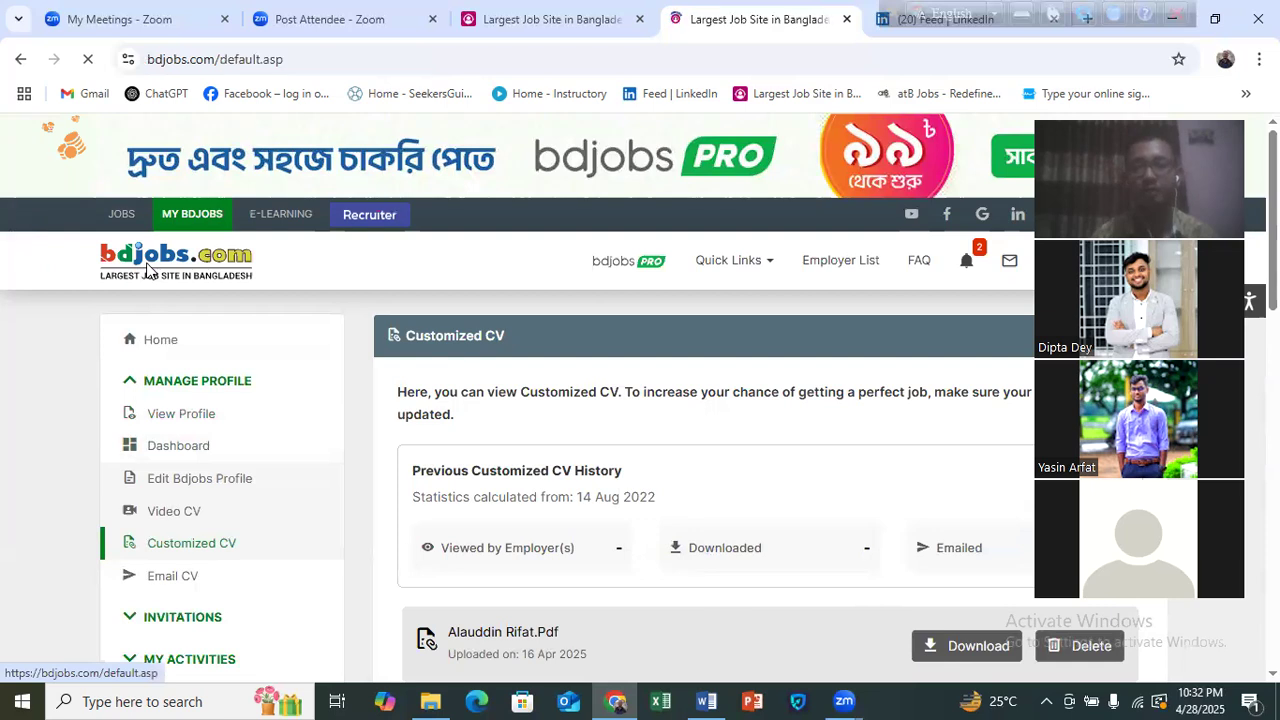